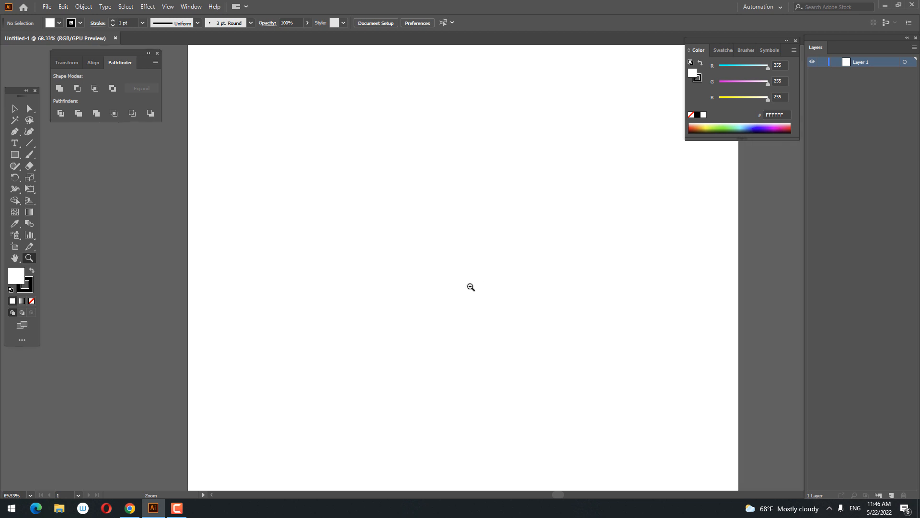
# Remove the stroke colour and draw a 2000 by 2000 pt square covering the whole artboard.
pyautogui.click(27, 287)
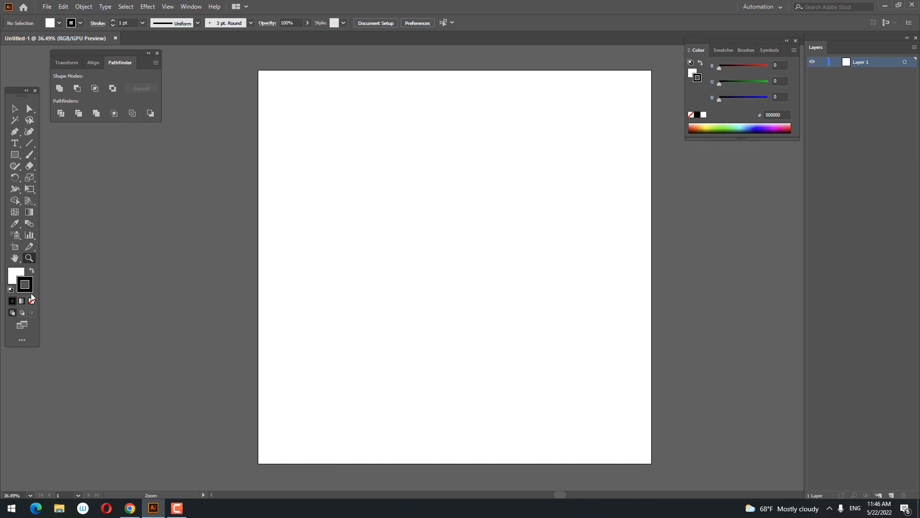
pyautogui.click(31, 301)
pyautogui.click(14, 274)
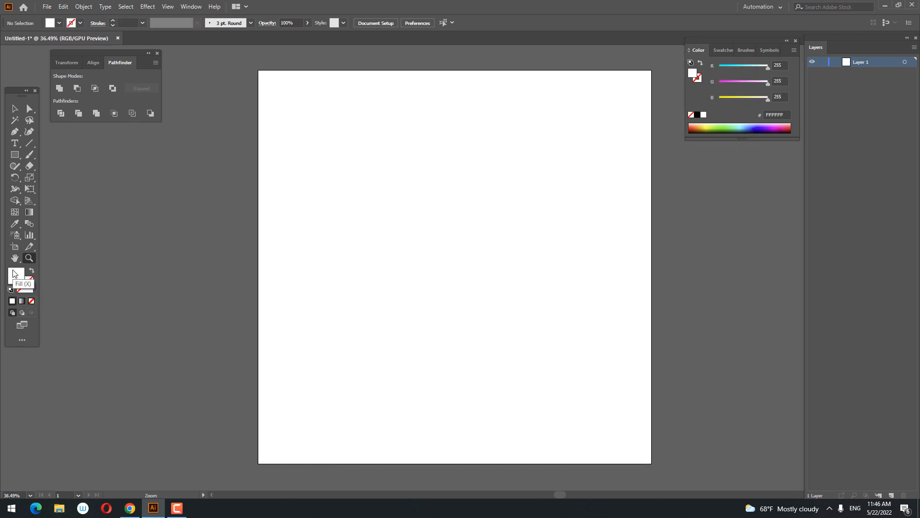
pyautogui.click(16, 154)
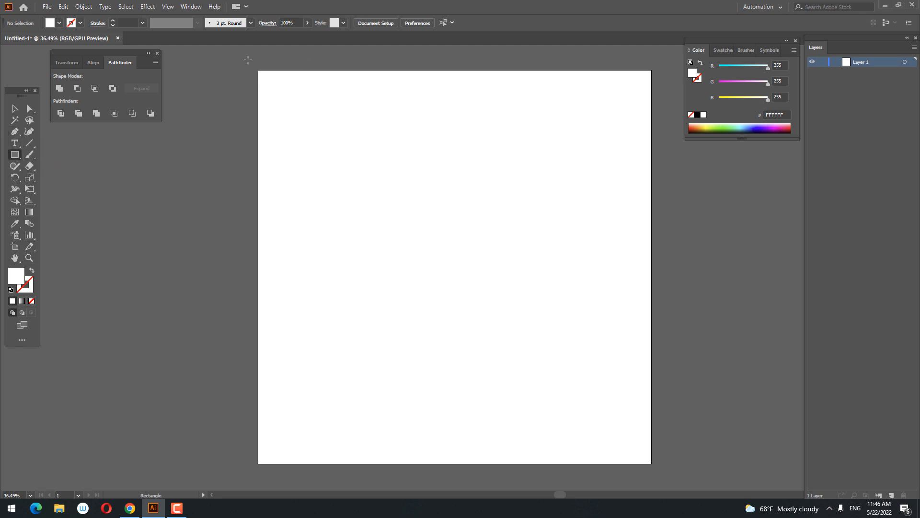
pyautogui.moveTo(258, 71); pyautogui.dragTo(651, 463)
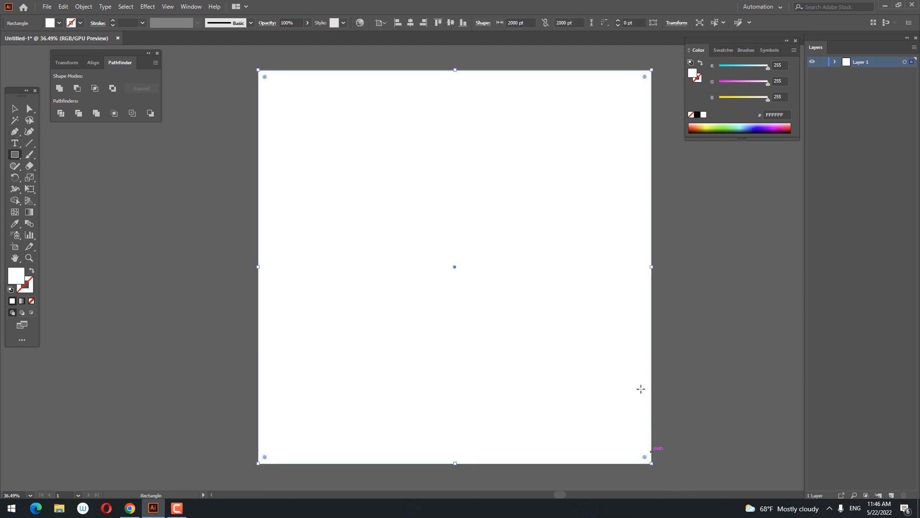
# Fill the artboard-sized square with the dark orange swatch.
pyautogui.click(744, 51)
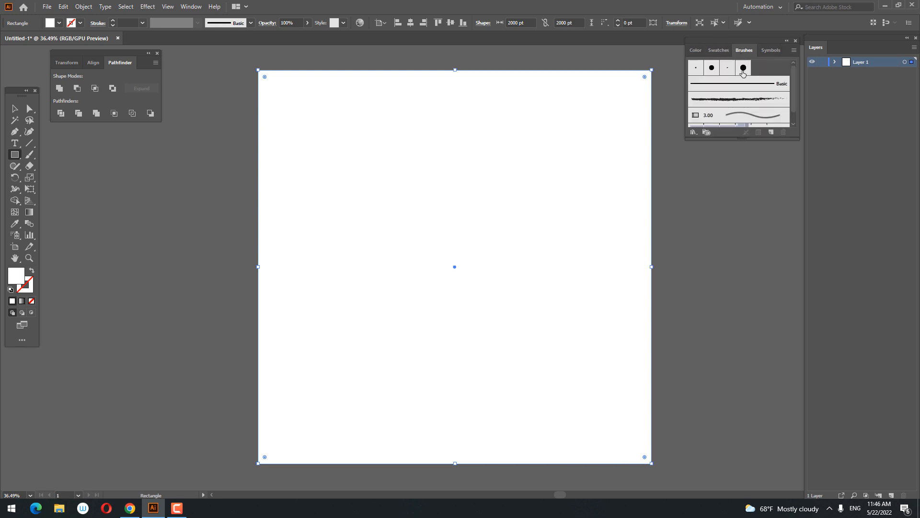
pyautogui.click(769, 51)
pyautogui.click(718, 50)
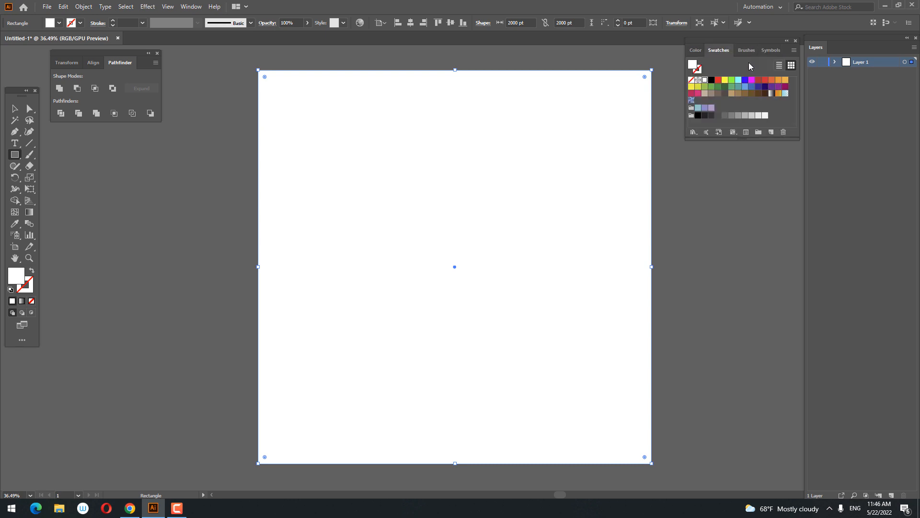
pyautogui.click(771, 80)
# Draw a circle about 1678 pt in diameter over the square and fill it with the light yellow-orange swatch.
pyautogui.moveTo(16, 159); pyautogui.dragTo(58, 179)
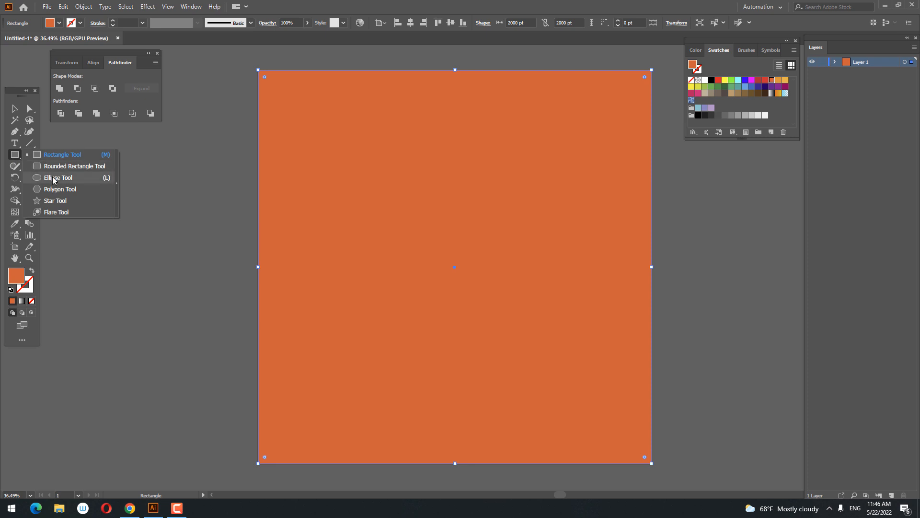
pyautogui.moveTo(312, 134); pyautogui.dragTo(643, 393)
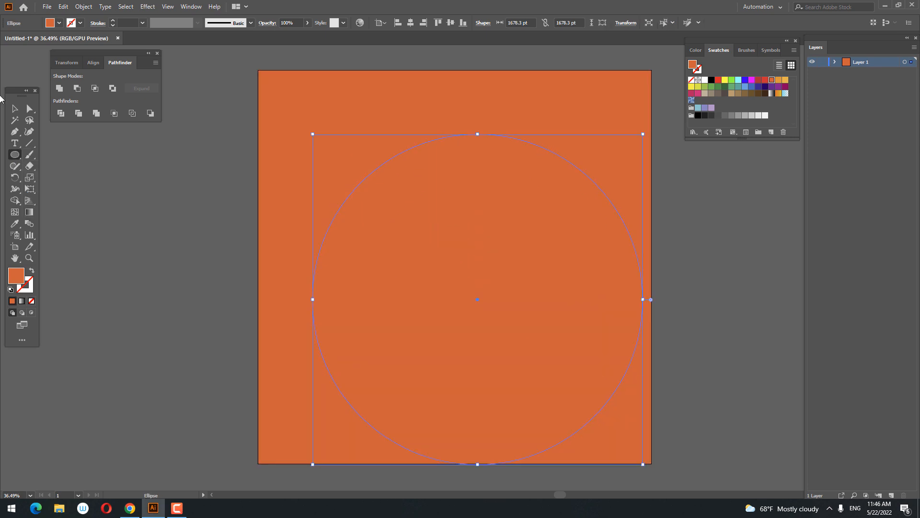
pyautogui.click(19, 110)
pyautogui.click(785, 80)
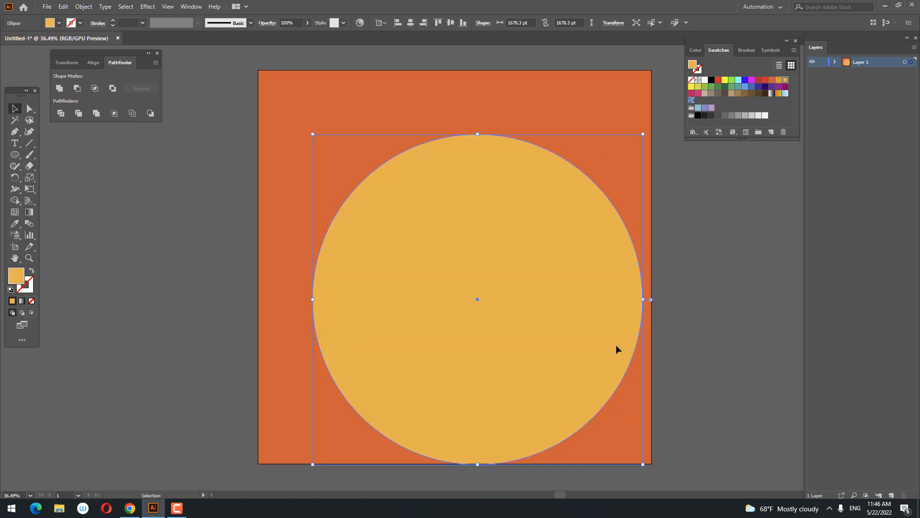
# Centre the circle horizontally and vertically on the square, and enlarge it around its centre to about 1763 pt.
pyautogui.hotkey('ctrl', 'a')
pyautogui.click(409, 25)
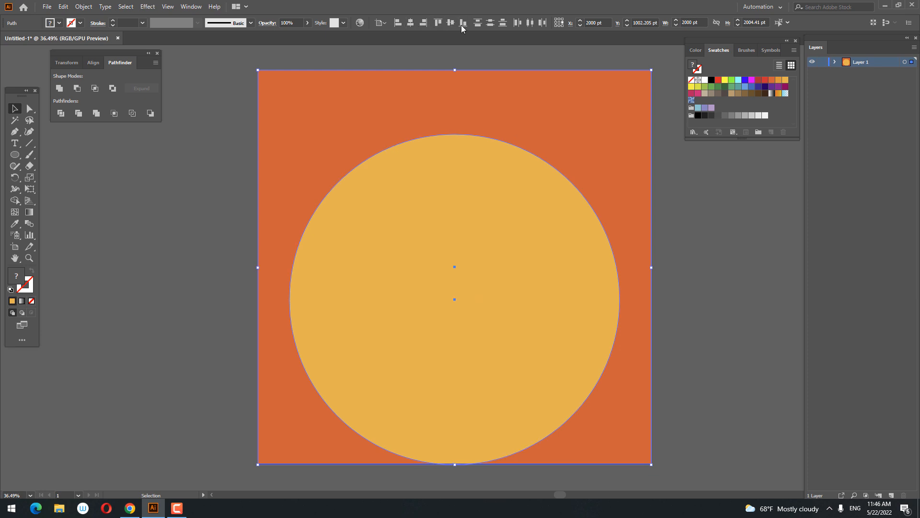
pyautogui.click(453, 24)
pyautogui.click(730, 318)
pyautogui.click(554, 295)
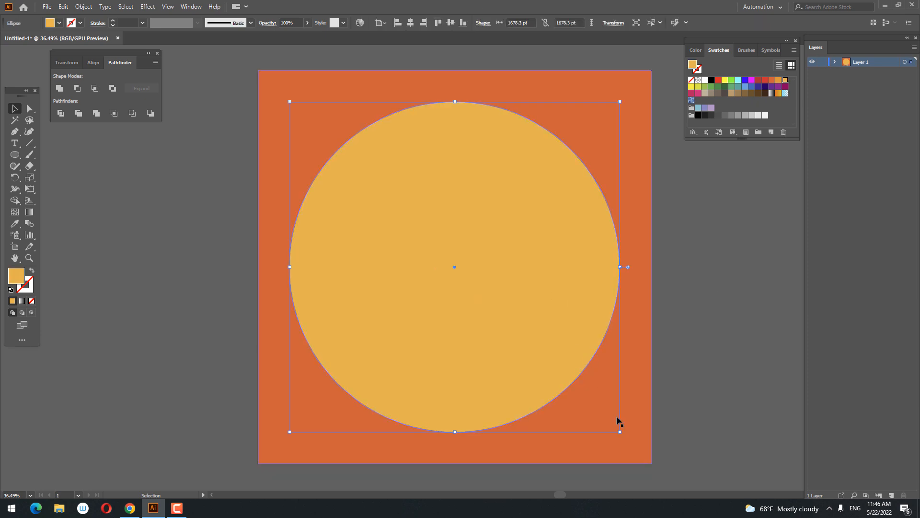
pyautogui.moveTo(622, 433); pyautogui.dragTo(632, 441)
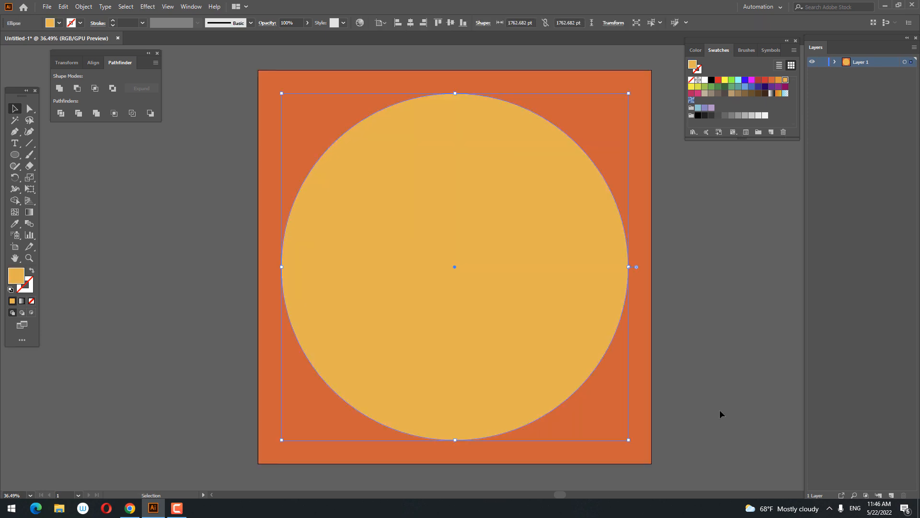
pyautogui.click(712, 410)
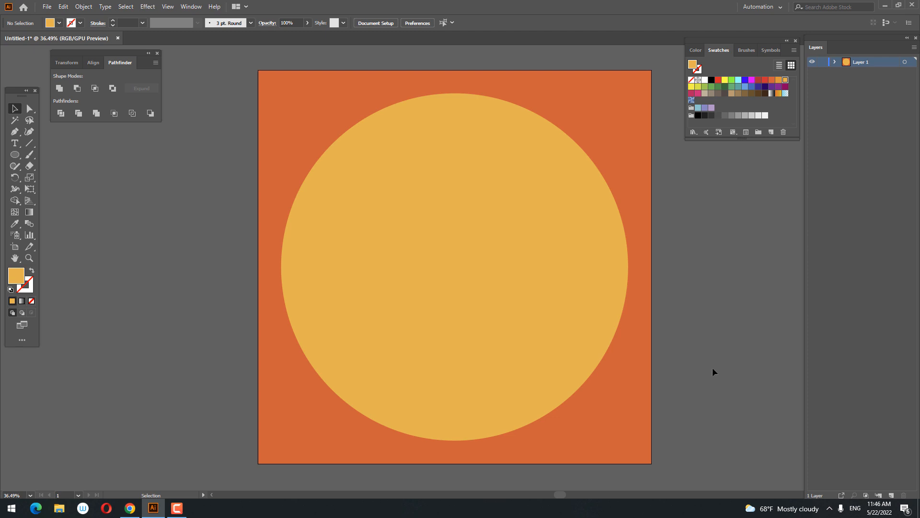
pyautogui.moveTo(516, 297); pyautogui.dragTo(130, 262)
pyautogui.hotkey('ctrl', 'z')
pyautogui.click(728, 372)
# Add a new layer above the background artwork and lock Layer 1.
pyautogui.press('z')
pyautogui.moveTo(583, 339); pyautogui.dragTo(609, 341)
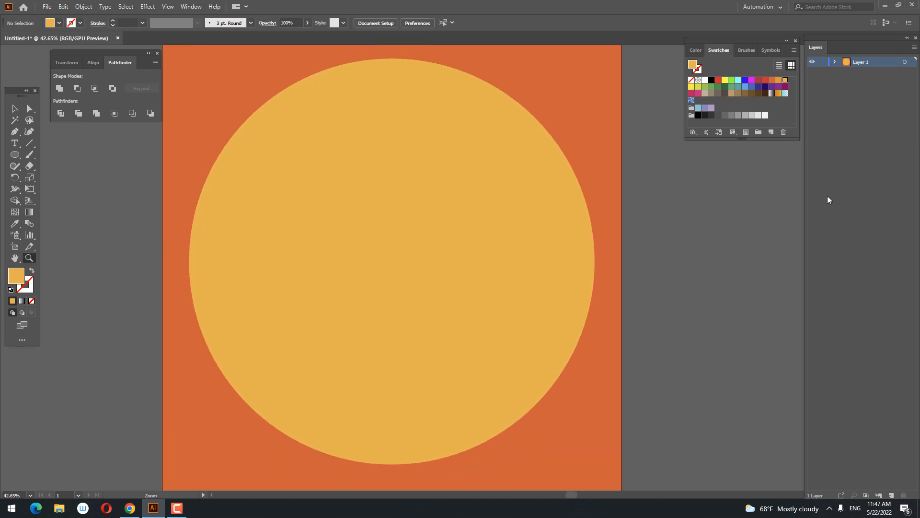
pyautogui.click(891, 495)
pyautogui.moveTo(570, 225); pyautogui.dragTo(545, 256)
pyautogui.moveTo(546, 256); pyautogui.dragTo(512, 254)
# Start a jagged mountain ridge with the Pen tool, from the left edge of the sun over a peak down towards the central valley.
pyautogui.click(16, 133)
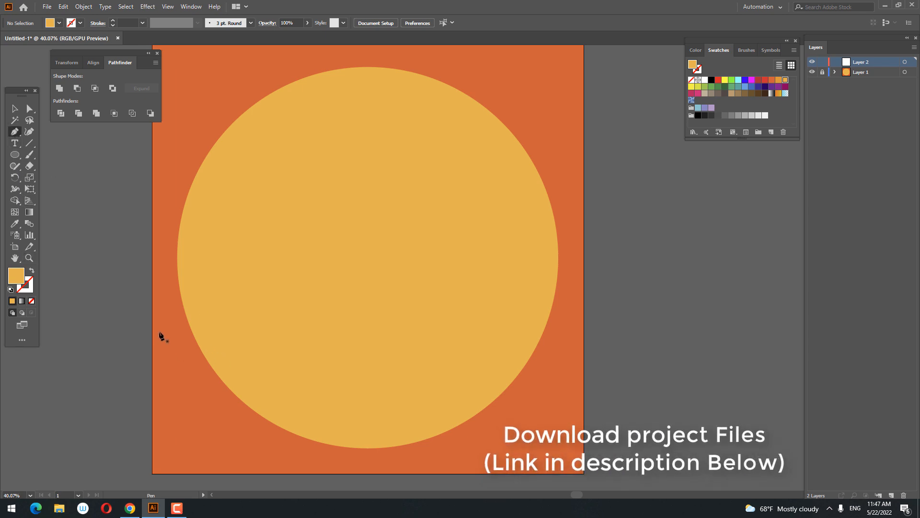
pyautogui.click(165, 319)
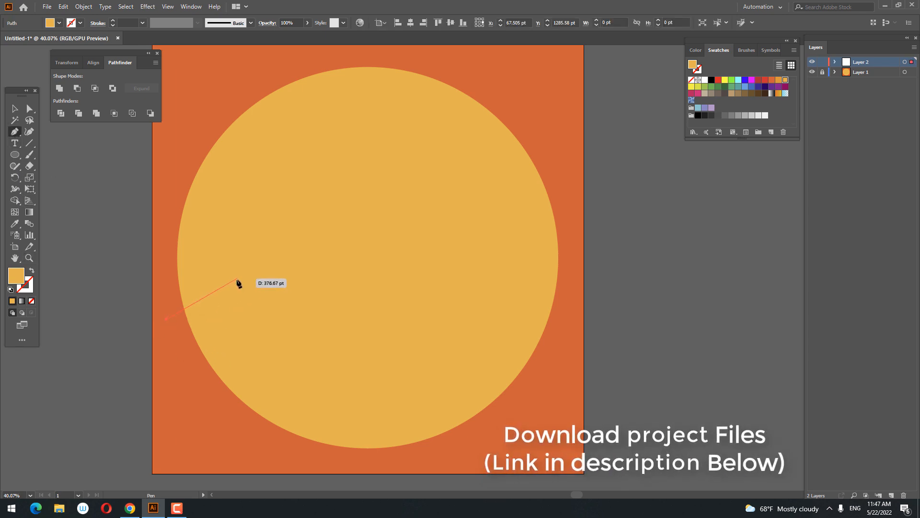
pyautogui.click(217, 297)
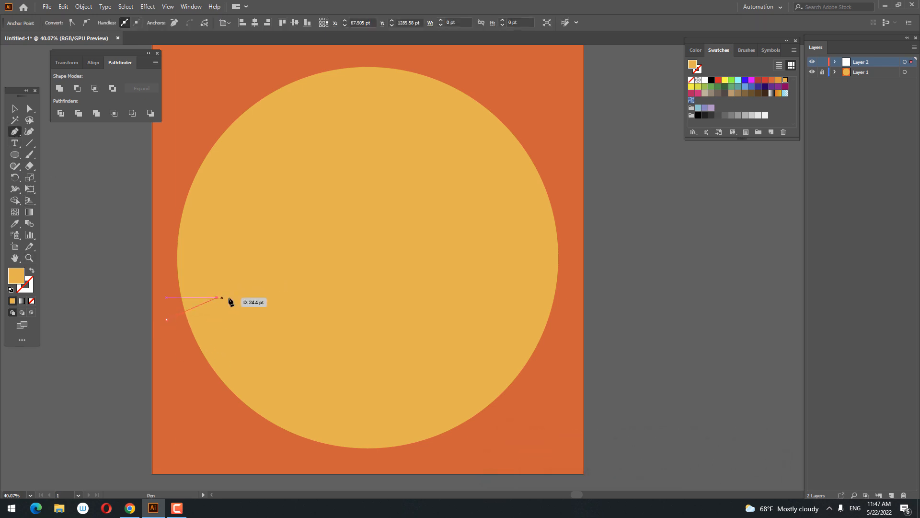
pyautogui.click(229, 297)
pyautogui.click(245, 289)
pyautogui.click(294, 329)
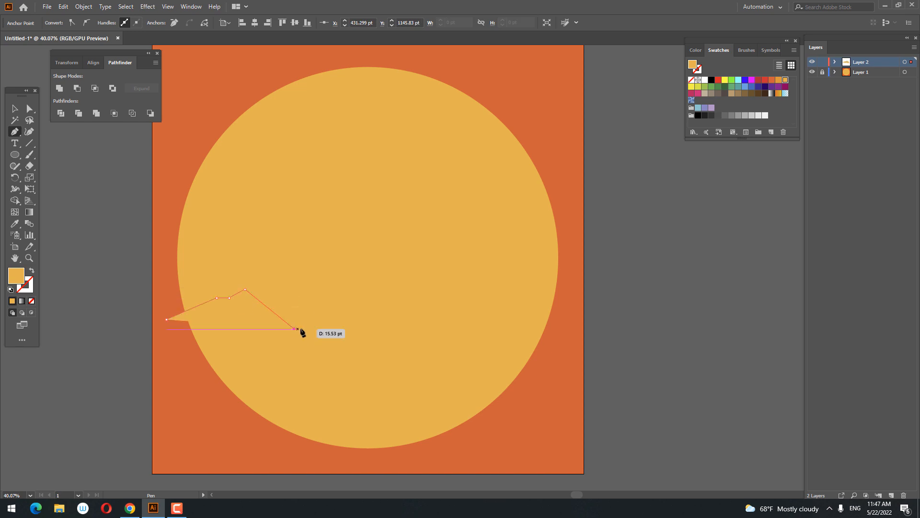
pyautogui.click(306, 326)
pyautogui.click(329, 348)
pyautogui.click(340, 348)
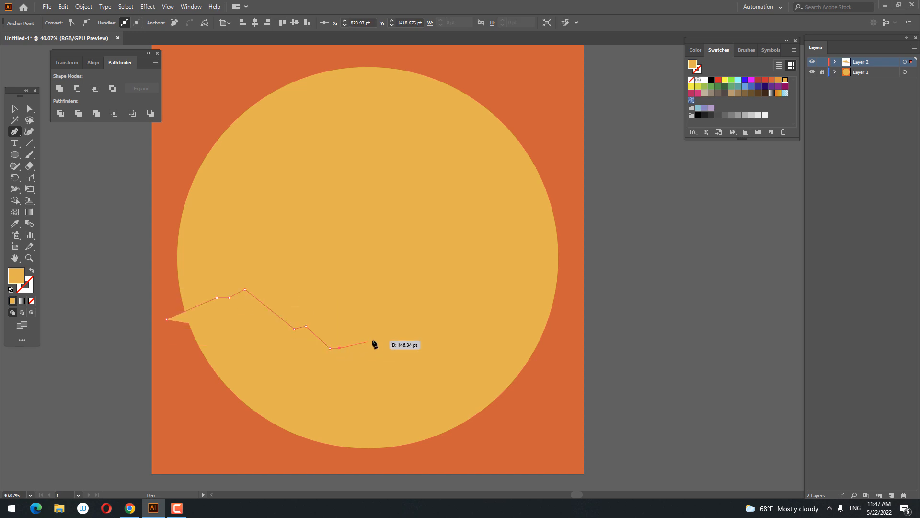
pyautogui.click(374, 340)
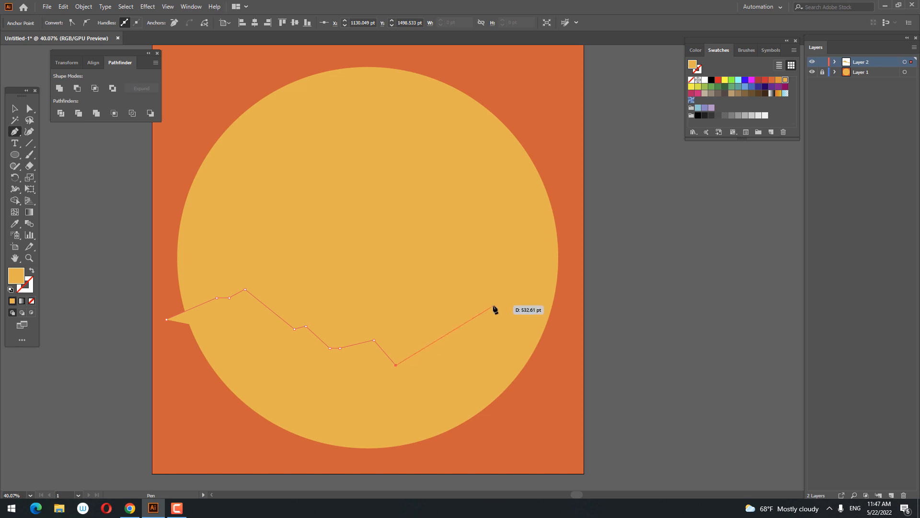
# Continue the ridge up to the right peak and close the mountain shape with straight sides and a flat base inside the artboard.
pyautogui.click(474, 310)
pyautogui.click(478, 324)
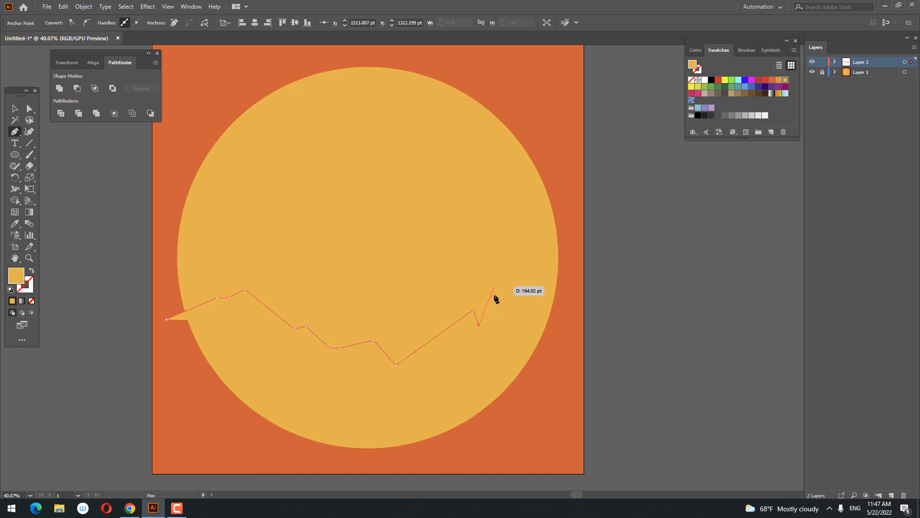
pyautogui.hotkey('ctrl', 'z')
pyautogui.click(484, 311)
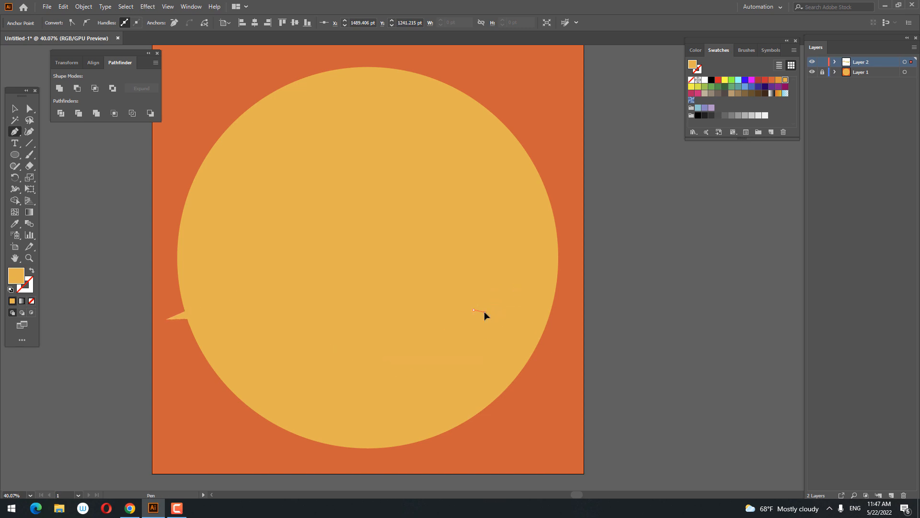
pyautogui.click(507, 294)
pyautogui.click(565, 326)
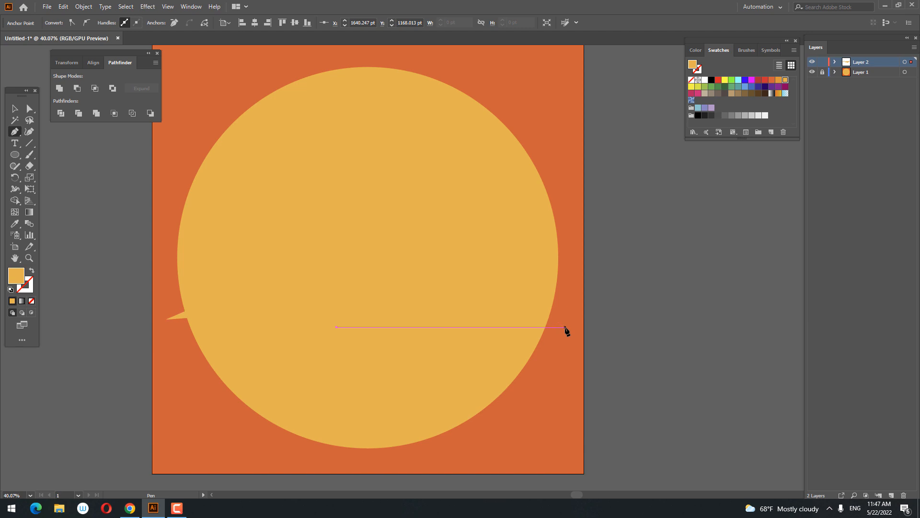
pyautogui.click(565, 463)
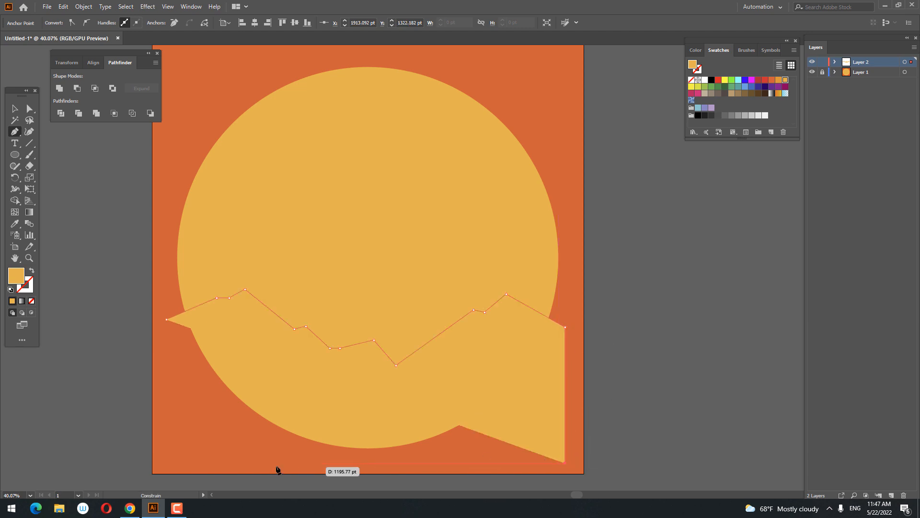
pyautogui.click(166, 463)
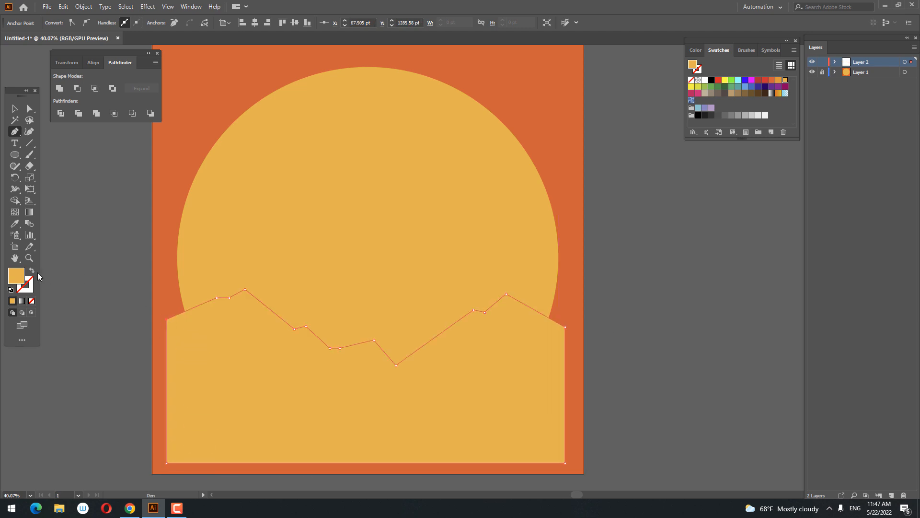
# Fill the mountain shape with the dark charcoal colour 282325.
pyautogui.doubleClick(9, 284)
pyautogui.moveTo(92, 429); pyautogui.dragTo(89, 434)
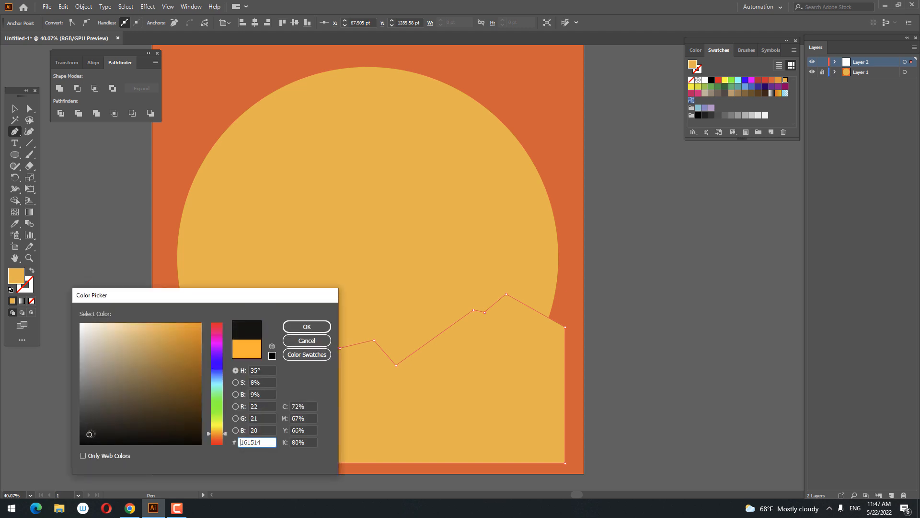
pyautogui.click(224, 317)
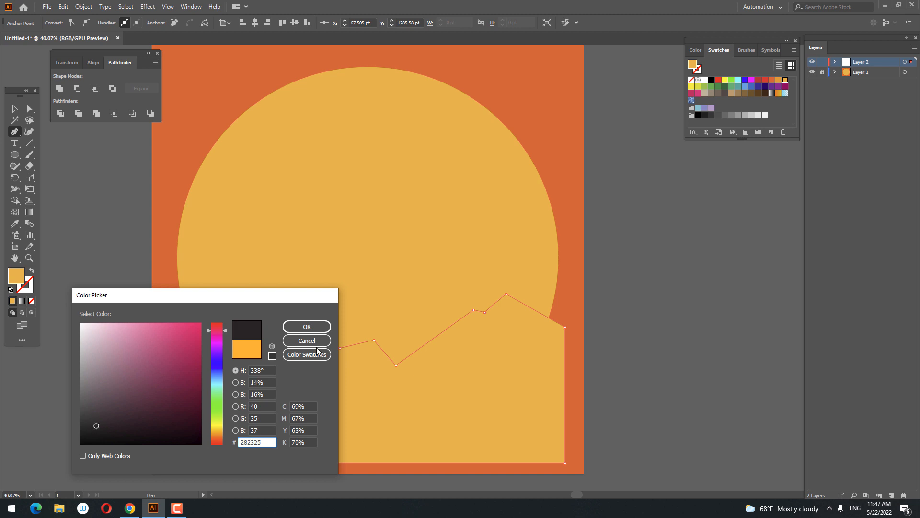
pyautogui.click(315, 327)
# Deselect the mountains and draw a circle about 1963 pt in diameter around the sun, nearly concentric with it.
pyautogui.press('z')
pyautogui.moveTo(443, 274); pyautogui.dragTo(249, 316)
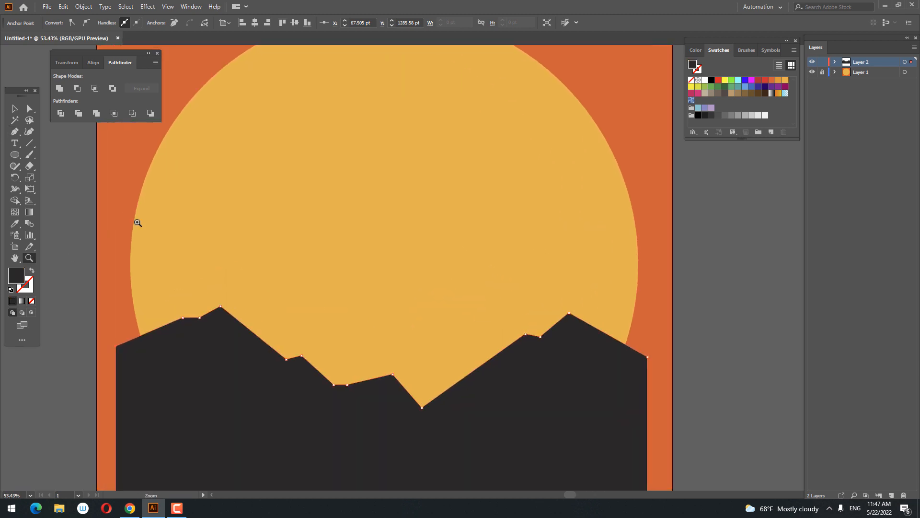
pyautogui.moveTo(138, 223); pyautogui.dragTo(267, 280)
pyautogui.click(12, 111)
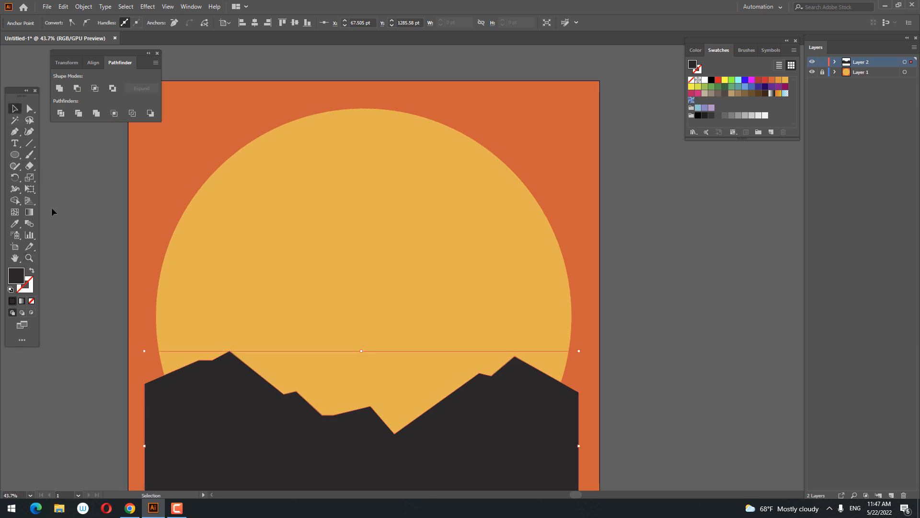
pyautogui.click(52, 210)
pyautogui.press('space')
pyautogui.moveTo(52, 210); pyautogui.dragTo(76, 178)
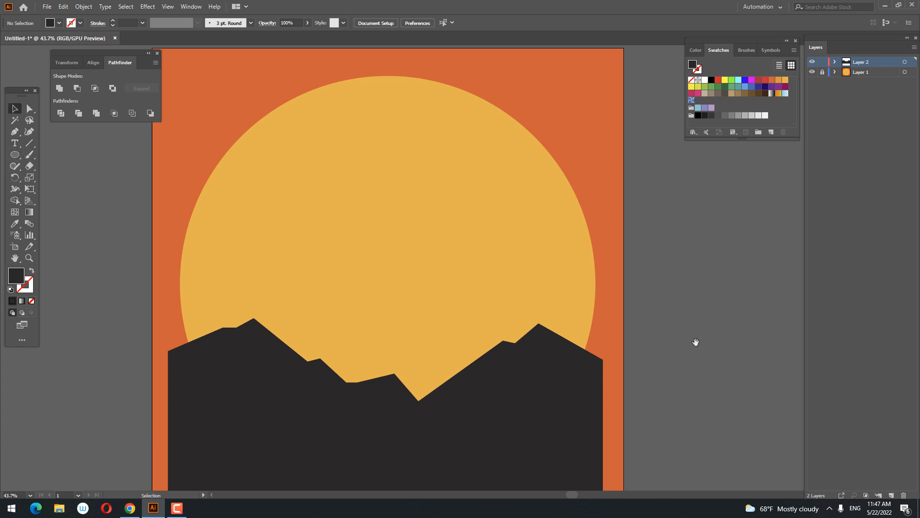
pyautogui.moveTo(697, 341); pyautogui.dragTo(684, 359)
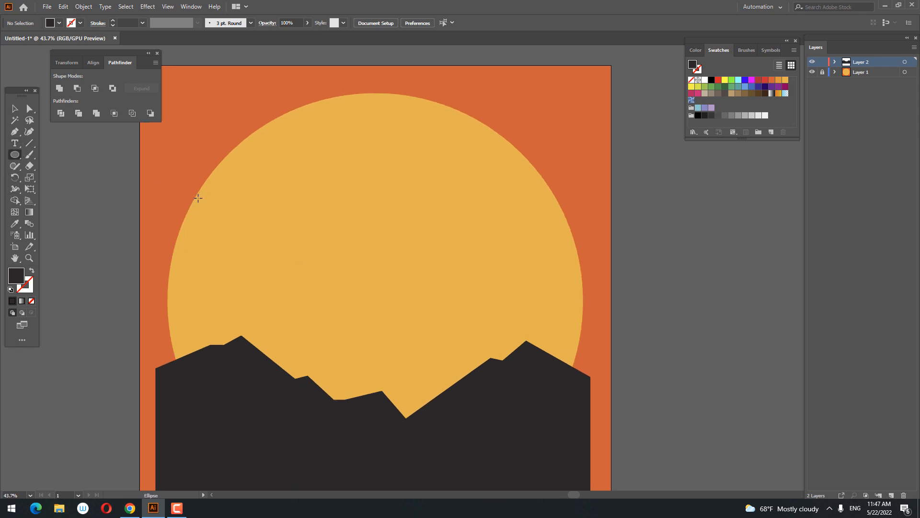
pyautogui.moveTo(163, 141)
pyautogui.mouseDown()
pyautogui.moveTo(432, 342)
pyautogui.moveTo(585, 432)
pyautogui.moveTo(551, 375)
pyautogui.moveTo(556, 398)
pyautogui.moveTo(611, 415)
pyautogui.moveTo(606, 390)
pyautogui.mouseUp()
# Send the new large circle behind the mountains and fill it with a brown swatch.
pyautogui.rightClick(537, 279)
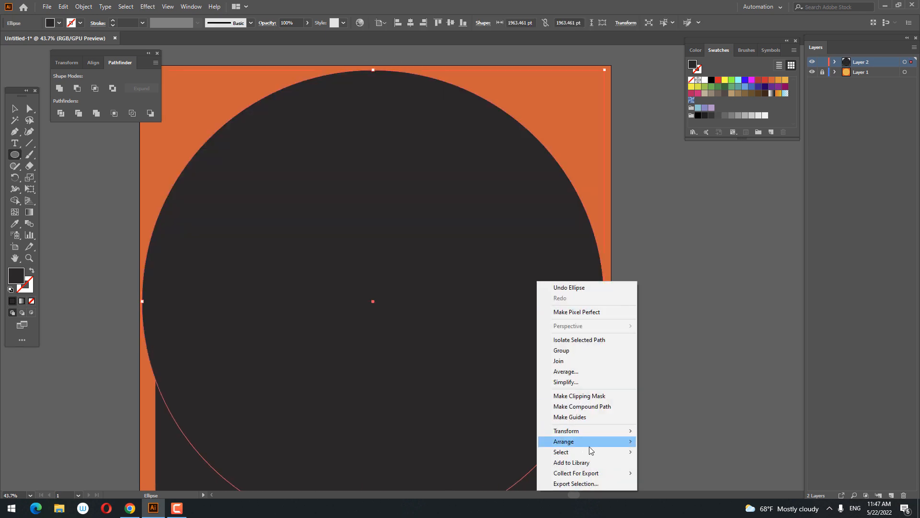
pyautogui.moveTo(591, 444)
pyautogui.click(654, 473)
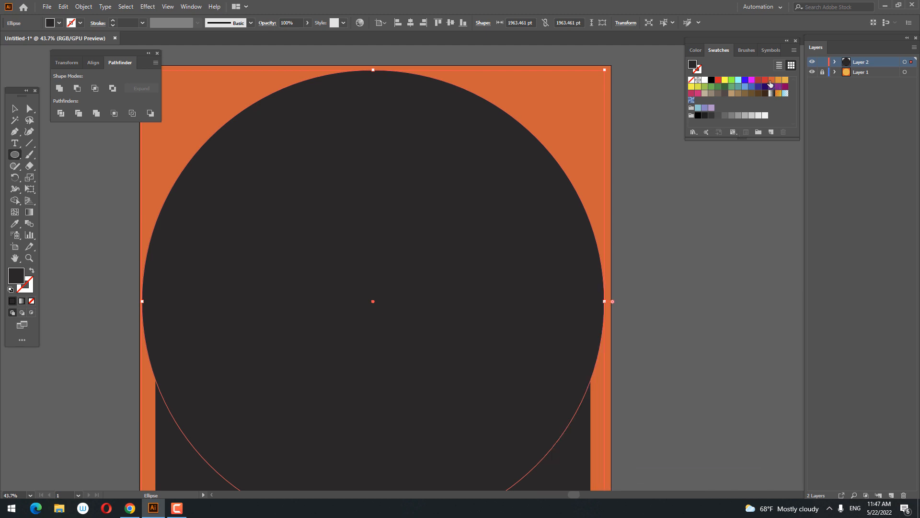
pyautogui.click(771, 81)
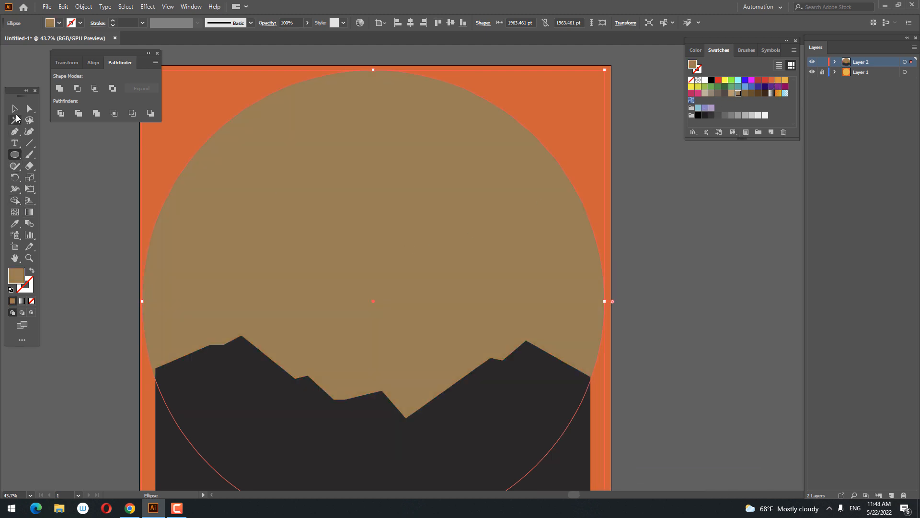
pyautogui.click(15, 109)
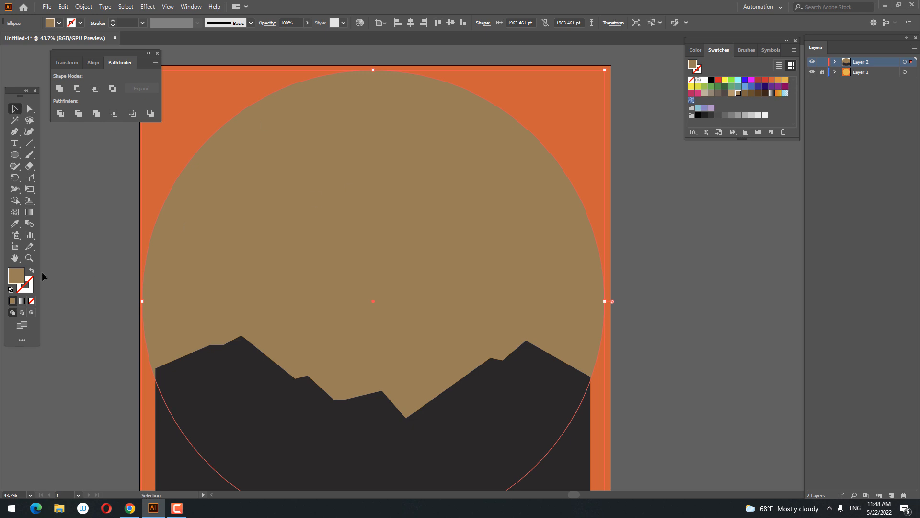
# Fill the large circle with golden yellow F7C85E and save that colour as a global process swatch.
pyautogui.doubleClick(22, 277)
pyautogui.moveTo(218, 422); pyautogui.dragTo(219, 434)
pyautogui.moveTo(151, 327); pyautogui.dragTo(156, 326)
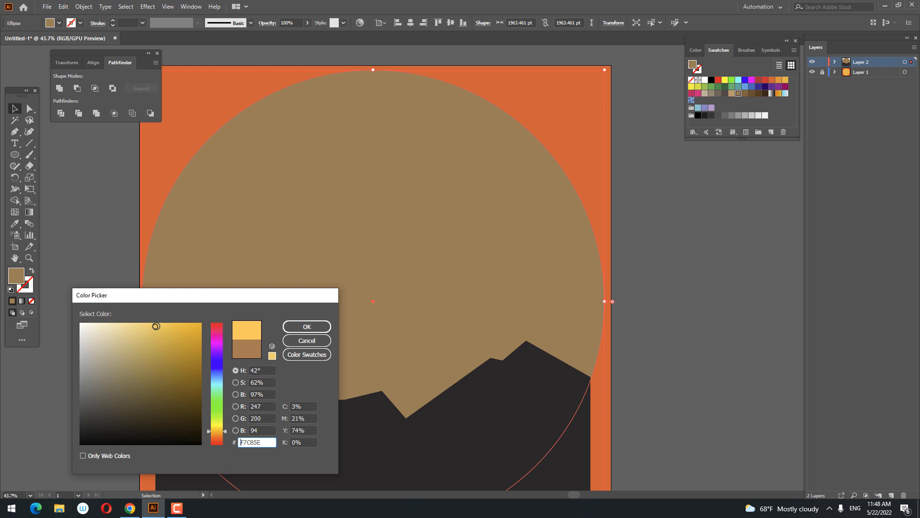
pyautogui.click(304, 327)
pyautogui.moveTo(423, 365); pyautogui.dragTo(405, 343)
pyautogui.scroll(-3, 427, 306)
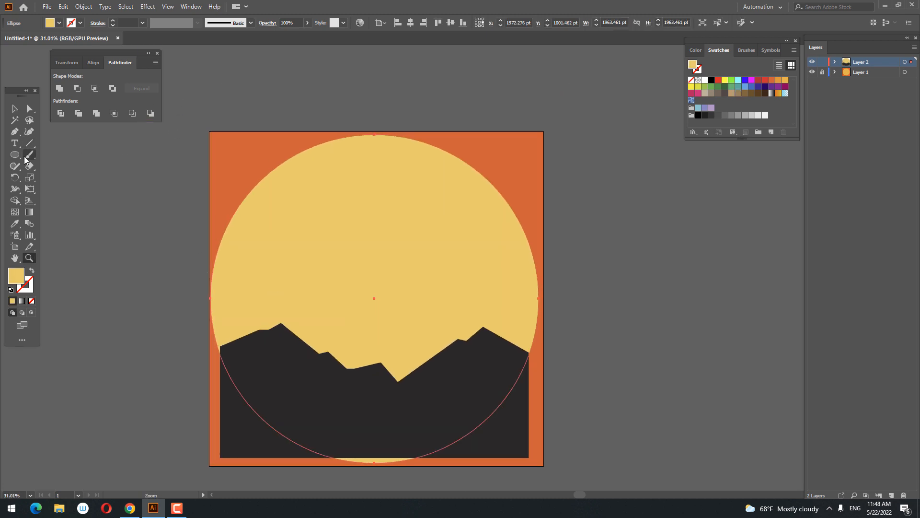
pyautogui.click(771, 132)
pyautogui.click(433, 302)
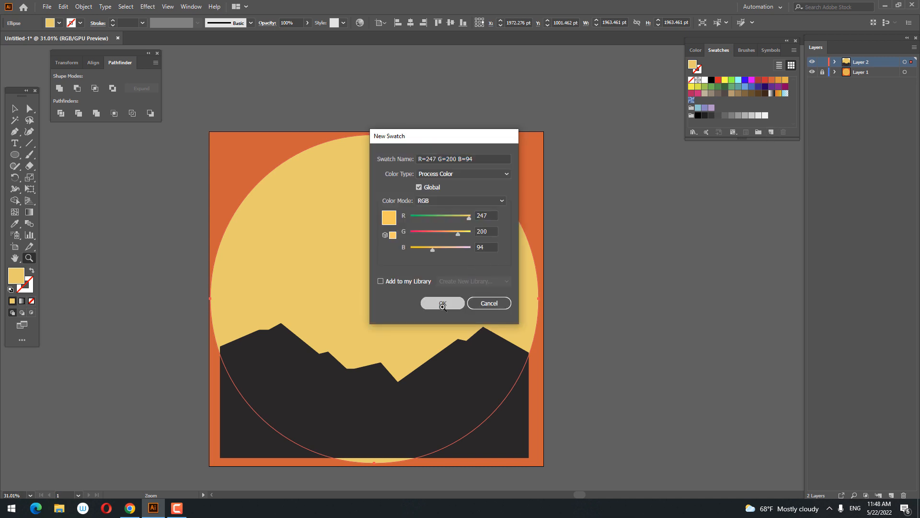
# Change the large circle's fill to a saturated magenta and save it as a new swatch.
pyautogui.doubleClick(21, 280)
pyautogui.click(216, 338)
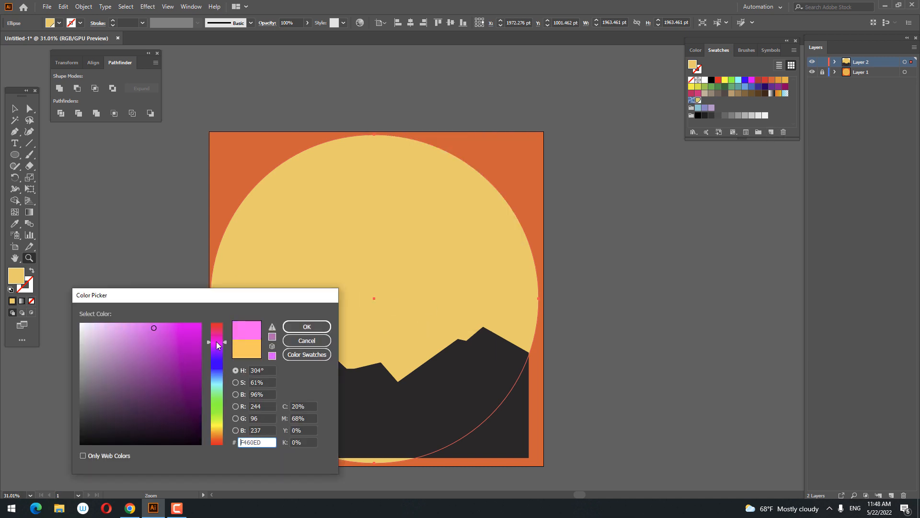
pyautogui.moveTo(163, 338)
pyautogui.mouseDown()
pyautogui.moveTo(157, 372)
pyautogui.moveTo(168, 349)
pyautogui.mouseUp()
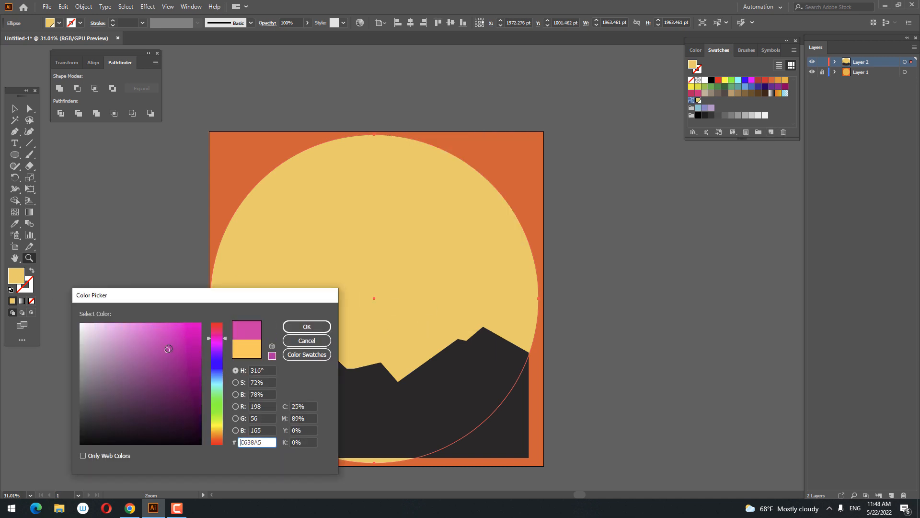
pyautogui.click(307, 326)
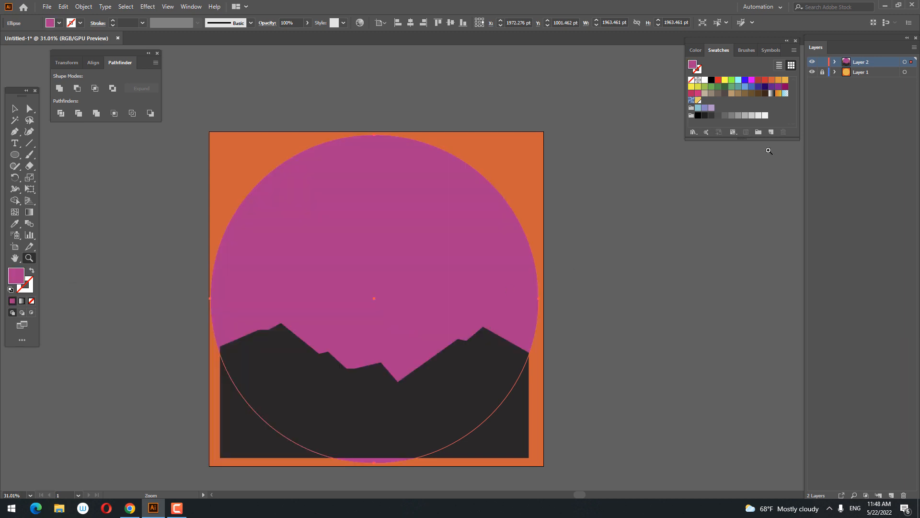
pyautogui.click(772, 134)
pyautogui.click(441, 309)
# Change the large circle's fill to dark purple 59334B and save it as a new global swatch.
pyautogui.doubleClick(14, 274)
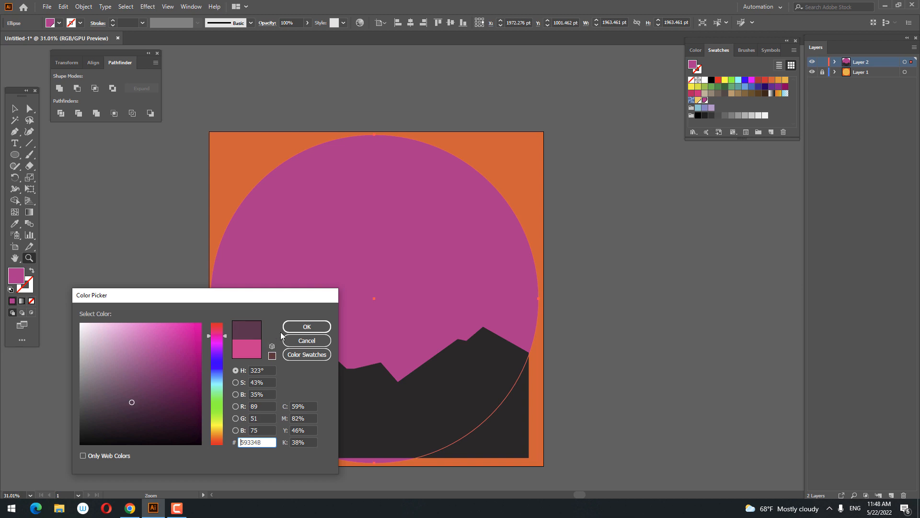
pyautogui.click(287, 330)
pyautogui.click(771, 133)
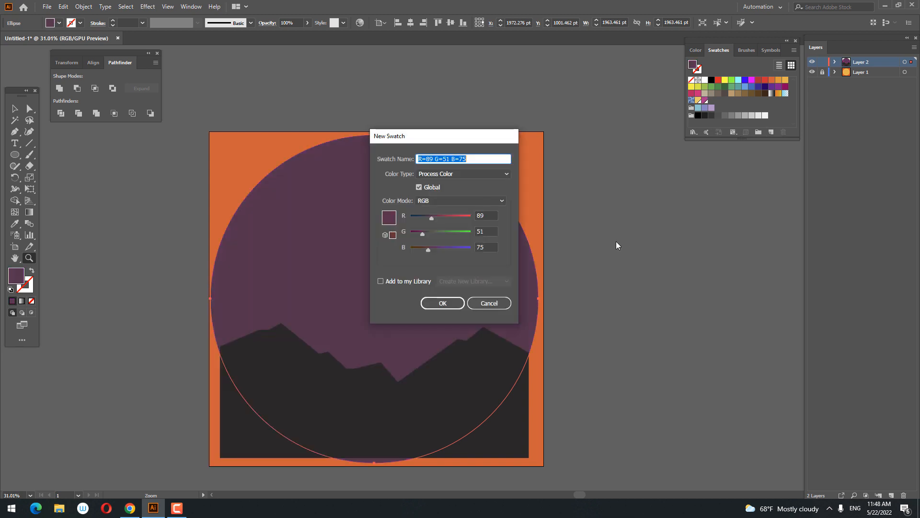
pyautogui.click(438, 303)
# Apply a linear gradient to the large circle and run it vertically from near its bottom to near its top.
pyautogui.click(29, 212)
pyautogui.click(389, 306)
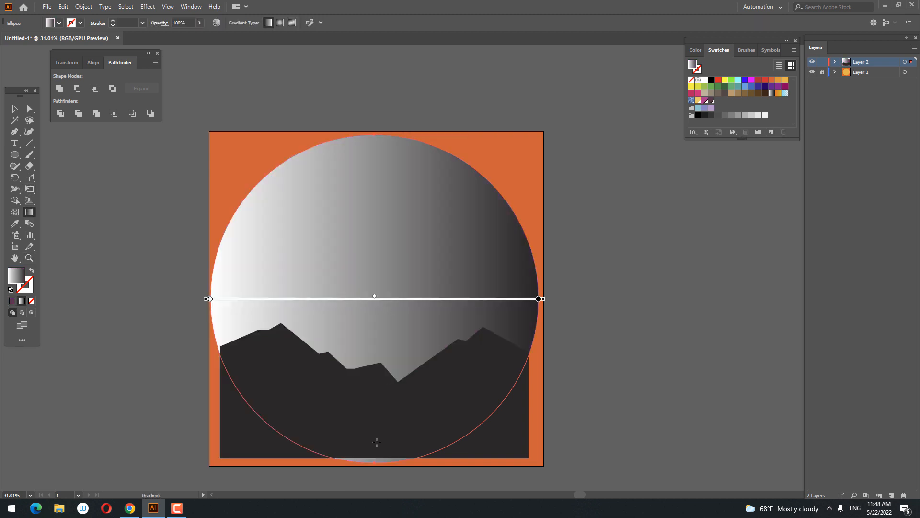
pyautogui.moveTo(374, 425); pyautogui.dragTo(375, 154)
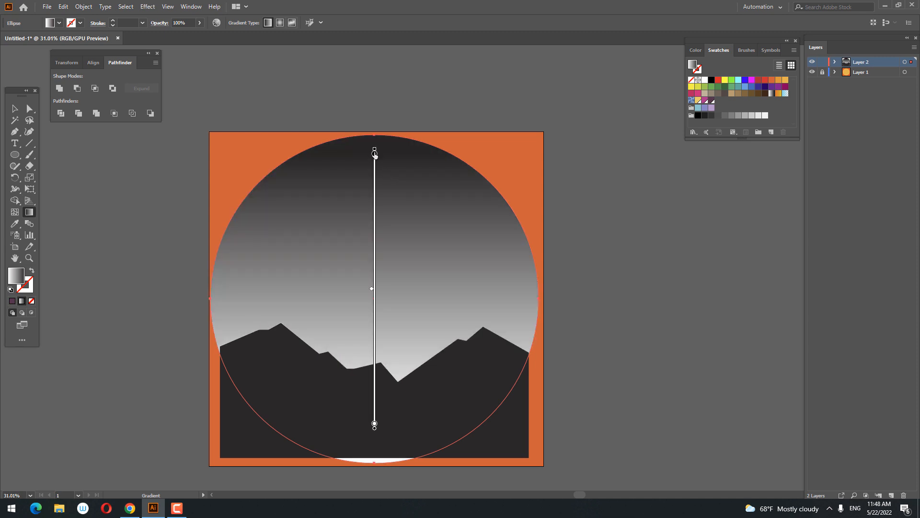
# Set the gradient's upper colour stop to the saved dark purple swatch and its lower stop to the saved yellow.
pyautogui.doubleClick(374, 153)
pyautogui.click(332, 196)
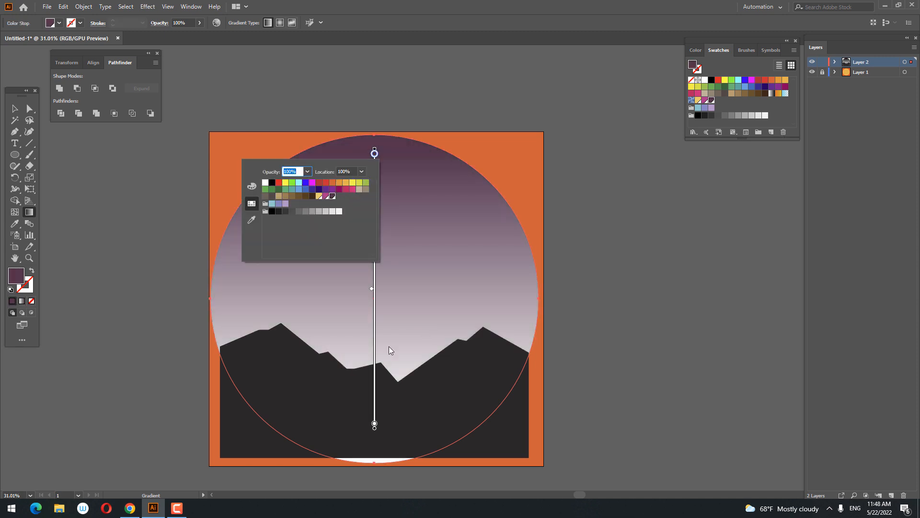
pyautogui.doubleClick(374, 424)
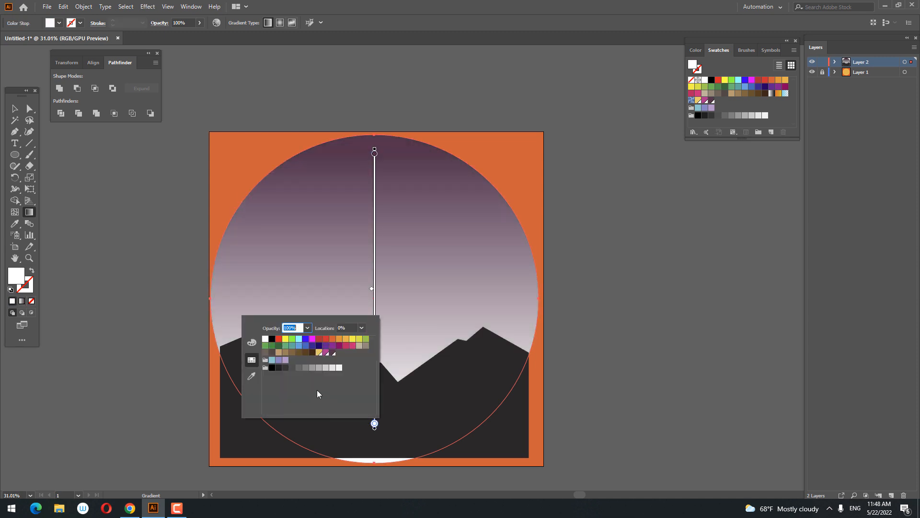
pyautogui.click(320, 352)
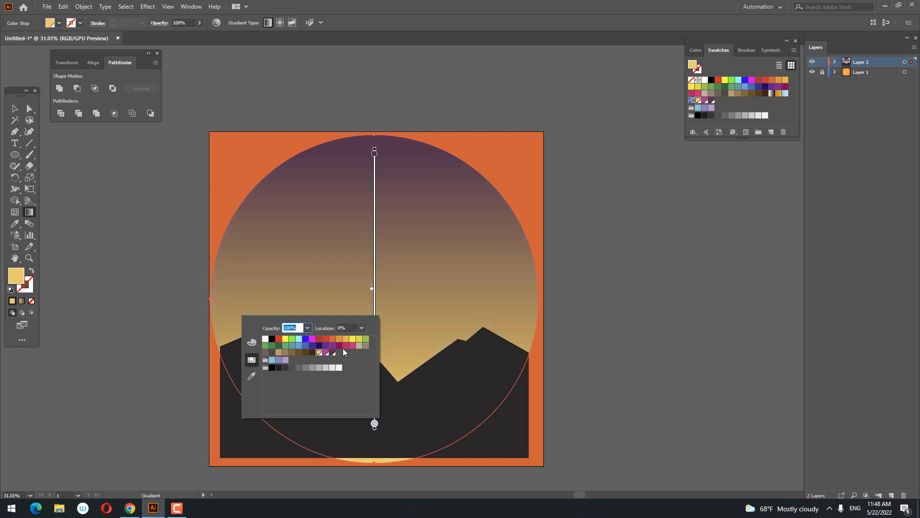
# Add a middle stop in the saved magenta to the circle's gradient and shift it slightly upward.
pyautogui.click(377, 282)
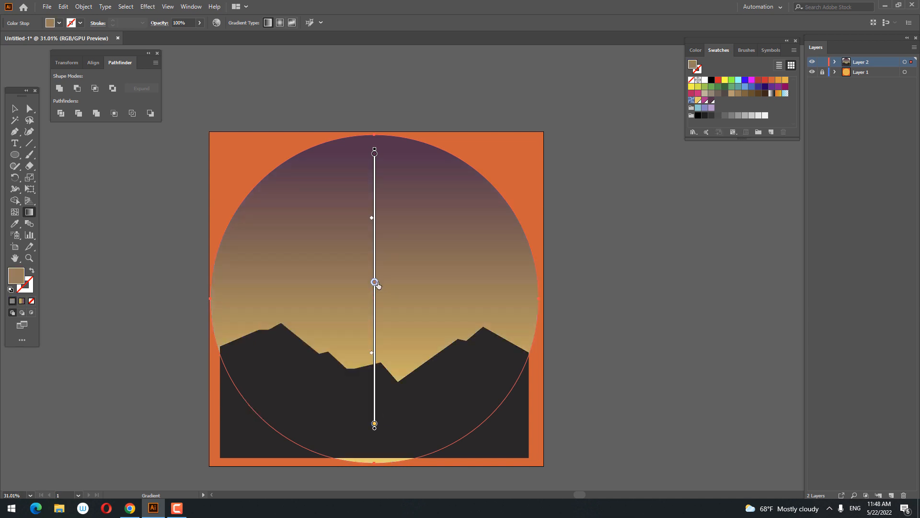
pyautogui.doubleClick(375, 283)
pyautogui.click(327, 325)
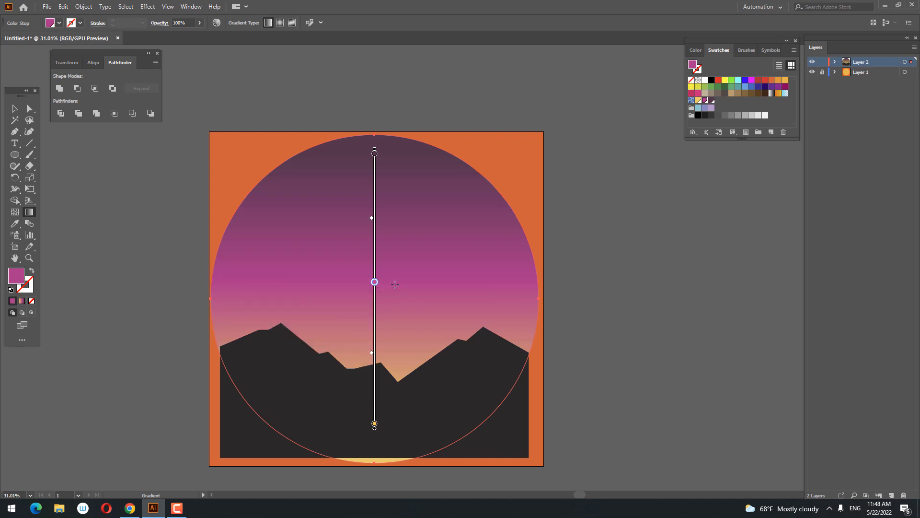
pyautogui.moveTo(376, 269); pyautogui.dragTo(376, 266)
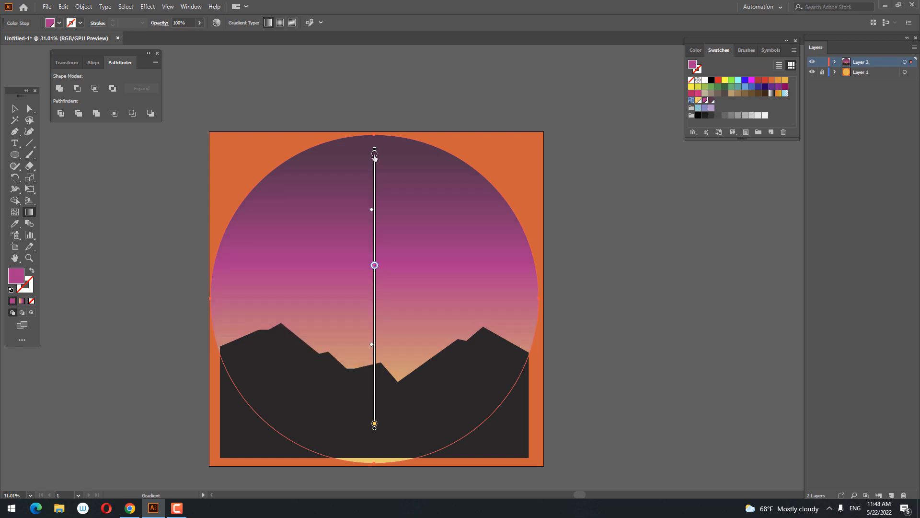
# Recreate the gradient's top stop in dark purple, extend the gradient's upper end just above the circle, and deselect the circle.
pyautogui.moveTo(375, 155); pyautogui.dragTo(375, 144)
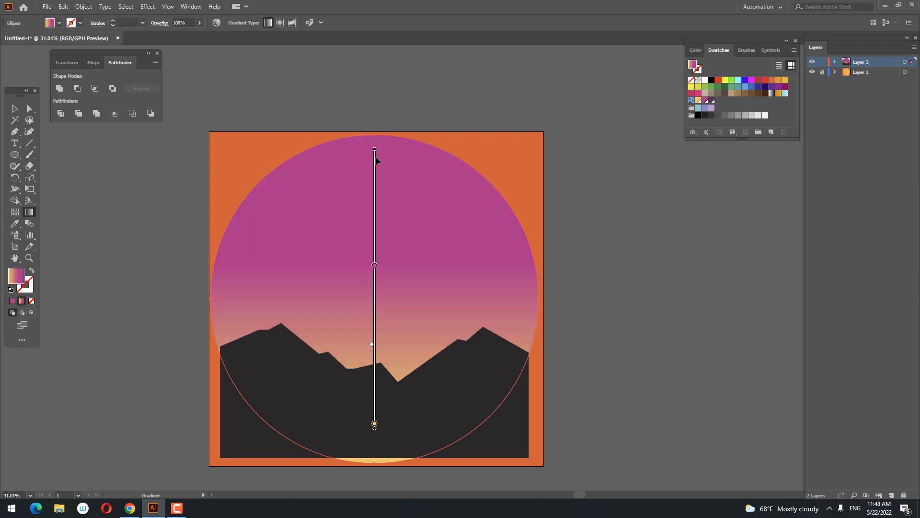
pyautogui.click(375, 157)
pyautogui.doubleClick(375, 157)
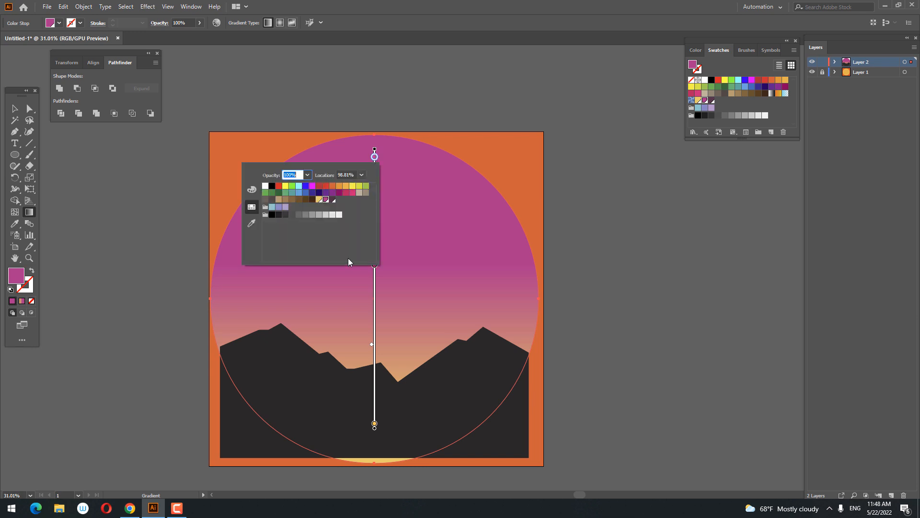
pyautogui.click(333, 199)
pyautogui.click(383, 152)
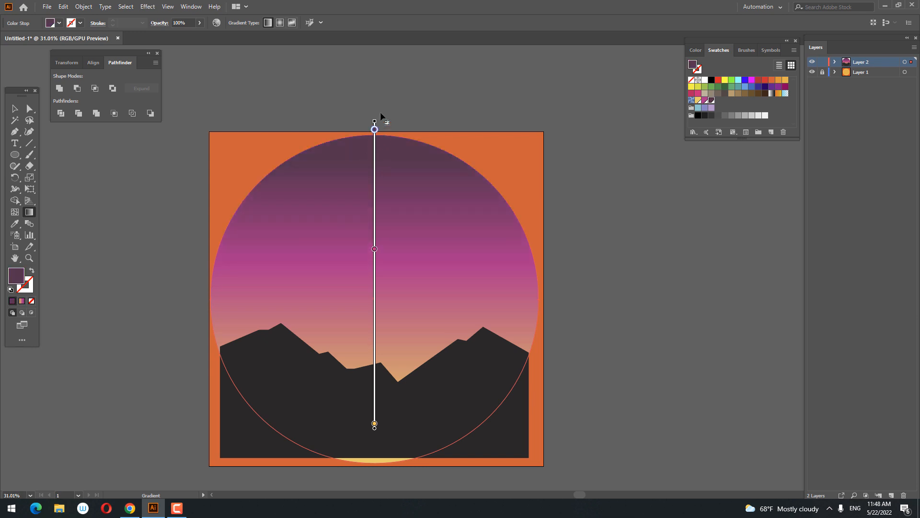
pyautogui.press('z')
pyautogui.moveTo(497, 246)
pyautogui.mouseDown()
pyautogui.moveTo(417, 278)
pyautogui.moveTo(505, 348)
pyautogui.mouseUp()
pyautogui.moveTo(283, 377); pyautogui.dragTo(300, 373)
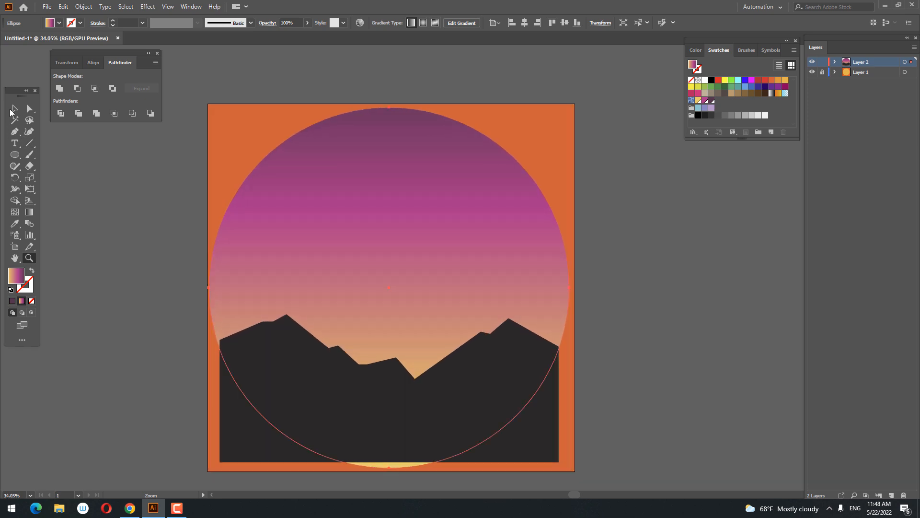
pyautogui.click(12, 110)
pyautogui.click(155, 255)
# Draw a second jagged ridge with the Pen tool above the dark mountains, from the circle's left side to its right edge.
pyautogui.press('z')
pyautogui.moveTo(163, 265); pyautogui.dragTo(179, 292)
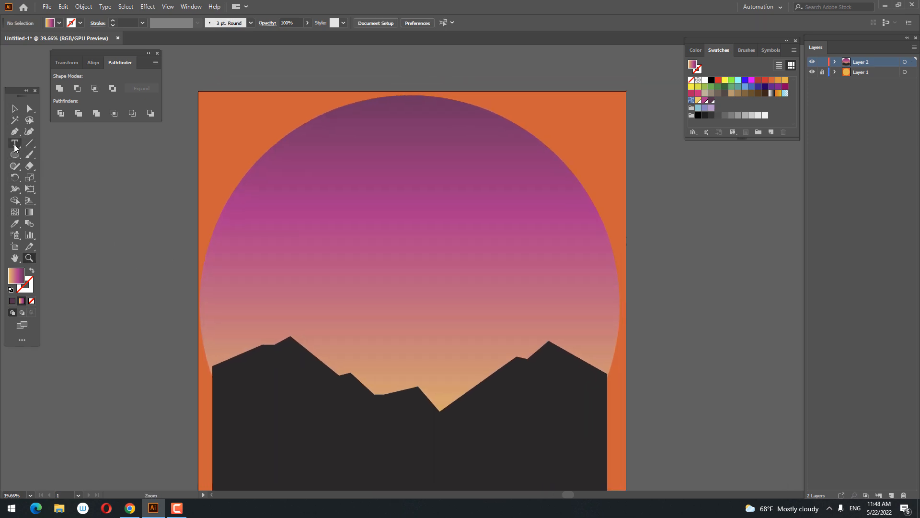
pyautogui.click(15, 131)
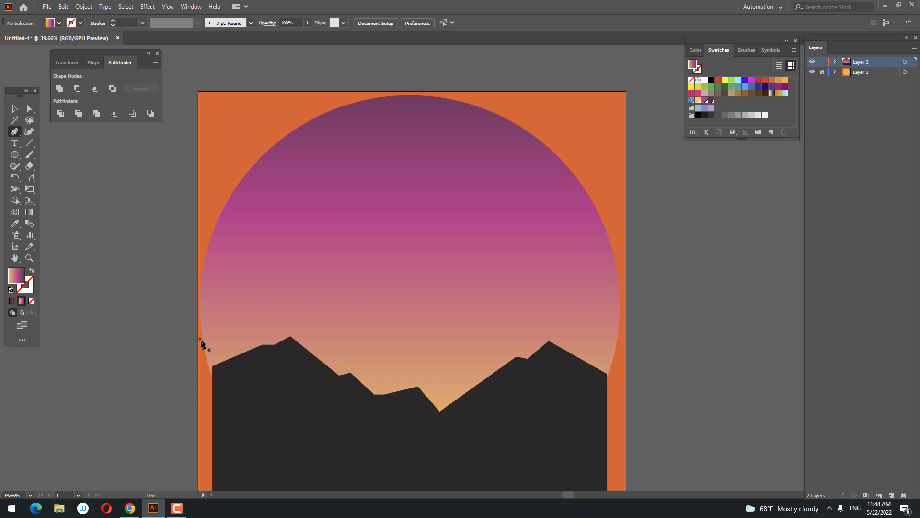
pyautogui.click(215, 311)
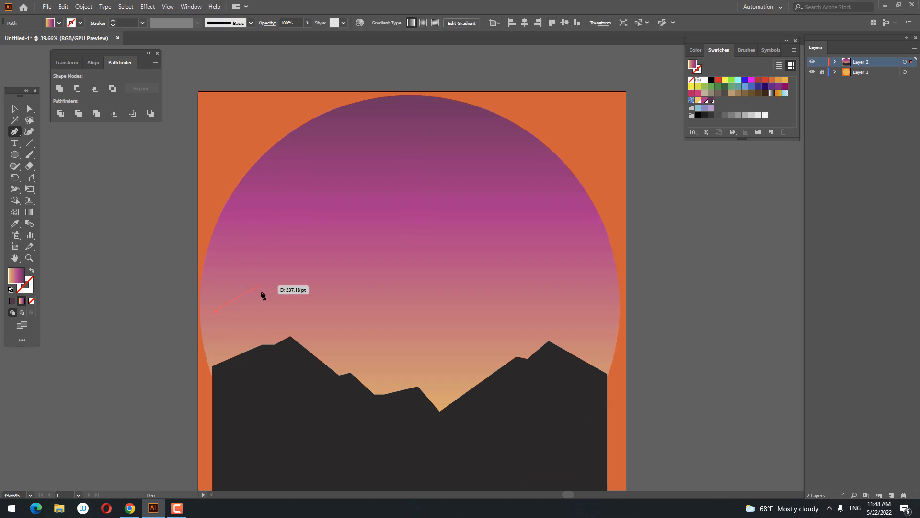
pyautogui.click(264, 313)
pyautogui.click(308, 332)
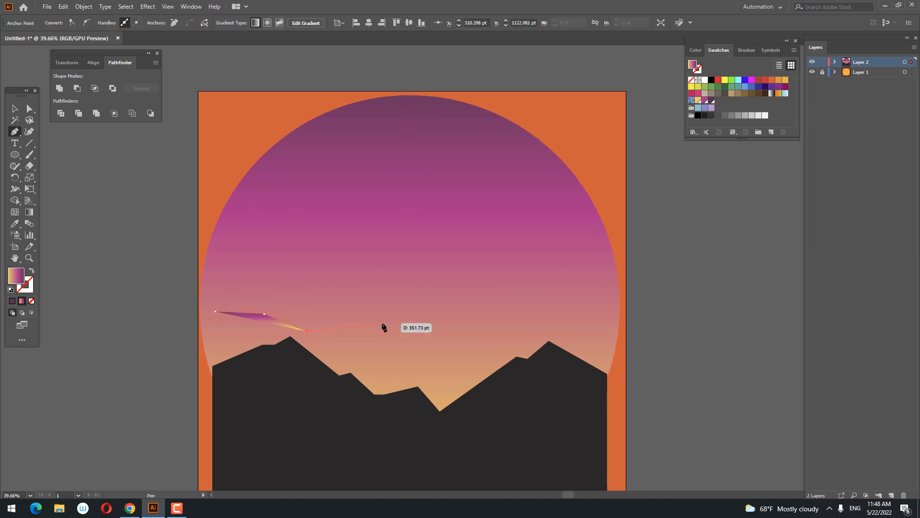
pyautogui.click(382, 323)
pyautogui.click(434, 370)
pyautogui.click(506, 350)
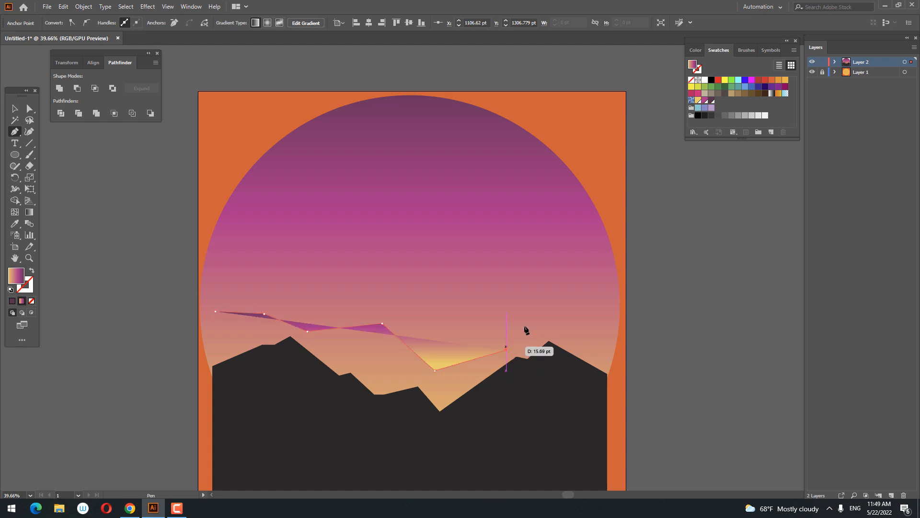
pyautogui.click(545, 312)
pyautogui.click(621, 349)
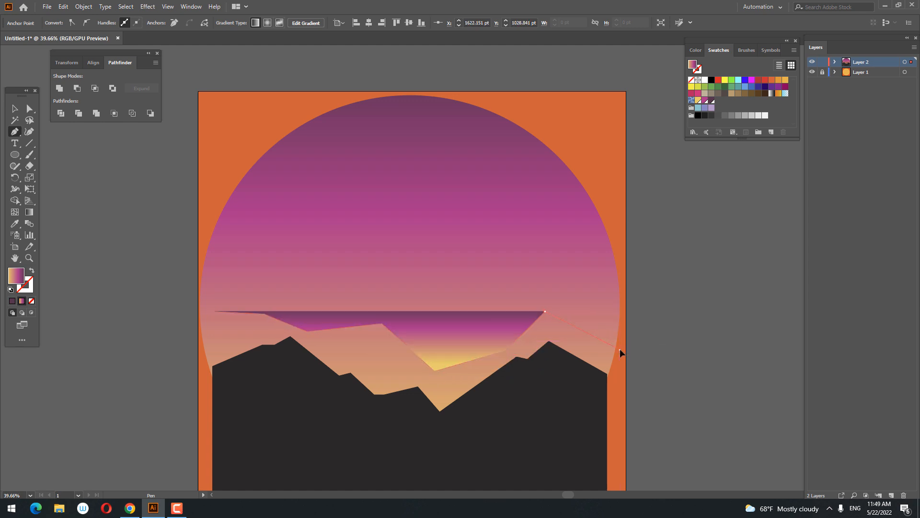
# Close the second ridge into a mountain shape about 1942 pt wide and 935 pt high, and fill it with a brown swatch.
pyautogui.scroll(-5, 623, 350)
pyautogui.click(636, 379)
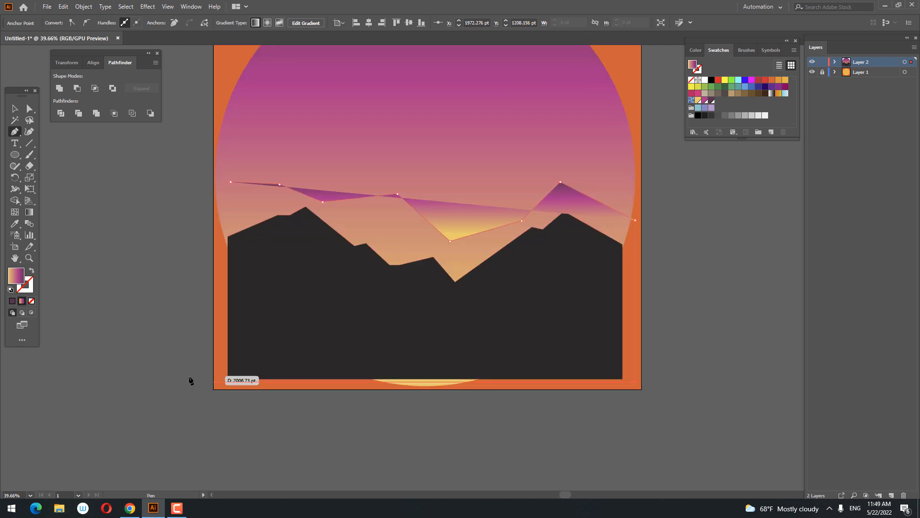
pyautogui.click(221, 382)
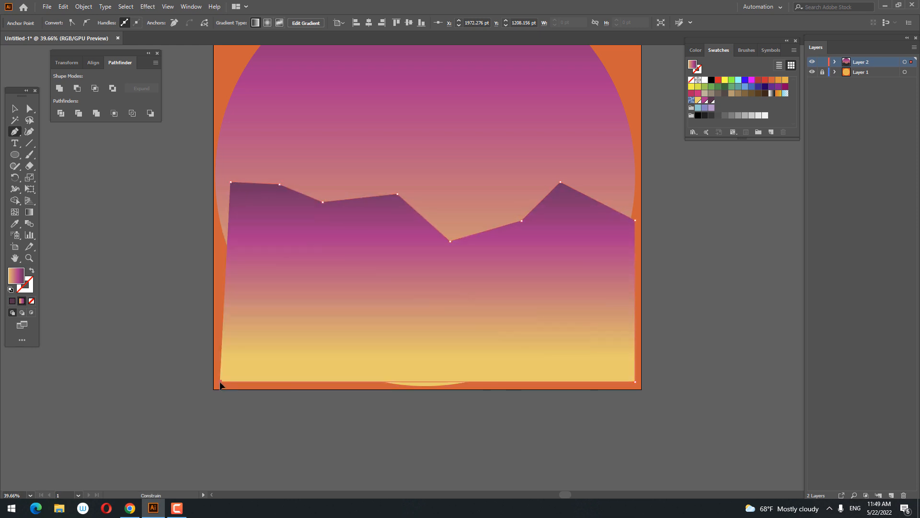
pyautogui.click(231, 182)
pyautogui.moveTo(292, 222); pyautogui.dragTo(239, 305)
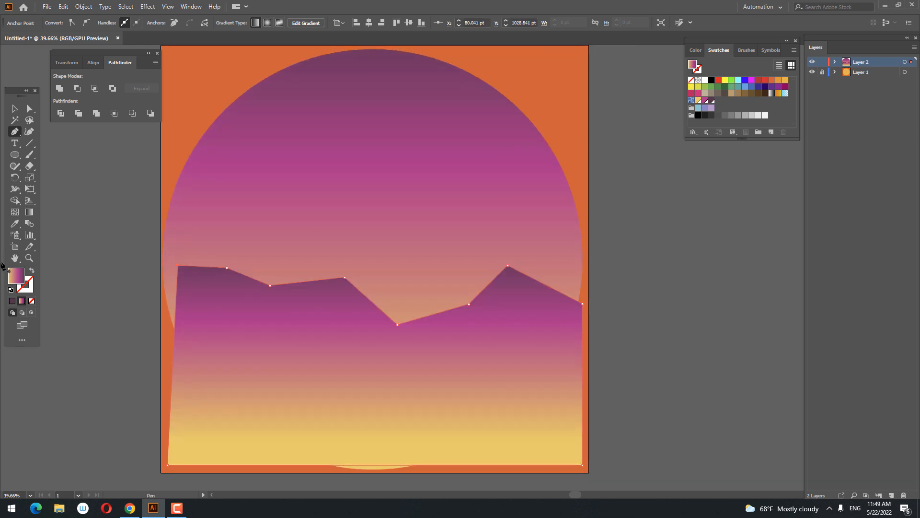
pyautogui.click(752, 93)
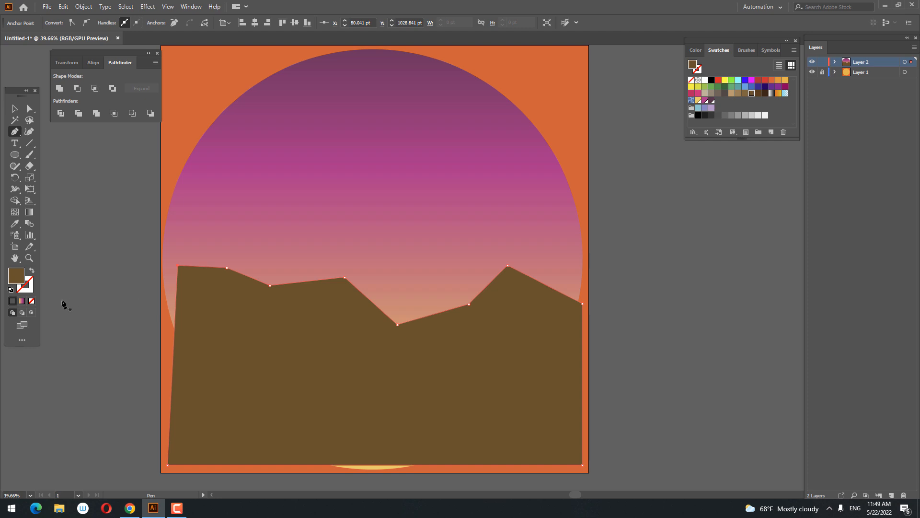
# Send the gradient circle and the brown mountain shape together to the back, behind the dark mountains, and deselect them.
pyautogui.click(14, 107)
pyautogui.click(520, 241)
pyautogui.keyDown('shift'); pyautogui.click(533, 278); pyautogui.keyUp('shift')
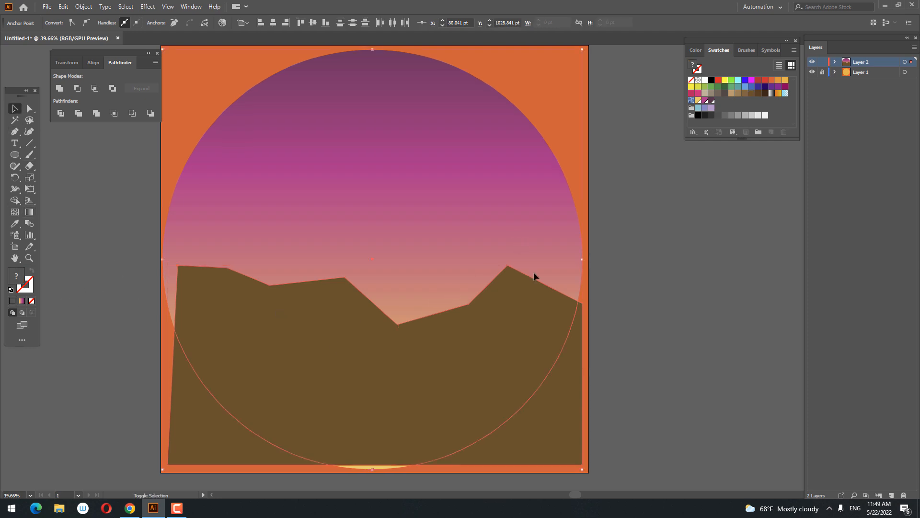
pyautogui.rightClick(552, 298)
pyautogui.moveTo(604, 447)
pyautogui.click(692, 480)
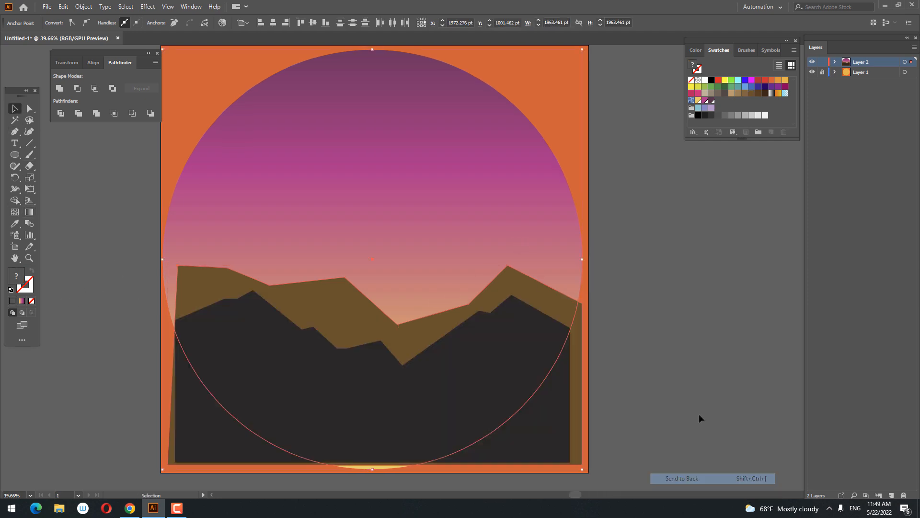
pyautogui.click(693, 393)
pyautogui.moveTo(666, 348); pyautogui.dragTo(683, 368)
# Change the back mountain shape's fill to the lighter greyish brown 99775C.
pyautogui.click(380, 328)
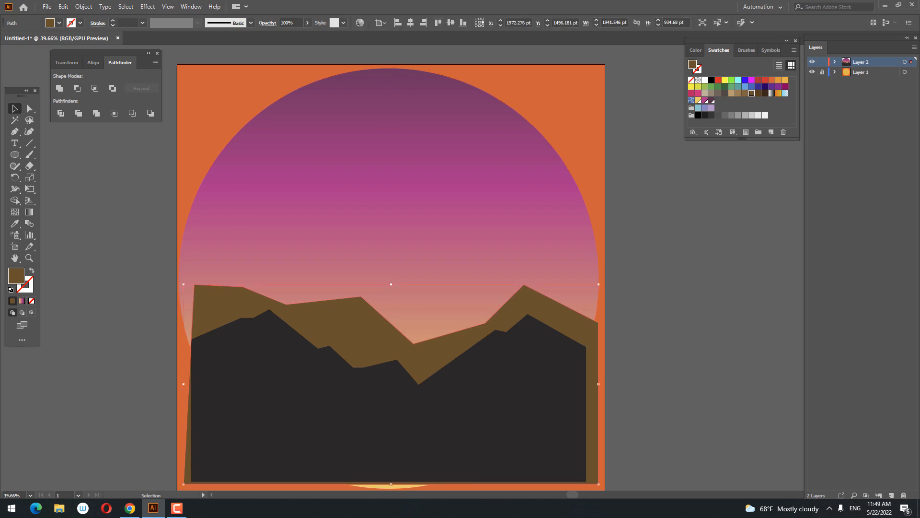
pyautogui.doubleClick(10, 272)
pyautogui.moveTo(125, 347); pyautogui.dragTo(128, 371)
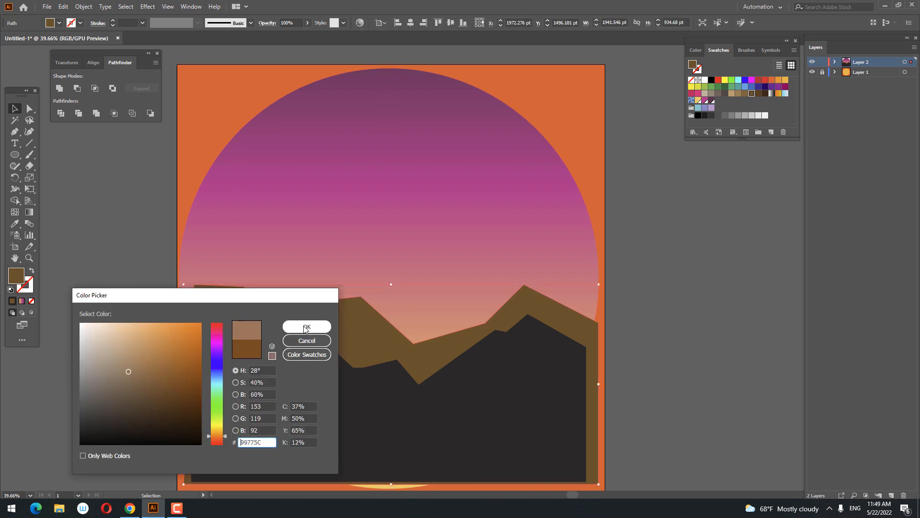
pyautogui.click(306, 326)
pyautogui.click(652, 381)
# Recolor the back mountain shape's fill to a dark greyish purple, and deselect it.
pyautogui.moveTo(622, 372); pyautogui.dragTo(617, 332)
pyautogui.click(567, 281)
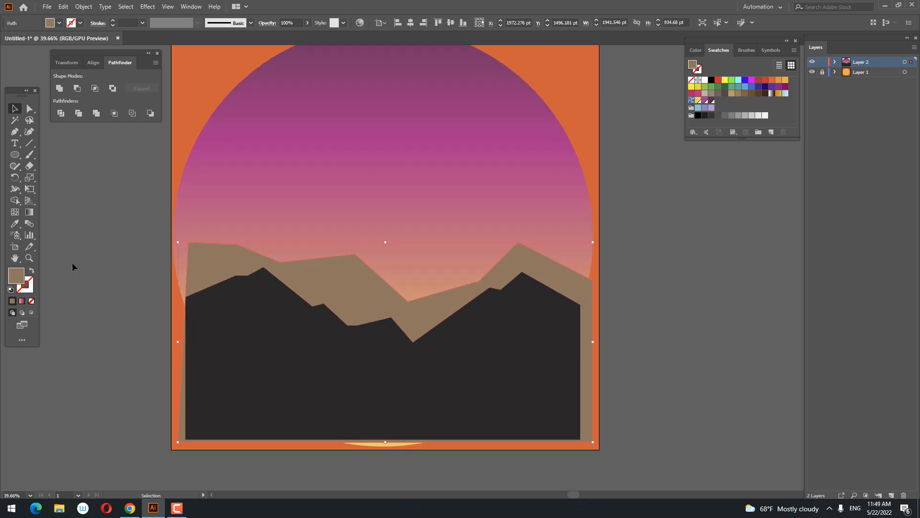
pyautogui.doubleClick(10, 282)
pyautogui.moveTo(221, 351); pyautogui.dragTo(221, 337)
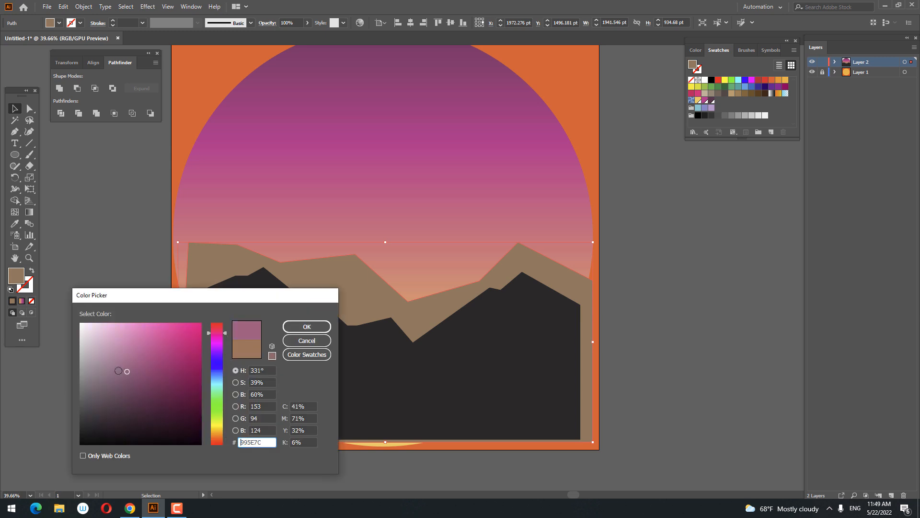
pyautogui.click(105, 395)
pyautogui.click(306, 327)
pyautogui.click(668, 334)
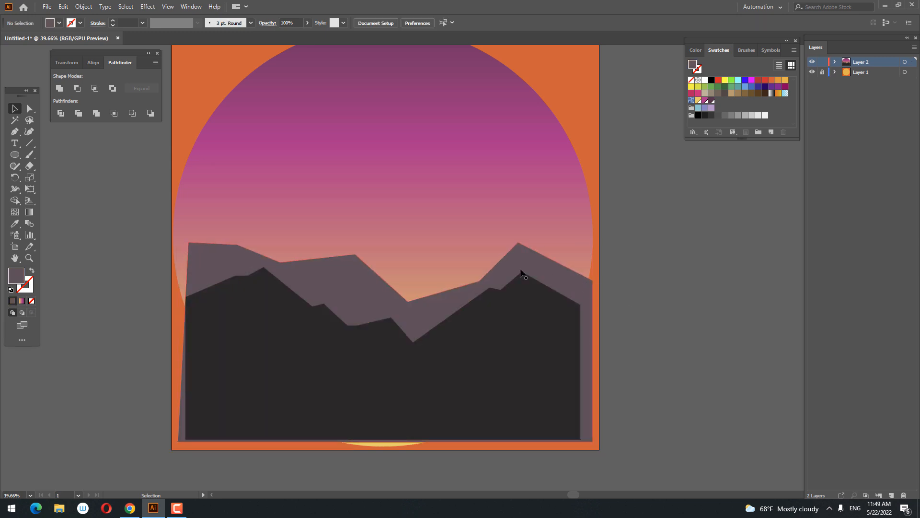
# Draw a third ridge with the Pen tool, from a tall peak near the sky circle's left edge down across the central valley.
pyautogui.press('z')
pyautogui.click(348, 271)
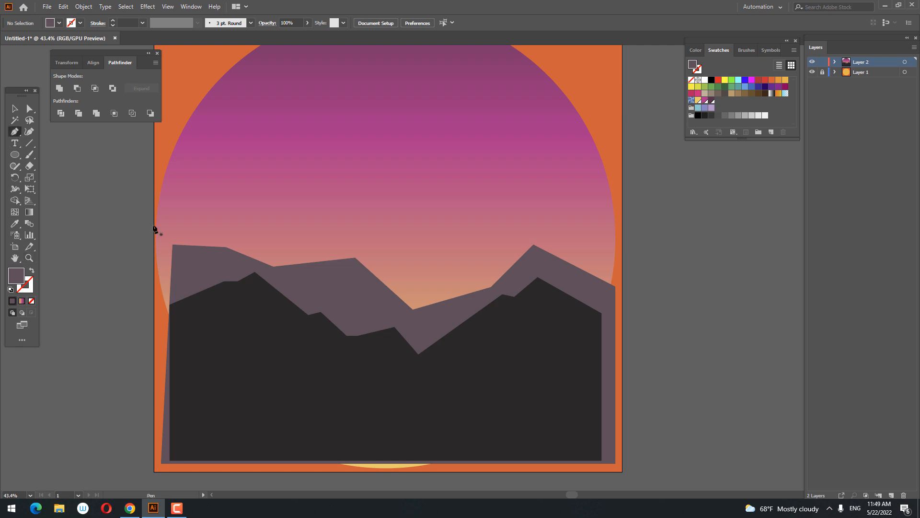
pyautogui.click(154, 311)
pyautogui.click(213, 162)
pyautogui.moveTo(249, 223); pyautogui.dragTo(257, 225)
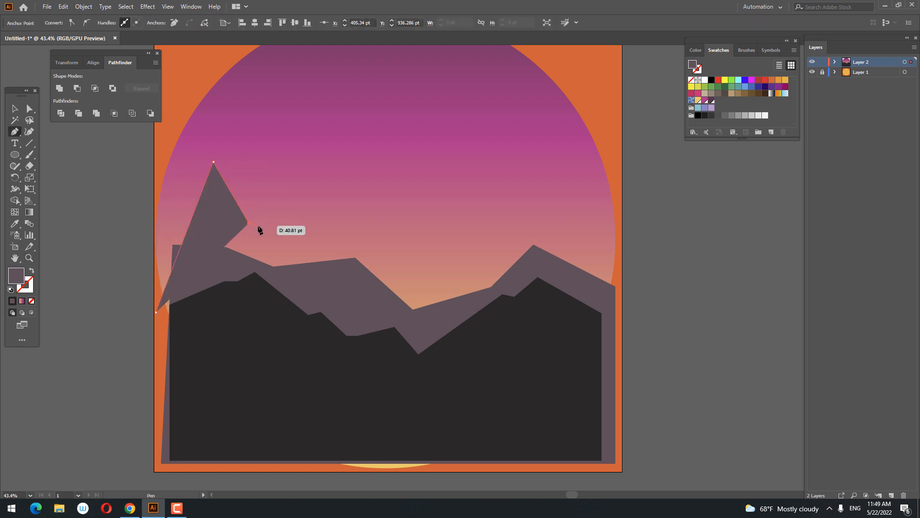
pyautogui.click(314, 283)
pyautogui.click(396, 279)
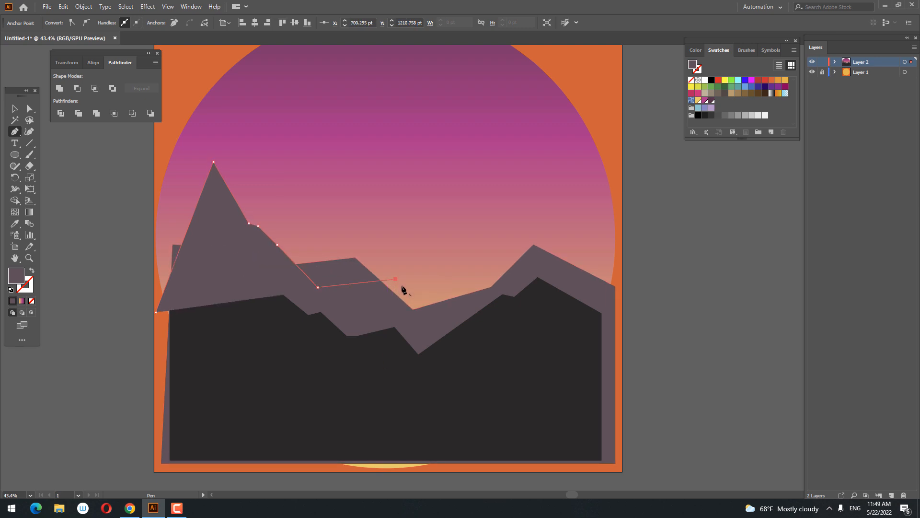
pyautogui.click(431, 304)
pyautogui.click(494, 272)
pyautogui.click(544, 274)
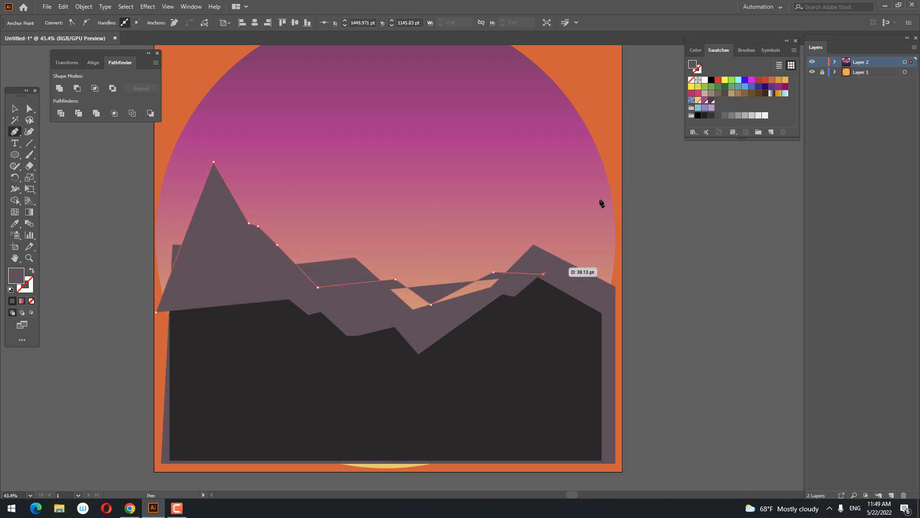
# Extend the third ridge over a tall right-hand peak and close it beyond the artboard as a shape about 2490 by 1522 pt.
pyautogui.click(606, 181)
pyautogui.click(737, 354)
pyautogui.scroll(-2, 698, 440)
pyautogui.click(698, 419)
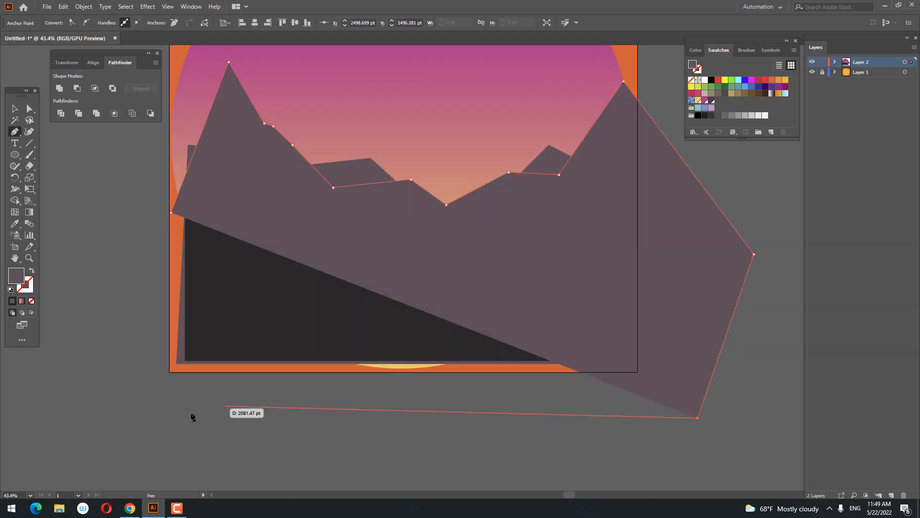
pyautogui.click(180, 413)
pyautogui.click(171, 212)
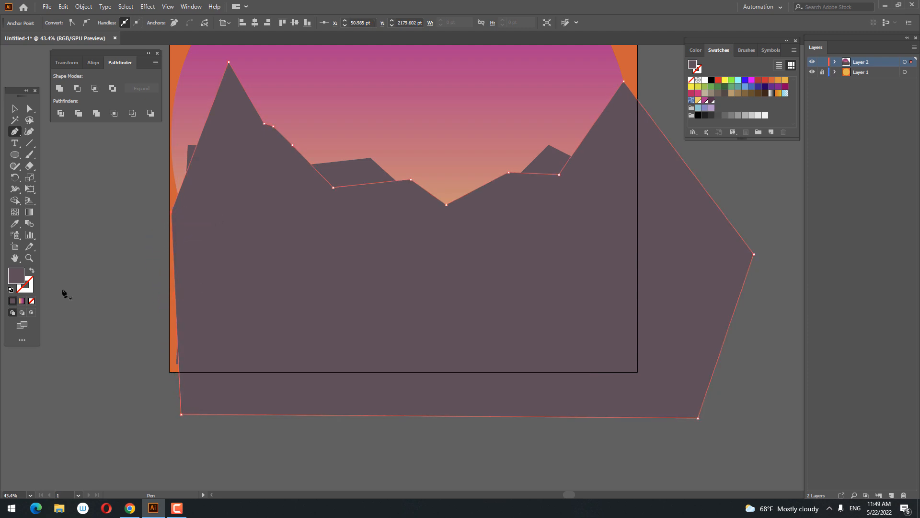
# Set the new mountain shape's fill to the lighter greyish purple 967788.
pyautogui.doubleClick(16, 275)
pyautogui.click(105, 367)
pyautogui.click(105, 373)
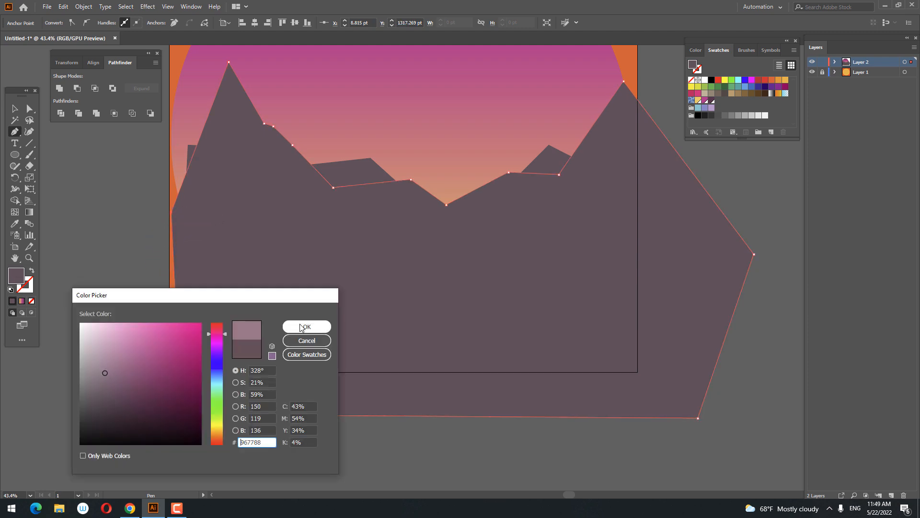
pyautogui.click(317, 339)
# Send the new mountain, the middle mountain and the gradient circle together to the back, behind the dark front mountains.
pyautogui.click(22, 107)
pyautogui.keyDown('shift'); pyautogui.click(377, 128); pyautogui.keyUp('shift')
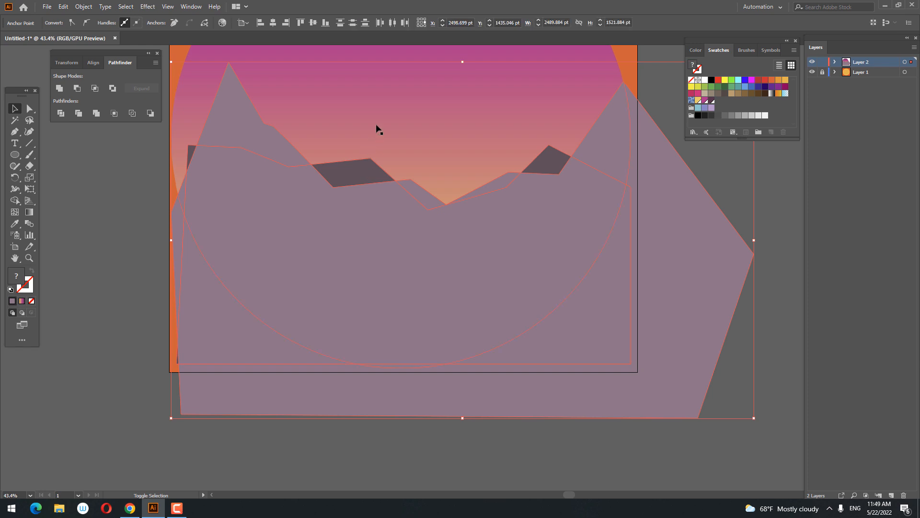
pyautogui.rightClick(623, 150)
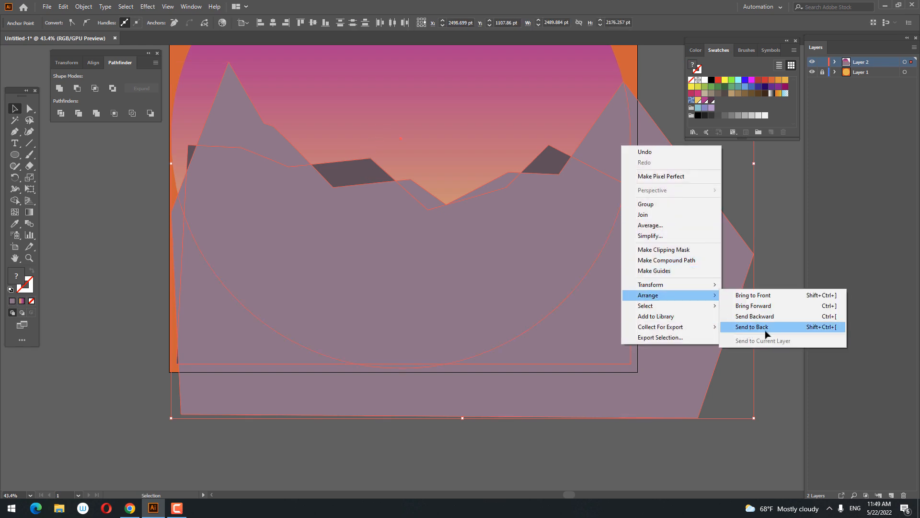
pyautogui.click(740, 325)
pyautogui.moveTo(700, 335); pyautogui.dragTo(613, 436)
pyautogui.click(656, 309)
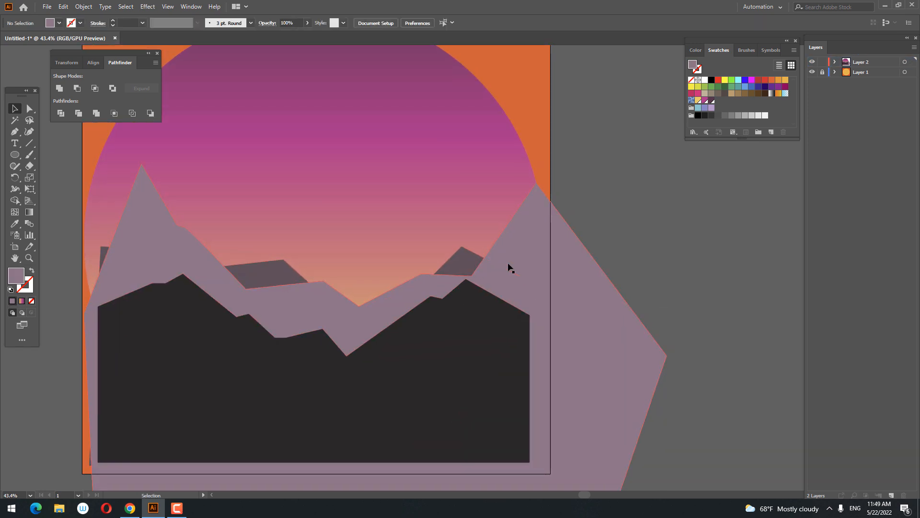
# Send the light purple mountain and the gradient circle to the back, behind the middle mountain, and deselect them.
pyautogui.rightClick(541, 259)
pyautogui.keyDown('shift'); pyautogui.click(477, 222); pyautogui.keyUp('shift')
pyautogui.rightClick(612, 263)
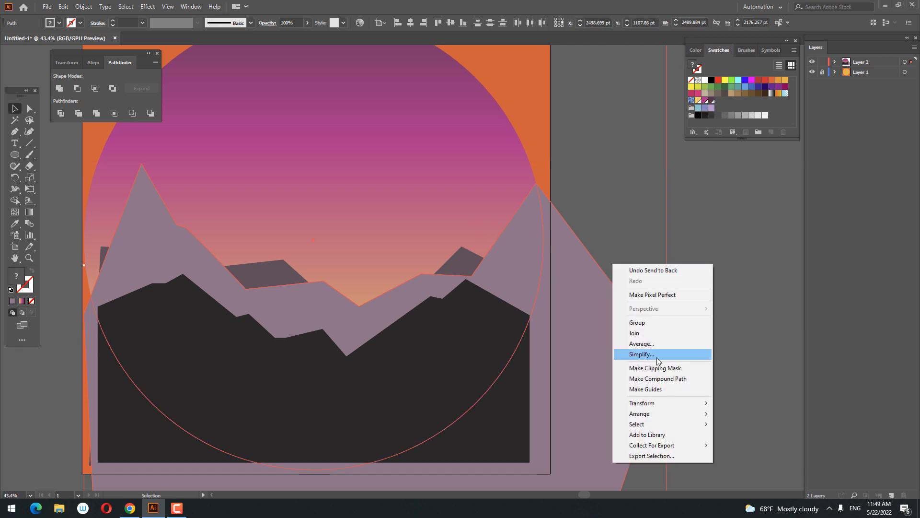
pyautogui.click(753, 443)
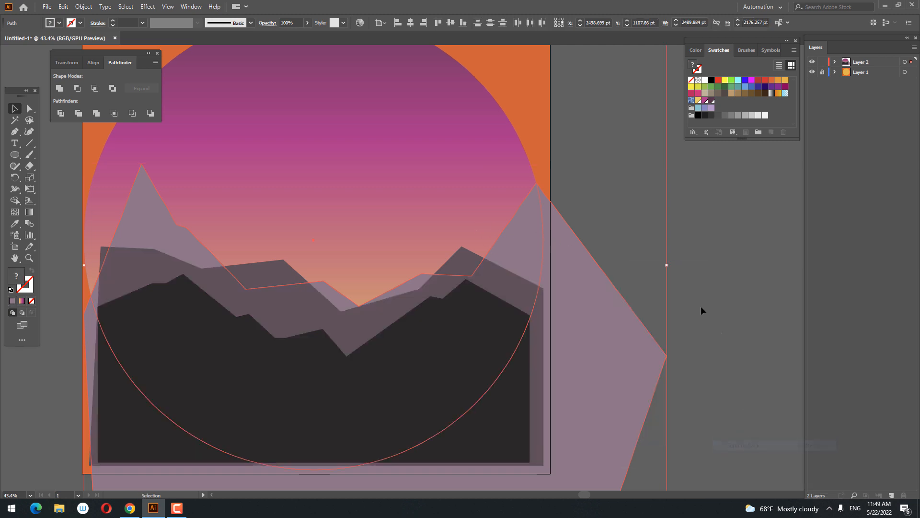
pyautogui.click(701, 306)
pyautogui.moveTo(610, 247); pyautogui.dragTo(668, 275)
pyautogui.moveTo(480, 261); pyautogui.dragTo(492, 255)
# Draw a sun circle about 338 pt in diameter above the valley with the Ellipse tool, and fill it with pale cream.
pyautogui.press('z')
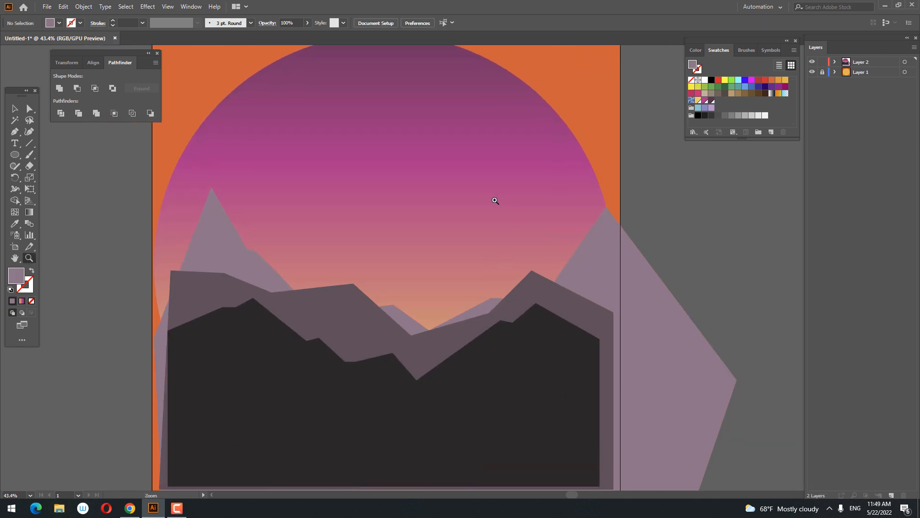
pyautogui.moveTo(495, 202); pyautogui.dragTo(485, 259)
pyautogui.moveTo(312, 261); pyautogui.dragTo(208, 267)
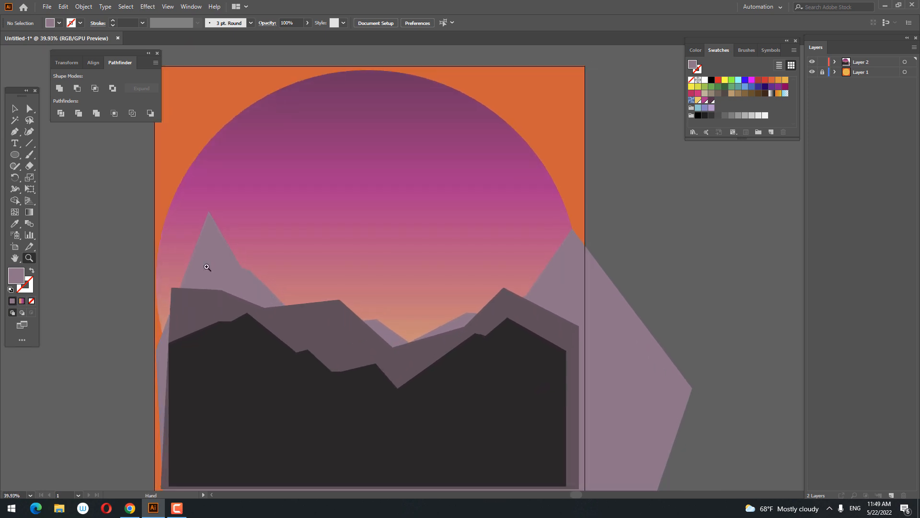
pyautogui.click(14, 156)
pyautogui.moveTo(339, 209)
pyautogui.mouseDown()
pyautogui.moveTo(420, 262)
pyautogui.moveTo(411, 282)
pyautogui.mouseUp()
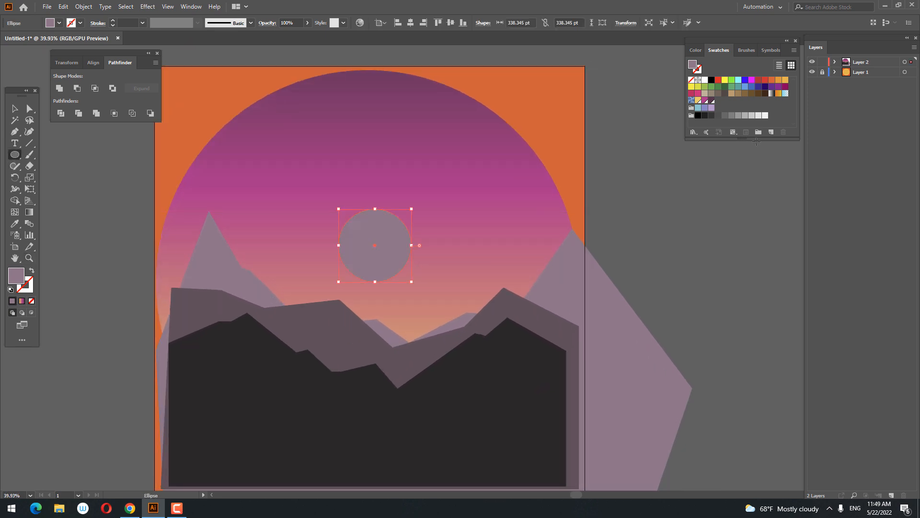
pyautogui.click(785, 80)
pyautogui.doubleClick(16, 276)
pyautogui.moveTo(144, 353); pyautogui.dragTo(103, 325)
pyautogui.click(313, 329)
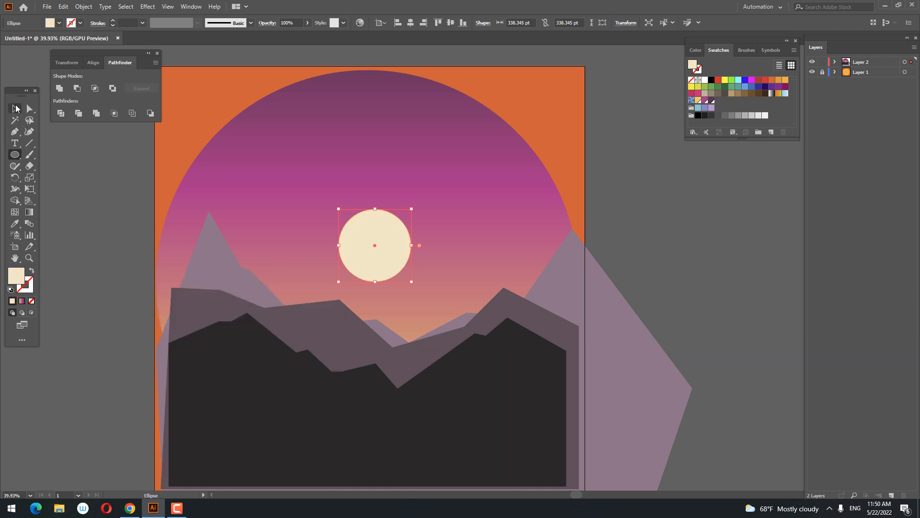
# Move the sun down into the valley, and send it and the gradient circle to the back behind all the mountains.
pyautogui.click(16, 108)
pyautogui.moveTo(391, 259); pyautogui.dragTo(426, 337)
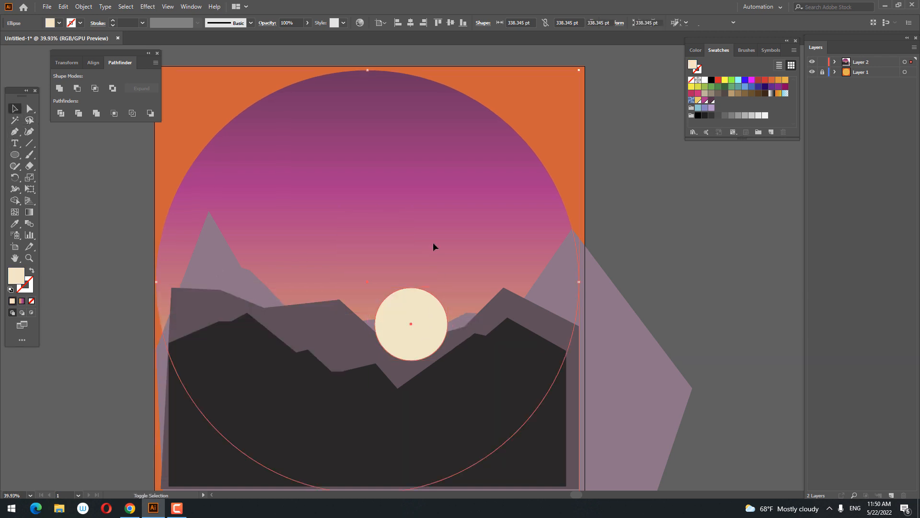
pyautogui.rightClick(428, 316)
pyautogui.moveTo(479, 264)
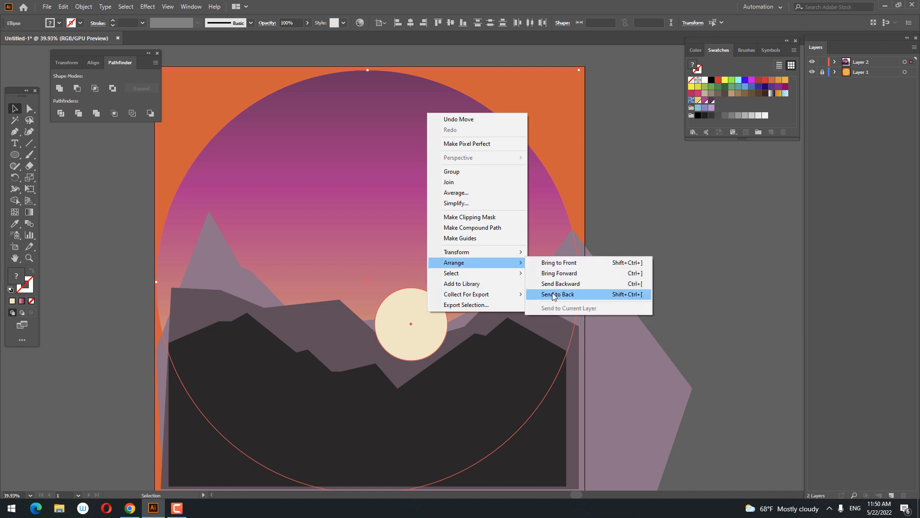
pyautogui.click(554, 294)
pyautogui.click(696, 313)
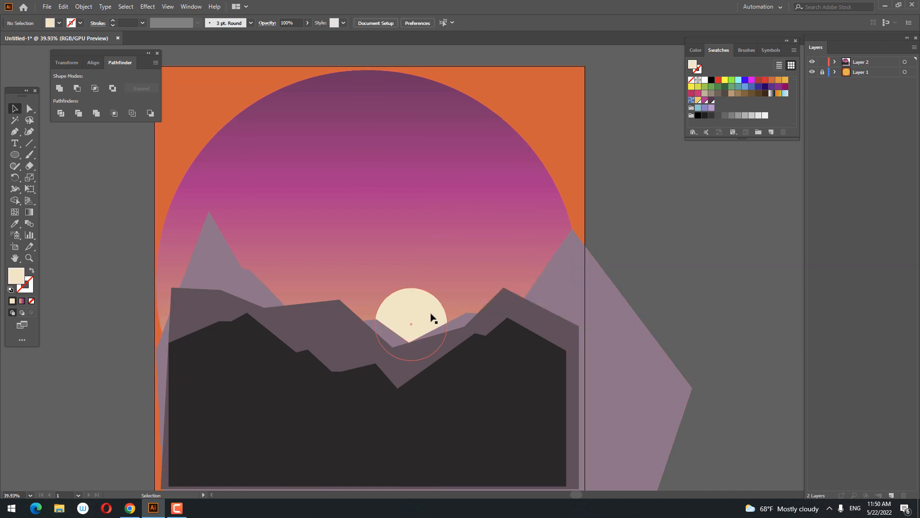
# Save the sun's cream fill as a new global RGB swatch with R=249, G=228, B=199.
pyautogui.click(432, 317)
pyautogui.click(772, 133)
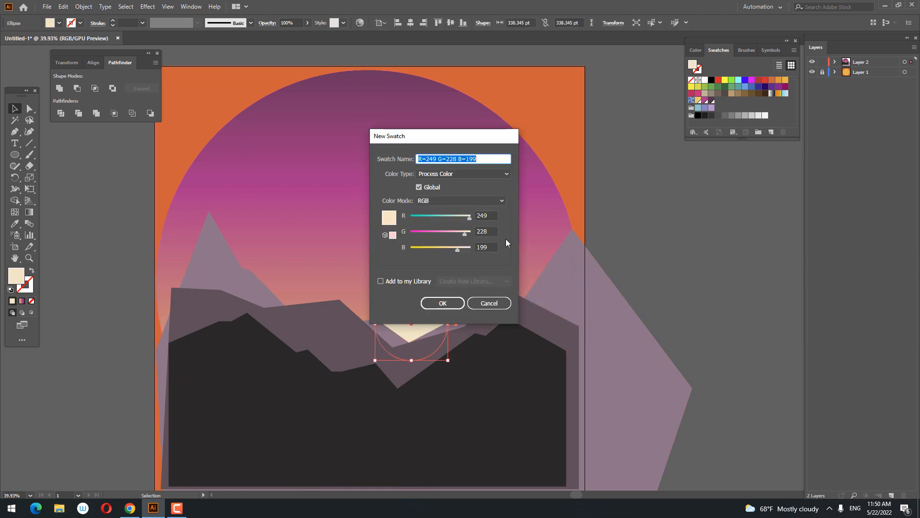
pyautogui.click(442, 303)
# Apply a vertical linear gradient to the sun with the cream swatch as its top stop, and remove the middle stop.
pyautogui.press('g')
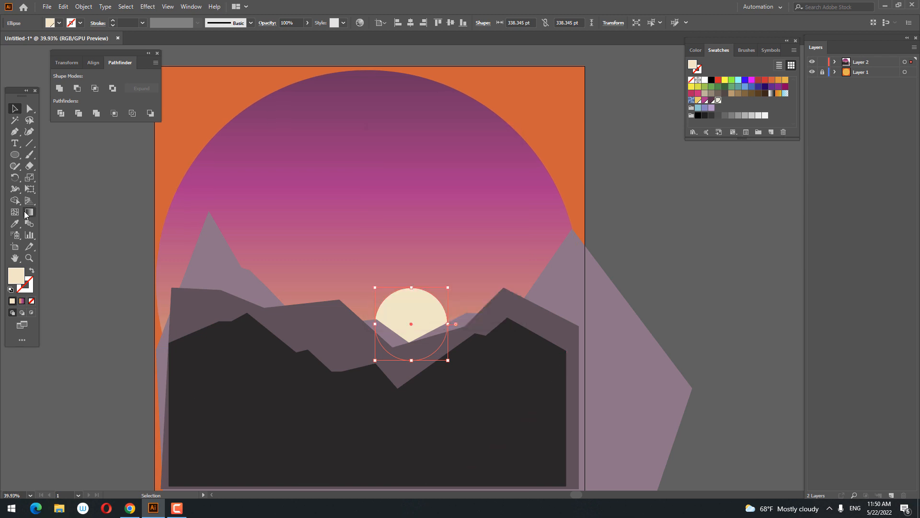
pyautogui.click(432, 312)
pyautogui.moveTo(411, 355); pyautogui.dragTo(411, 292)
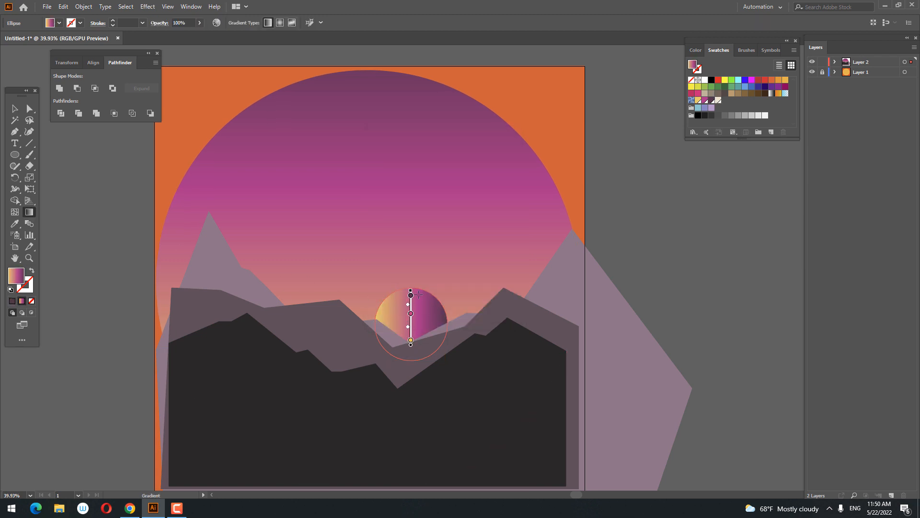
pyautogui.doubleClick(411, 294)
pyautogui.click(365, 338)
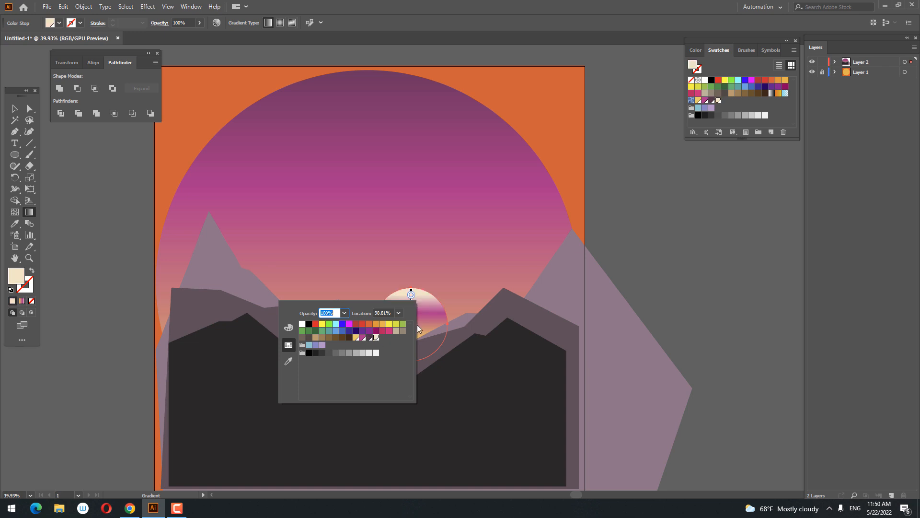
pyautogui.press('Escape')
pyautogui.moveTo(411, 313); pyautogui.dragTo(419, 345)
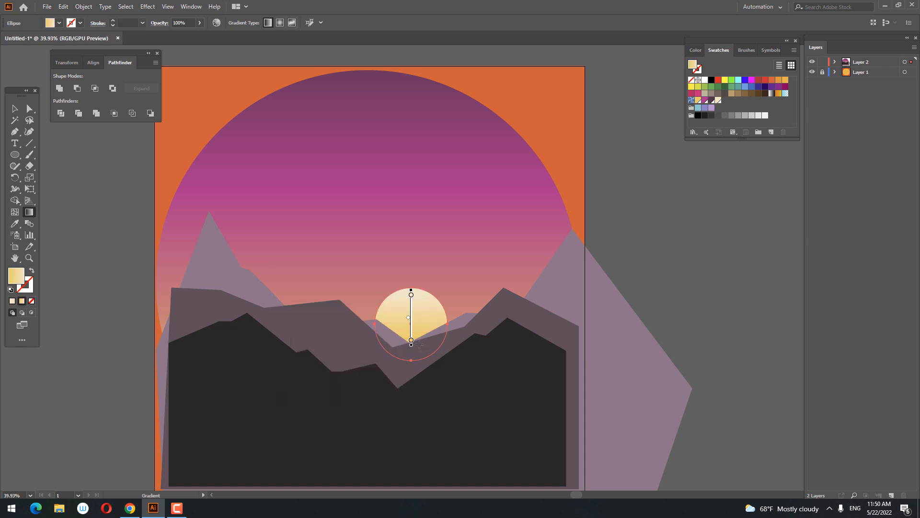
# Set the sun gradient's lower stop to the cream swatch at 10% opacity.
pyautogui.doubleClick(411, 341)
pyautogui.click(375, 383)
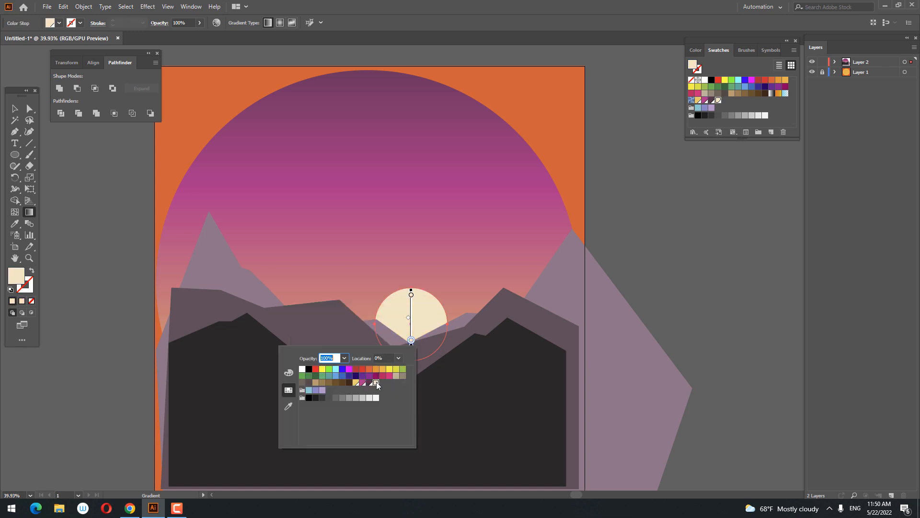
pyautogui.click(344, 358)
pyautogui.click(357, 379)
pyautogui.click(437, 326)
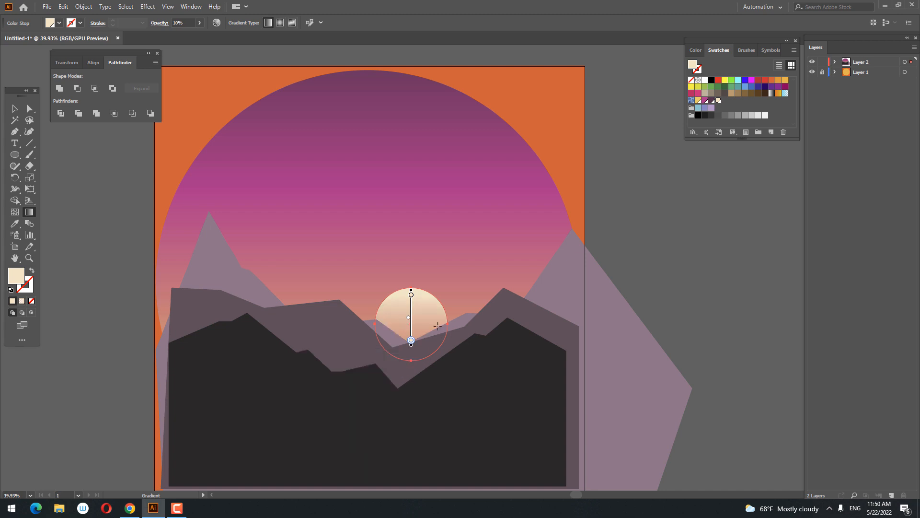
# Stretch the sun's gradient to its lower edge and past its top, and move the sun up above the valley.
pyautogui.moveTo(411, 345); pyautogui.dragTo(411, 359)
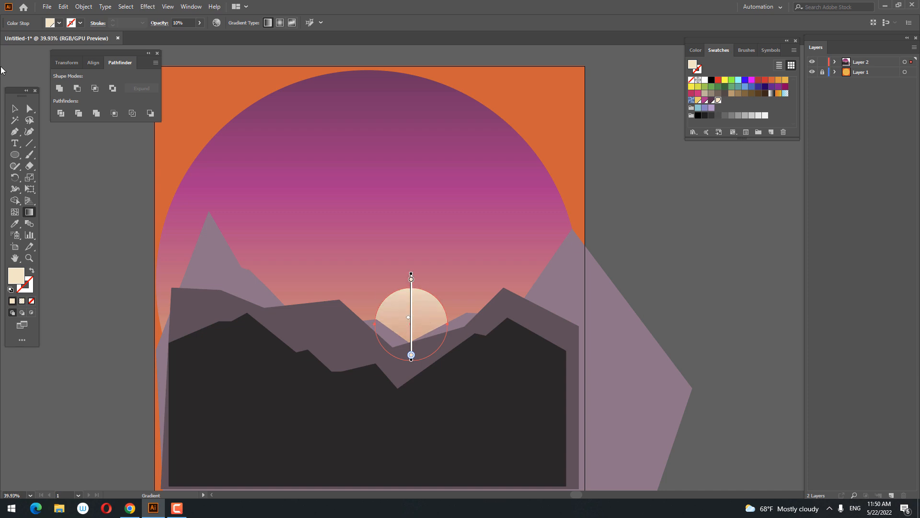
pyautogui.click(14, 109)
pyautogui.click(624, 292)
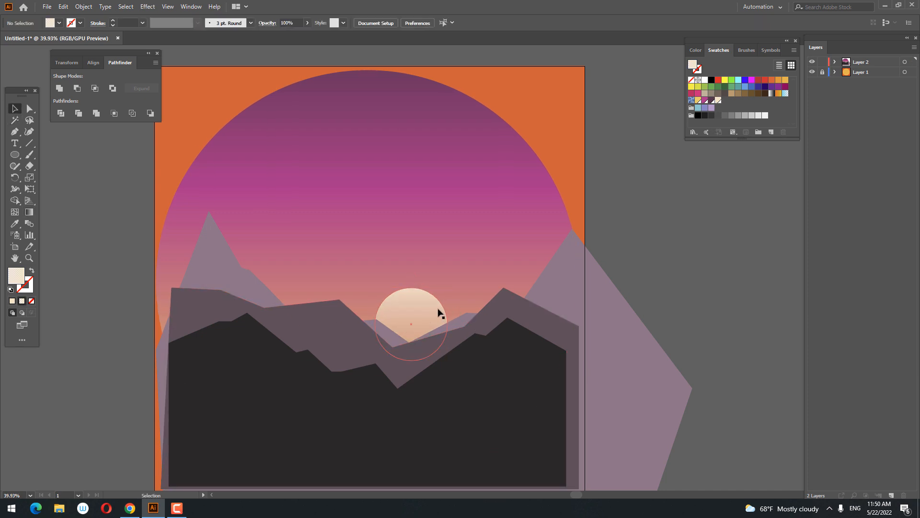
pyautogui.moveTo(438, 310); pyautogui.dragTo(441, 277)
pyautogui.click(659, 283)
pyautogui.moveTo(658, 282); pyautogui.dragTo(712, 244)
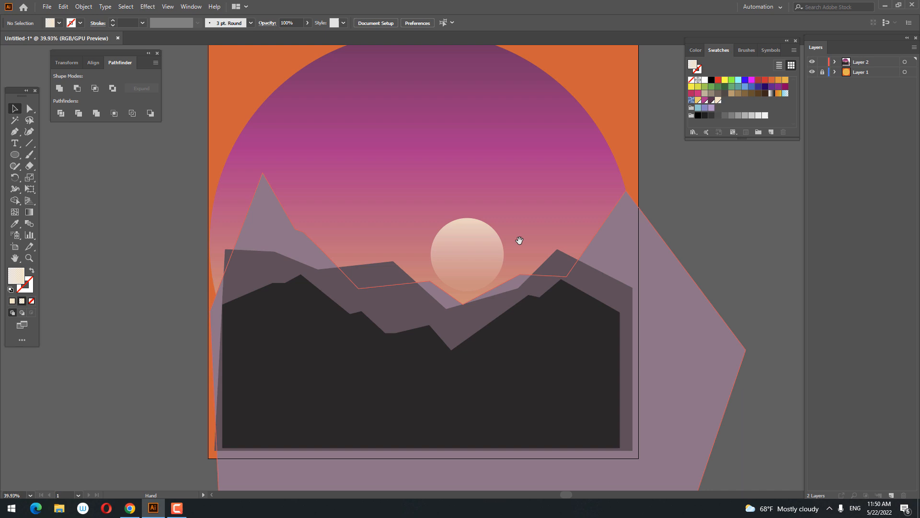
# Extend the sun's gradient farther above its upper edge, and reselect the sun.
pyautogui.click(472, 240)
pyautogui.click(29, 212)
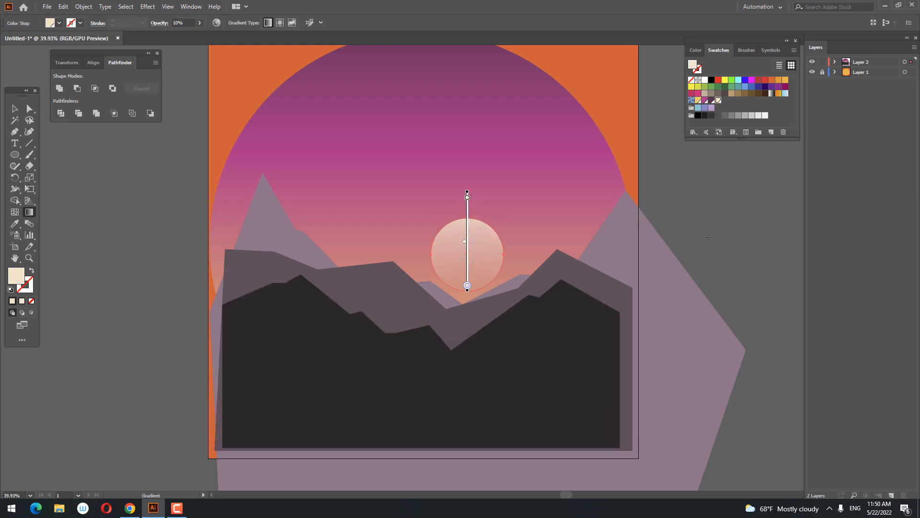
pyautogui.press('z')
pyautogui.moveTo(570, 260)
pyautogui.mouseDown()
pyautogui.moveTo(481, 267)
pyautogui.moveTo(508, 302)
pyautogui.moveTo(537, 315)
pyautogui.mouseUp()
pyautogui.press('v')
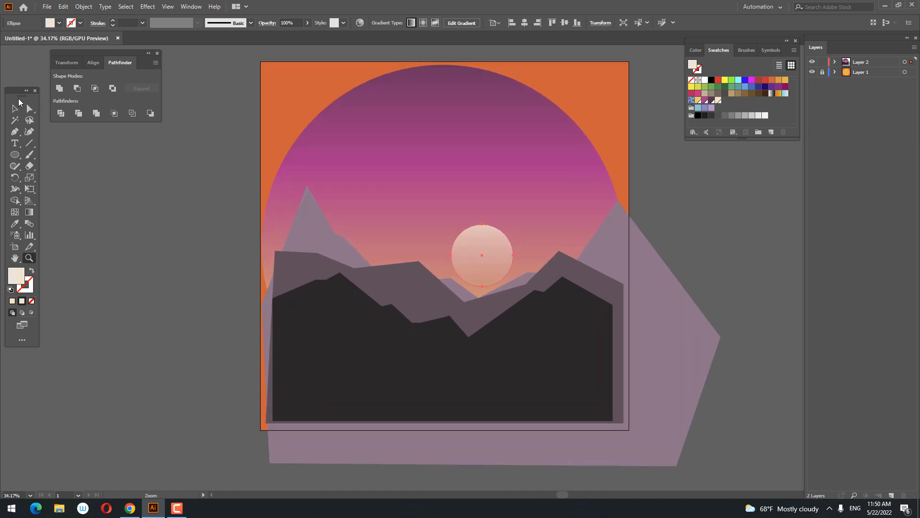
pyautogui.click(507, 261)
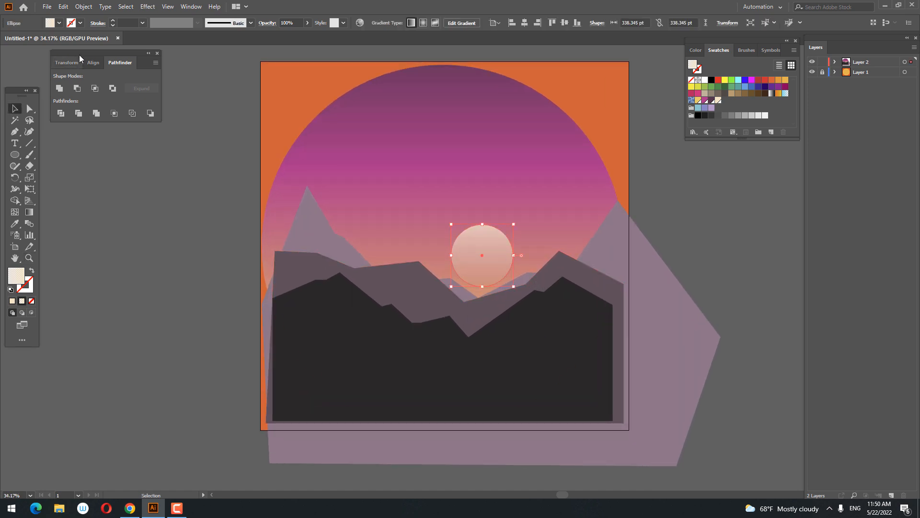
# Copy the sun, paste it in back, and enlarge the copy around the same centre to about 619 pt across.
pyautogui.click(63, 7)
pyautogui.click(87, 53)
pyautogui.click(64, 7)
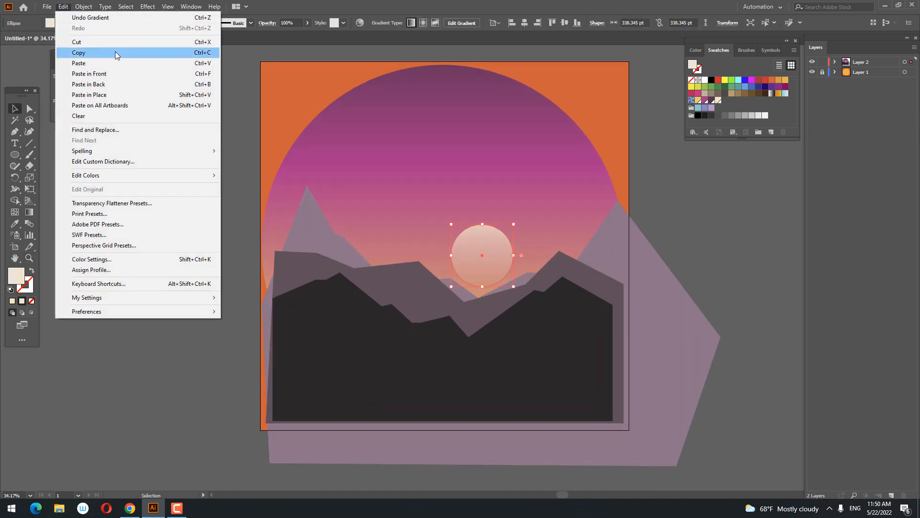
pyautogui.click(142, 85)
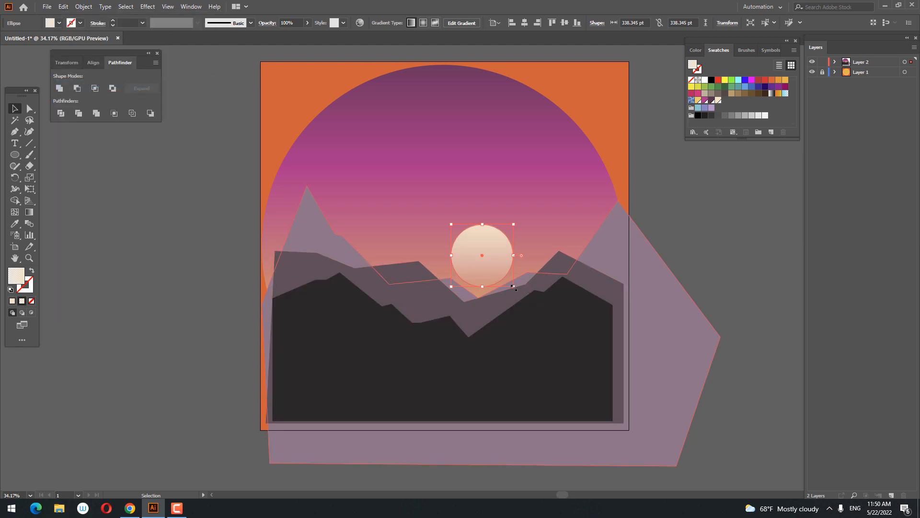
pyautogui.moveTo(514, 286); pyautogui.dragTo(540, 313)
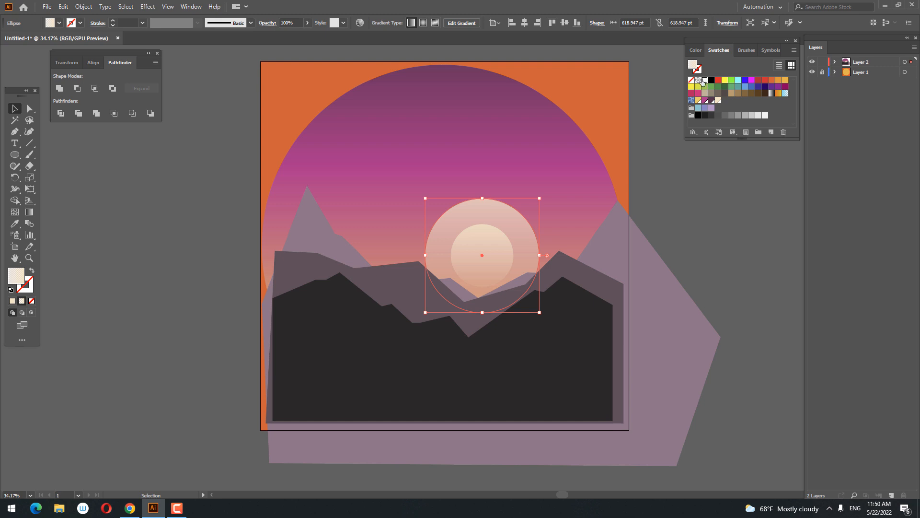
# Fill the enlarged circle with the solid cream swatch and set its opacity to 16%.
pyautogui.click(704, 80)
pyautogui.click(718, 101)
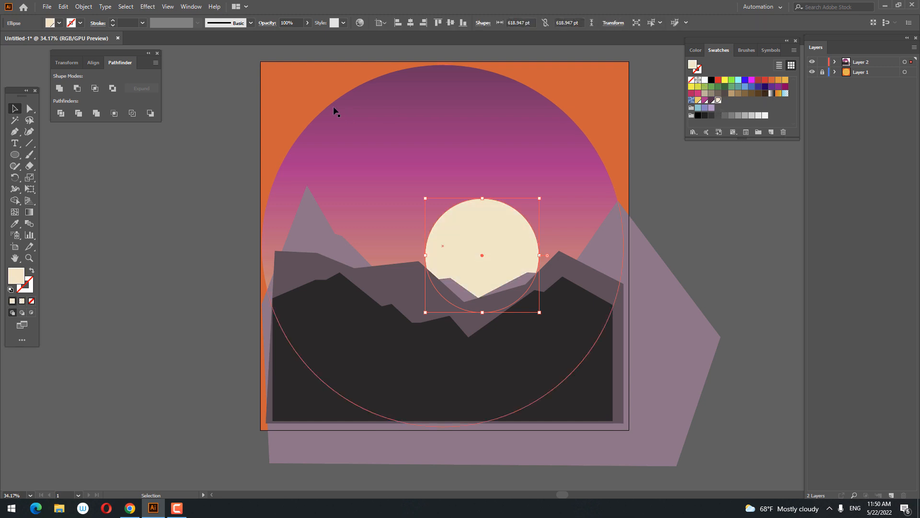
pyautogui.click(307, 23)
pyautogui.moveTo(300, 35); pyautogui.dragTo(275, 40)
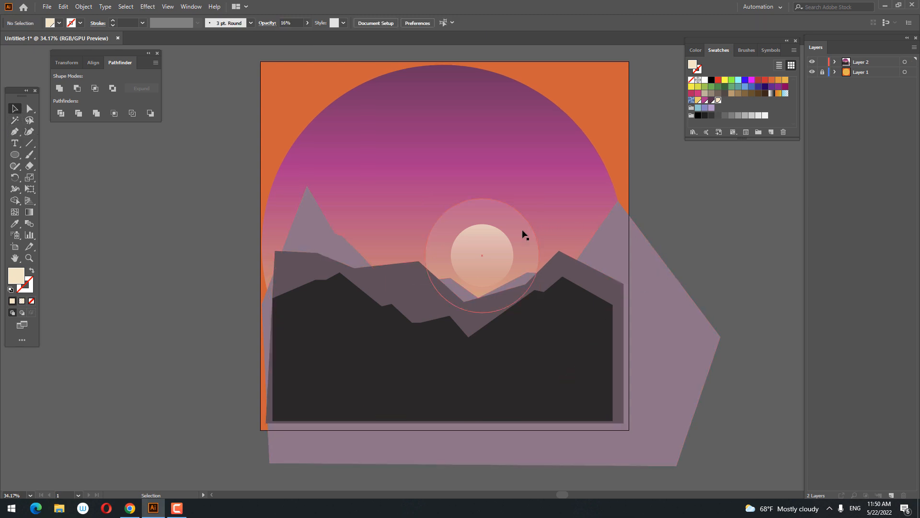
# Copy the translucent glow circle, paste it in back, and enlarge the copy concentrically to about 914 pt across.
pyautogui.click(66, 8)
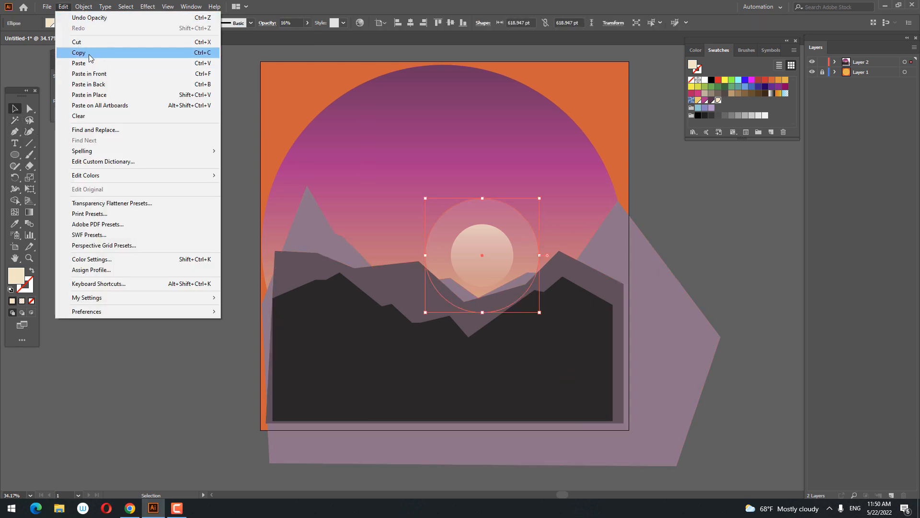
pyautogui.click(91, 52)
pyautogui.click(63, 7)
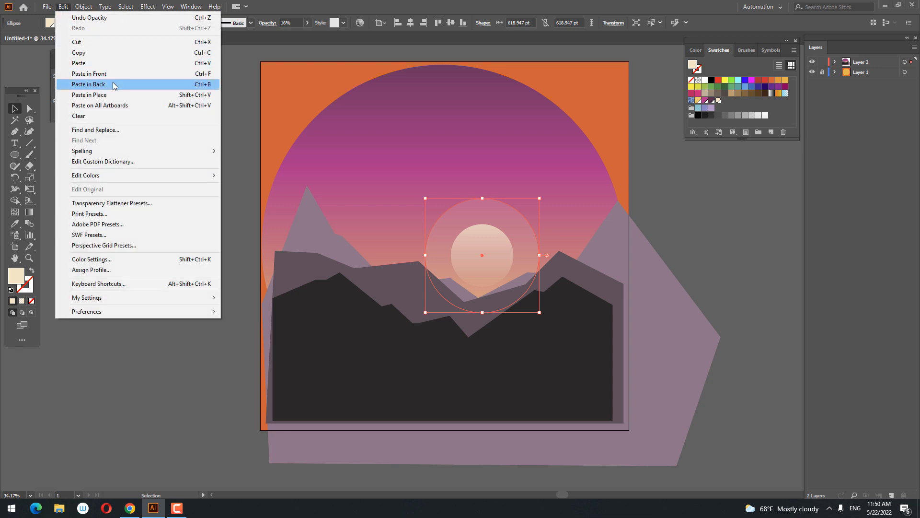
pyautogui.click(116, 86)
pyautogui.moveTo(540, 312); pyautogui.dragTo(566, 341)
# Draw a tall, narrow tapered tree trunk above the dark mountain's peak with the Pen tool, and sample the mountain's dark fill onto it.
pyautogui.press('z')
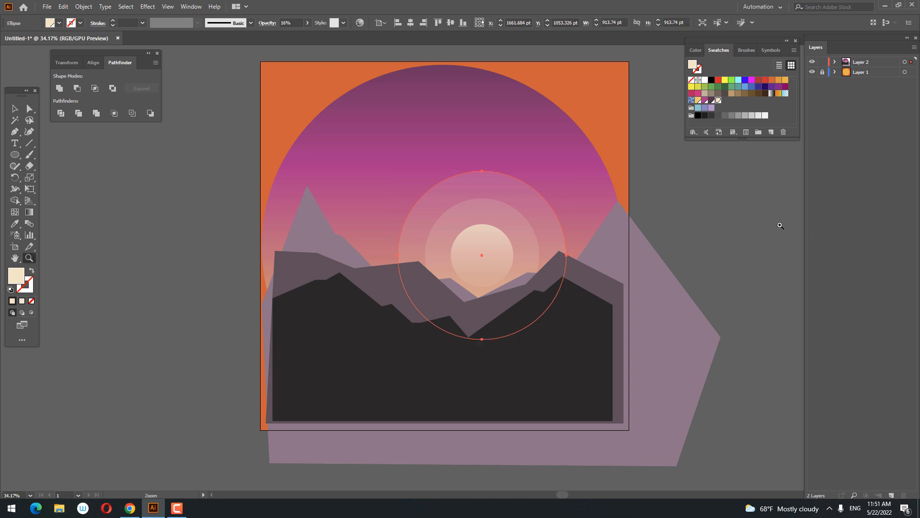
pyautogui.moveTo(781, 225); pyautogui.dragTo(783, 251)
pyautogui.moveTo(437, 284); pyautogui.dragTo(478, 387)
pyautogui.press('z')
pyautogui.click(275, 309)
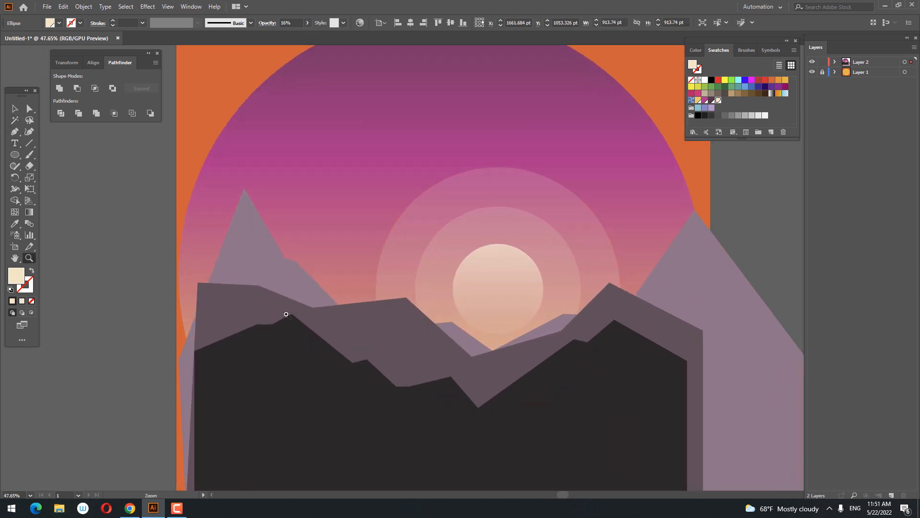
pyautogui.click(233, 380)
pyautogui.hotkey('ctrl', 'z')
pyautogui.click(298, 397)
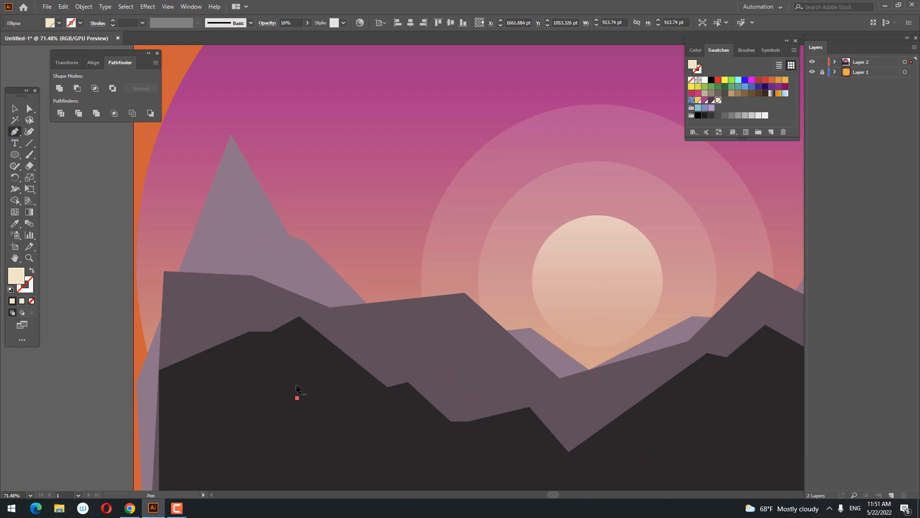
pyautogui.click(301, 159)
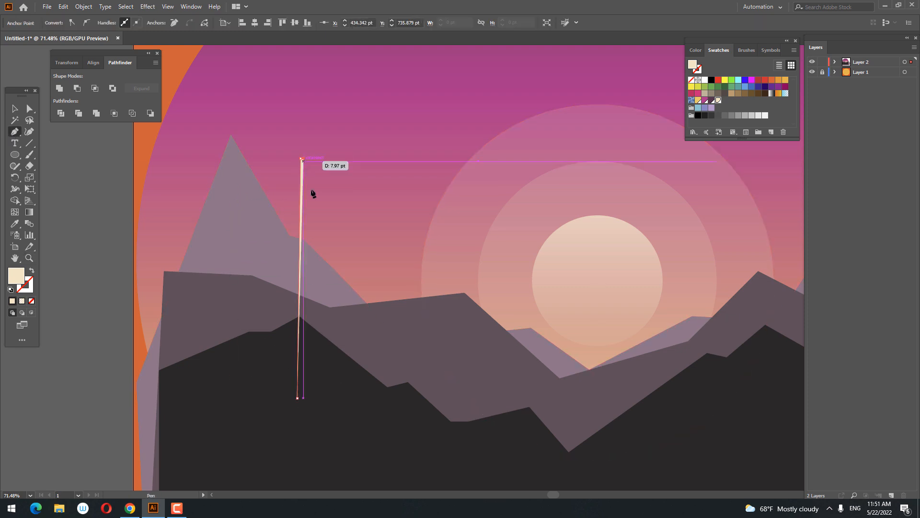
pyautogui.click(311, 398)
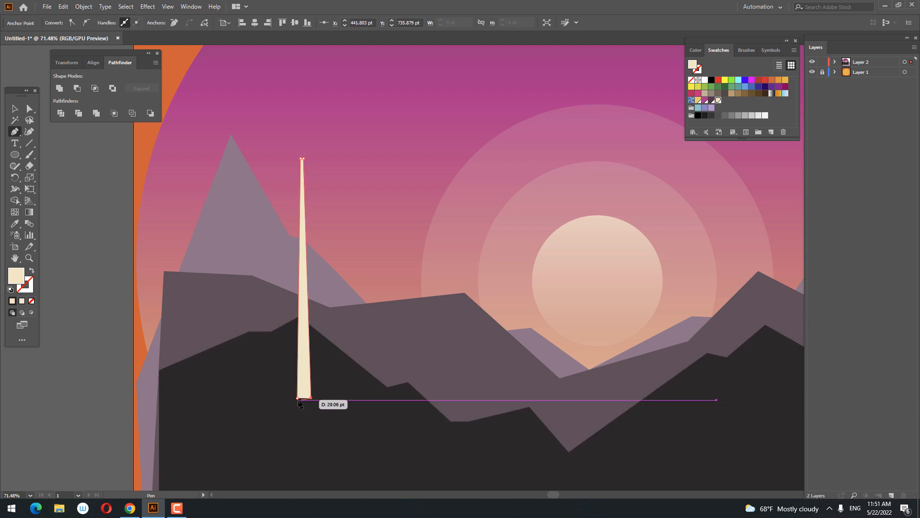
pyautogui.click(297, 397)
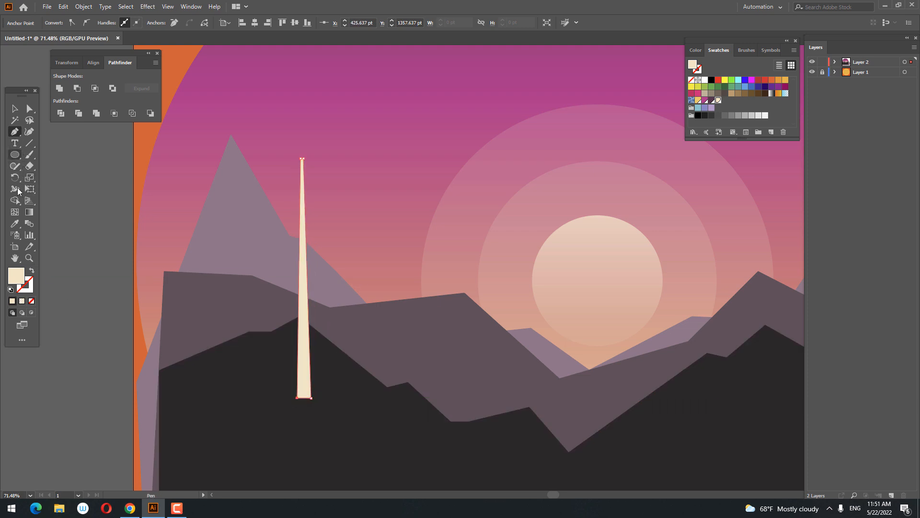
pyautogui.click(14, 227)
pyautogui.click(262, 390)
# Draw the left half of the tree's crown at the trunk top as a closed shape with a curved, drooping branch.
pyautogui.press('z')
pyautogui.moveTo(301, 270); pyautogui.dragTo(358, 281)
pyautogui.moveTo(297, 167); pyautogui.dragTo(328, 360)
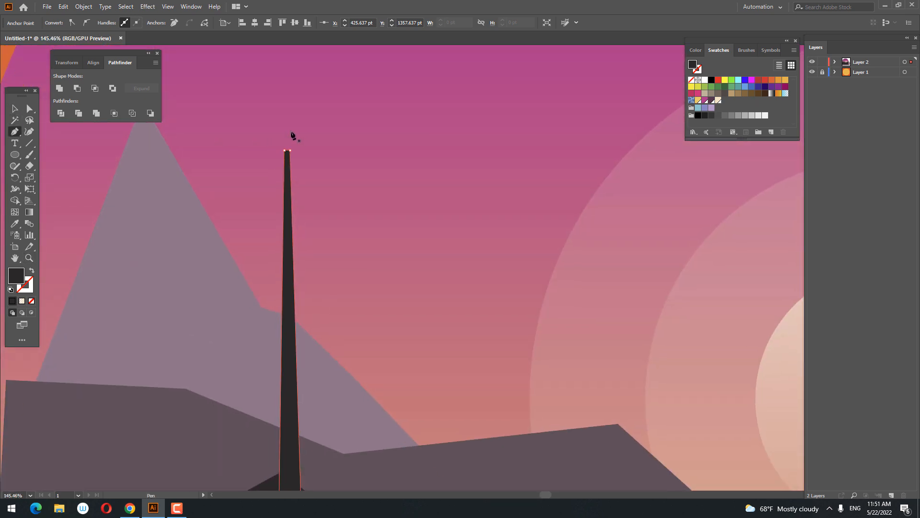
pyautogui.click(286, 131)
pyautogui.moveTo(239, 175); pyautogui.dragTo(285, 179)
pyautogui.click(284, 177)
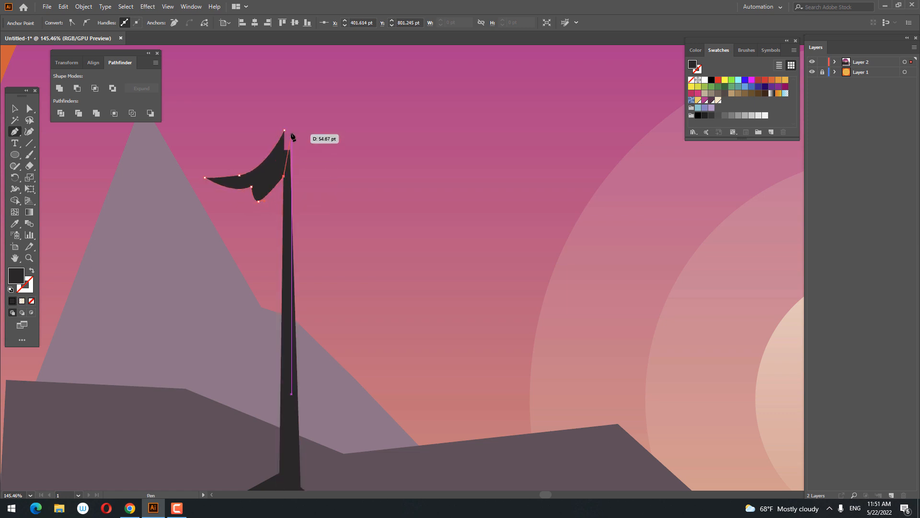
pyautogui.click(284, 130)
# Move the top anchor point of the left crown half over so its tip sits above the trunk's centre.
pyautogui.press('z')
pyautogui.moveTo(291, 129); pyautogui.dragTo(384, 181)
pyautogui.click(32, 110)
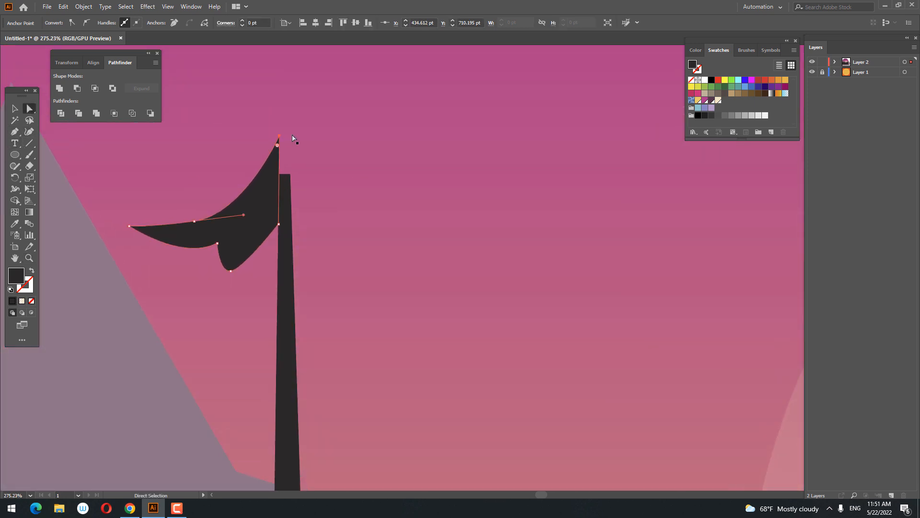
pyautogui.moveTo(281, 137); pyautogui.dragTo(287, 136)
# Draw the right half of the crown from the trunk to the shared tip, with pointed scallops along its lower edge.
pyautogui.click(15, 132)
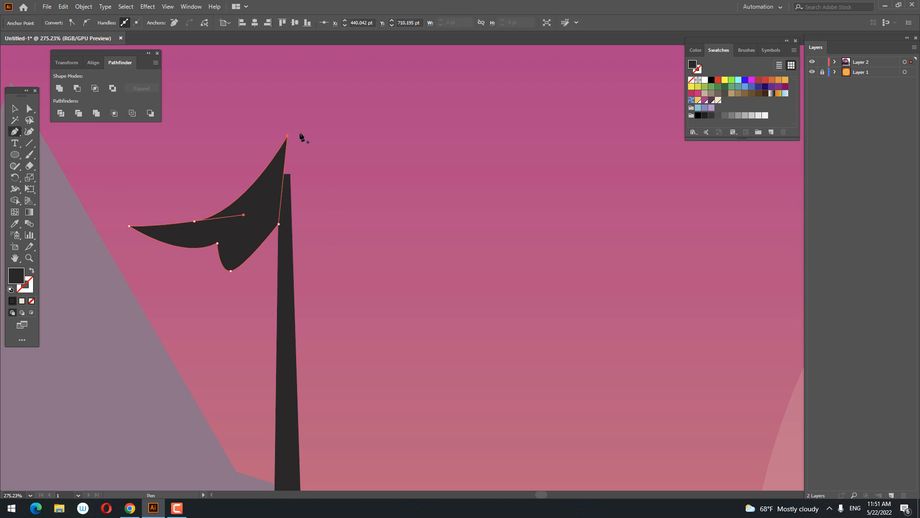
pyautogui.click(288, 223)
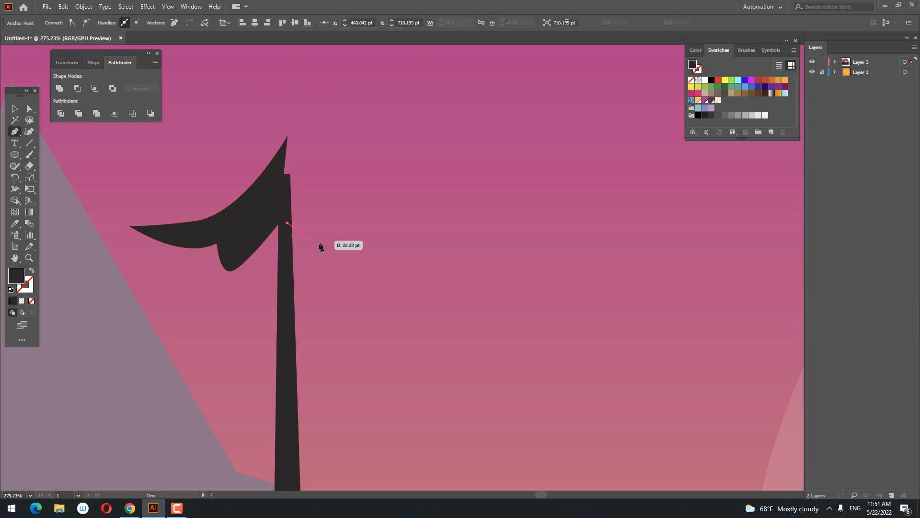
pyautogui.moveTo(325, 246); pyautogui.dragTo(398, 258)
pyautogui.click(334, 232)
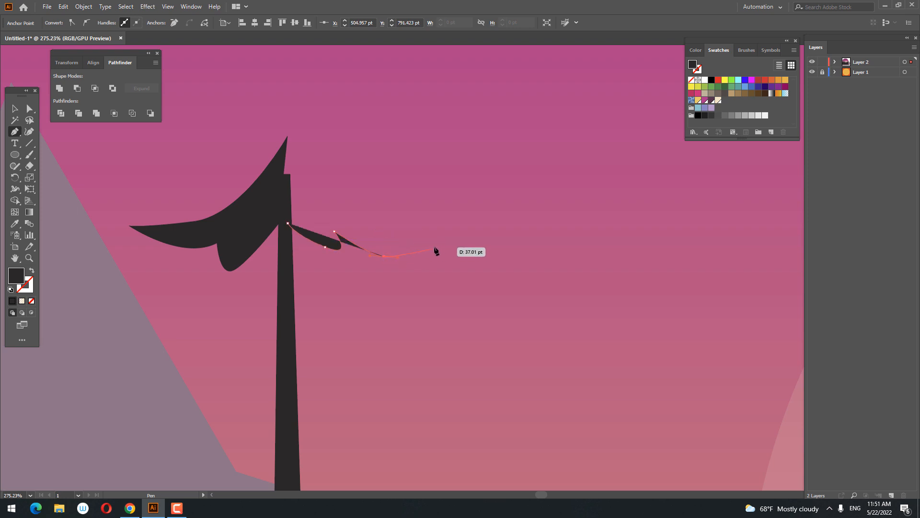
pyautogui.click(375, 234)
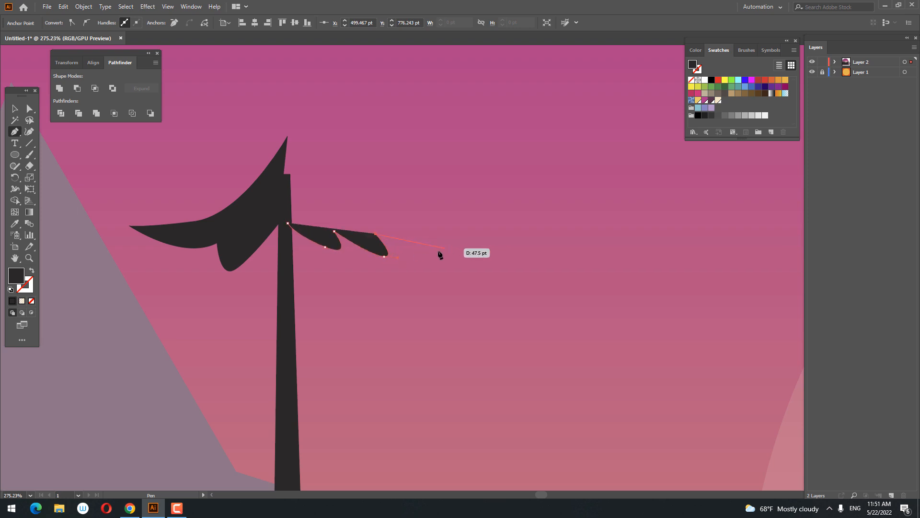
pyautogui.moveTo(442, 250)
pyautogui.mouseDown()
pyautogui.moveTo(463, 249)
pyautogui.moveTo(442, 250)
pyautogui.mouseUp()
pyautogui.moveTo(288, 136); pyautogui.dragTo(288, 120)
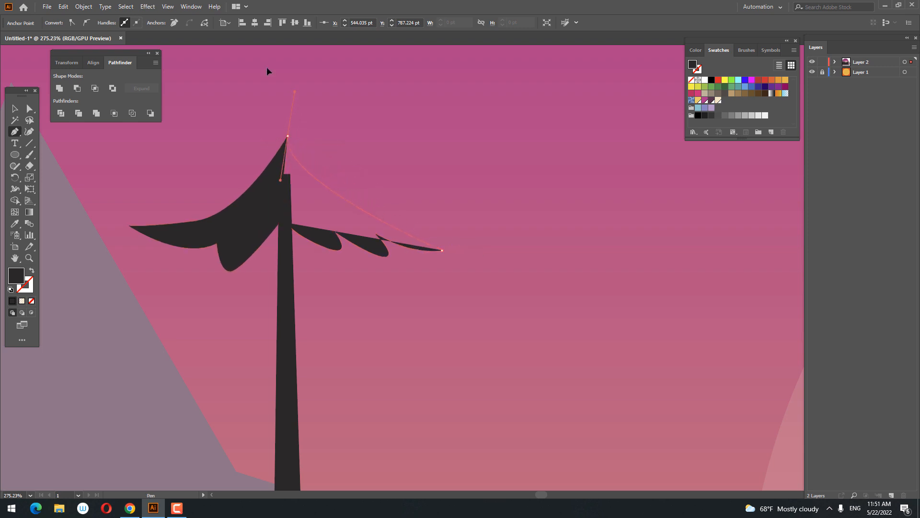
pyautogui.moveTo(267, 67); pyautogui.dragTo(245, 55)
pyautogui.click(288, 136)
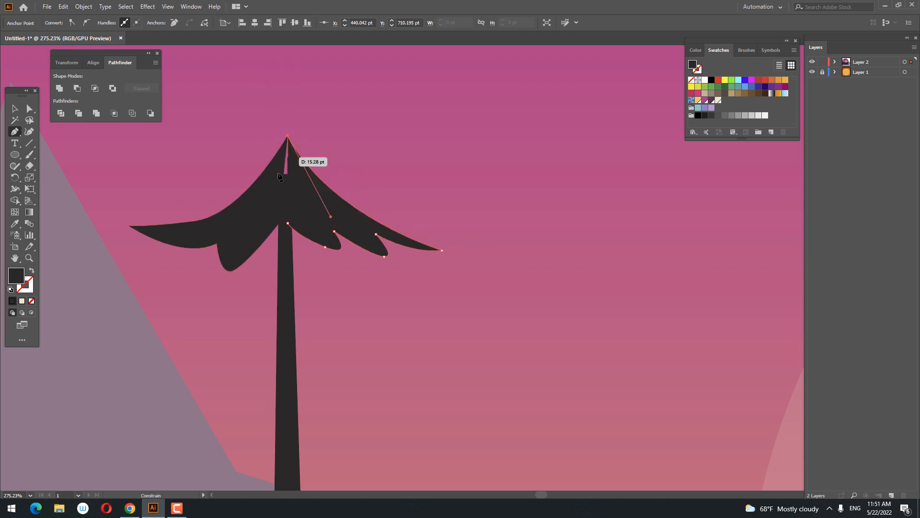
pyautogui.click(280, 202)
pyautogui.click(287, 224)
# Shift the right crown half's inner lower anchor to the trunk's right edge with the Curvature tool.
pyautogui.hotkey('ctrl', 'space')
pyautogui.moveTo(337, 176); pyautogui.dragTo(309, 277)
pyautogui.click(29, 131)
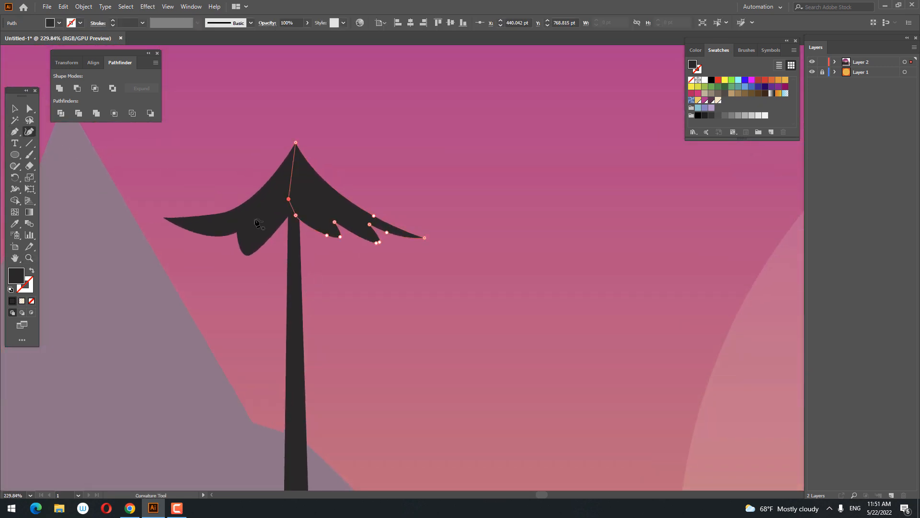
pyautogui.moveTo(296, 215); pyautogui.dragTo(303, 219)
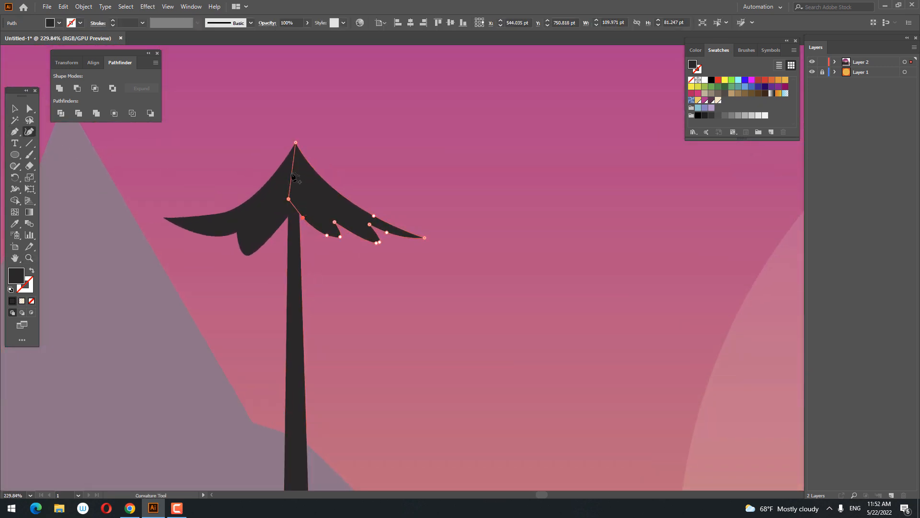
# Reshape the left crown half with the Curvature tool, adding another scallop beside the trunk and extending its inner corner onto the trunk.
pyautogui.click(15, 108)
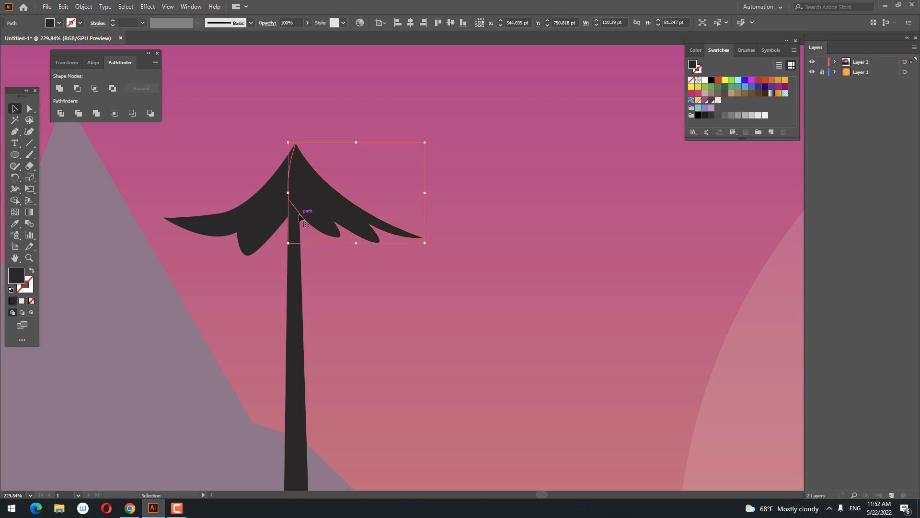
pyautogui.click(35, 130)
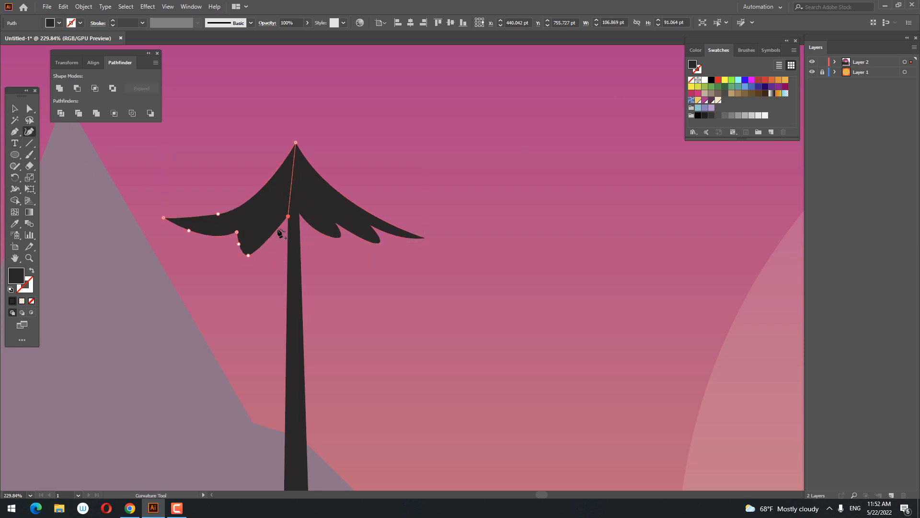
pyautogui.click(282, 243)
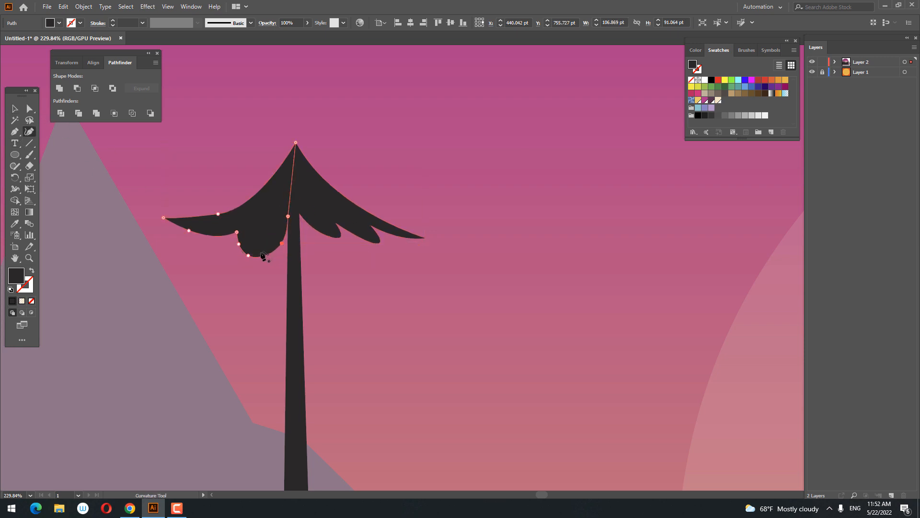
pyautogui.moveTo(275, 240)
pyautogui.mouseDown()
pyautogui.moveTo(282, 245)
pyautogui.moveTo(275, 251)
pyautogui.moveTo(267, 234)
pyautogui.mouseUp()
pyautogui.click(287, 236)
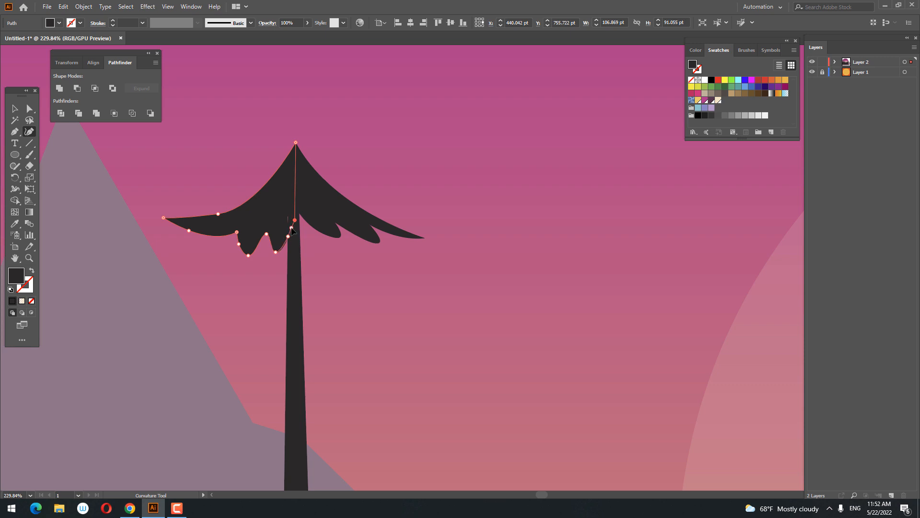
# Draw a second, lower branch extending left from the trunk below the crown, with a scalloped underside.
pyautogui.press('z')
pyautogui.moveTo(308, 237); pyautogui.dragTo(322, 310)
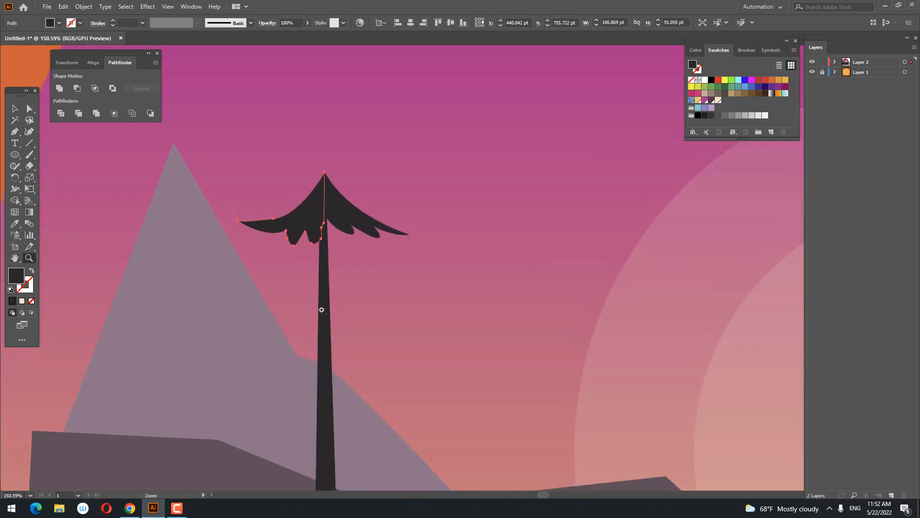
pyautogui.click(325, 251)
pyautogui.moveTo(250, 262); pyautogui.dragTo(263, 263)
pyautogui.moveTo(219, 290); pyautogui.dragTo(309, 294)
pyautogui.click(271, 281)
pyautogui.click(302, 278)
pyautogui.moveTo(324, 251); pyautogui.dragTo(322, 219)
# Reshape the lower left branch with the Curvature tool so it curves up to the trunk and gains another scallop near it.
pyautogui.moveTo(331, 280); pyautogui.dragTo(382, 287)
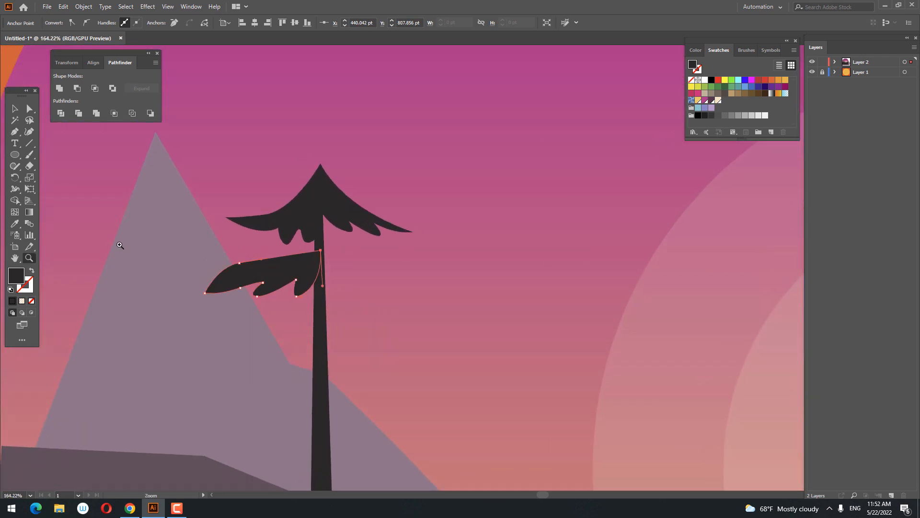
pyautogui.click(29, 132)
pyautogui.moveTo(239, 263); pyautogui.dragTo(244, 268)
pyautogui.click(321, 247)
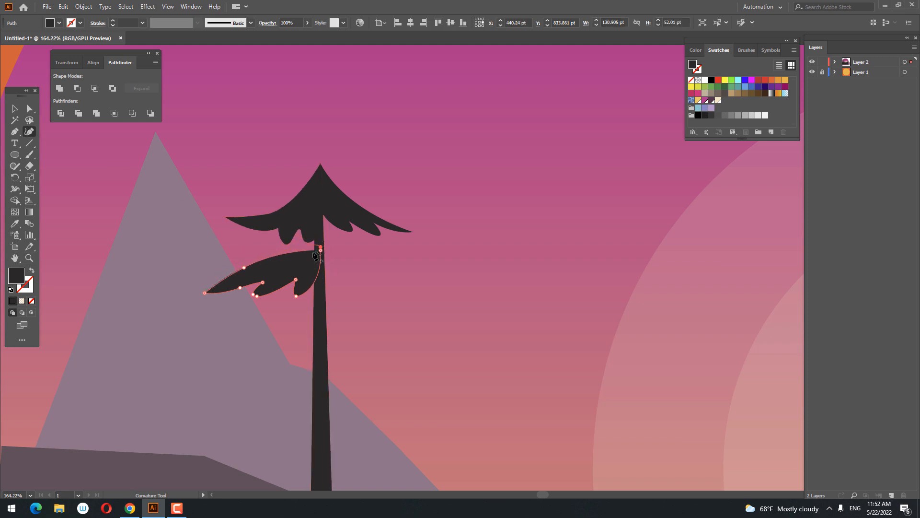
pyautogui.click(319, 279)
pyautogui.click(313, 266)
pyautogui.click(310, 272)
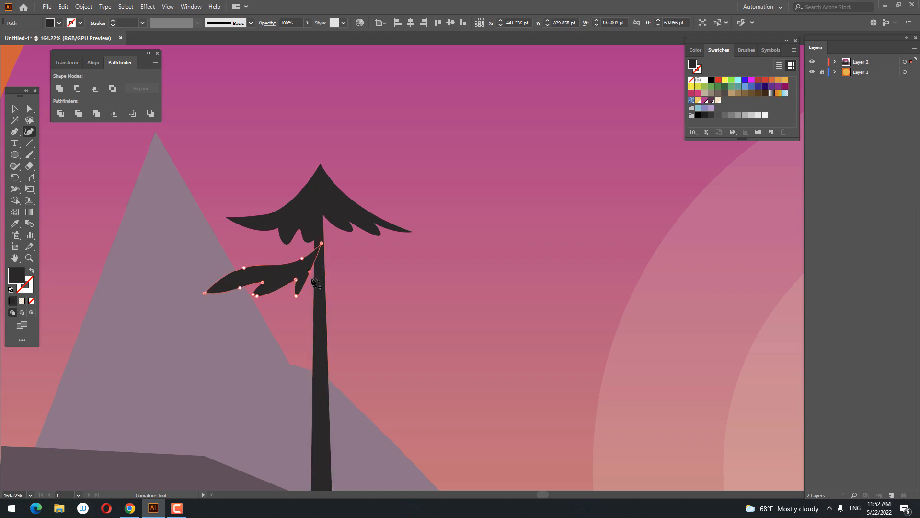
pyautogui.moveTo(315, 281); pyautogui.dragTo(314, 280)
# Copy the lower left branch, paste it in front, and move the copy straight across to the other side of the trunk.
pyautogui.press('z')
pyautogui.moveTo(331, 238); pyautogui.dragTo(280, 345)
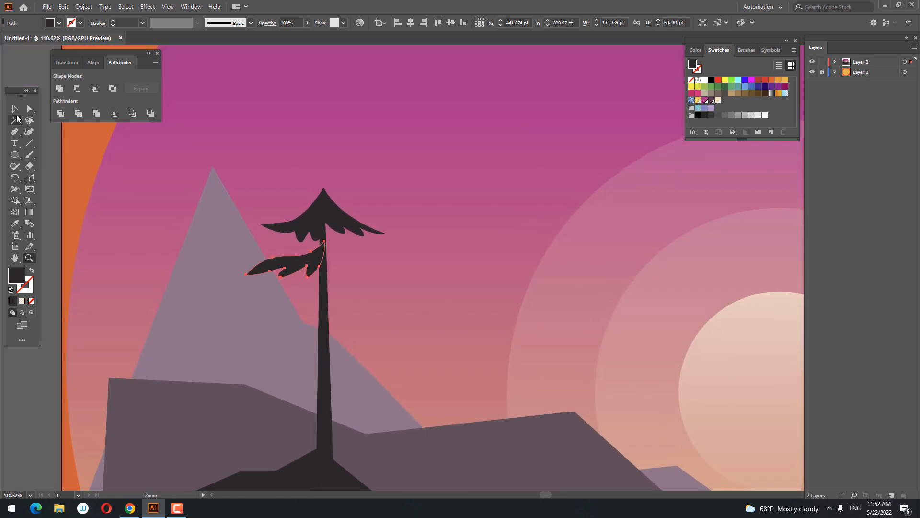
pyautogui.click(63, 6)
pyautogui.click(96, 53)
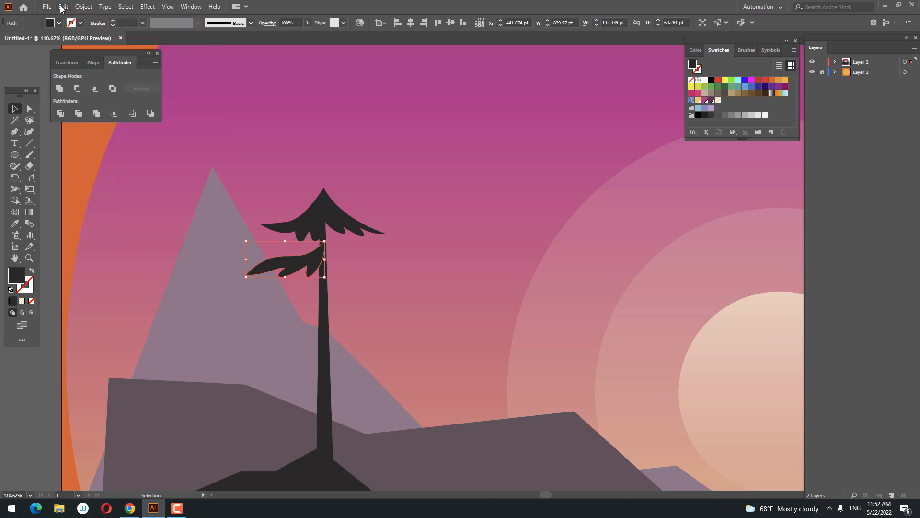
pyautogui.click(63, 6)
pyautogui.click(96, 74)
pyautogui.moveTo(298, 269); pyautogui.dragTo(386, 268)
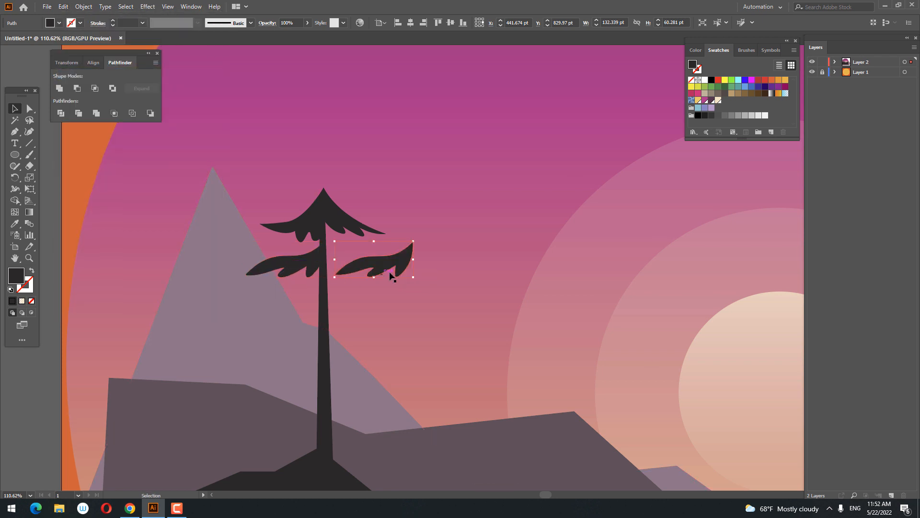
# Mirror the copied branch horizontally and move it against the trunk so it extends right, opposite the original.
pyautogui.rightClick(393, 272)
pyautogui.moveTo(462, 421)
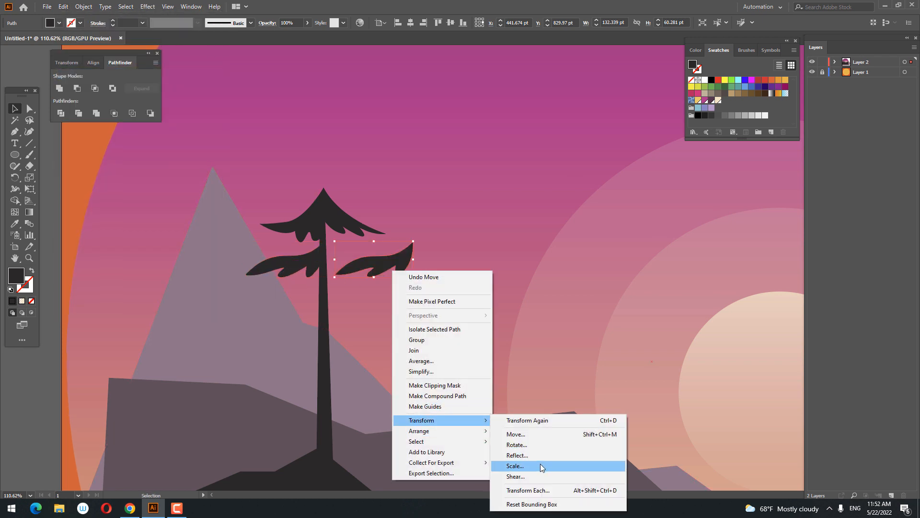
pyautogui.click(540, 464)
pyautogui.click(445, 295)
pyautogui.moveTo(365, 266); pyautogui.dragTo(356, 266)
# Draw a third branch with the Pen tool, extending left from the trunk, about 125 pt wide with a scalloped underside.
pyautogui.press('z')
pyautogui.moveTo(322, 260); pyautogui.dragTo(288, 253)
pyautogui.press('p')
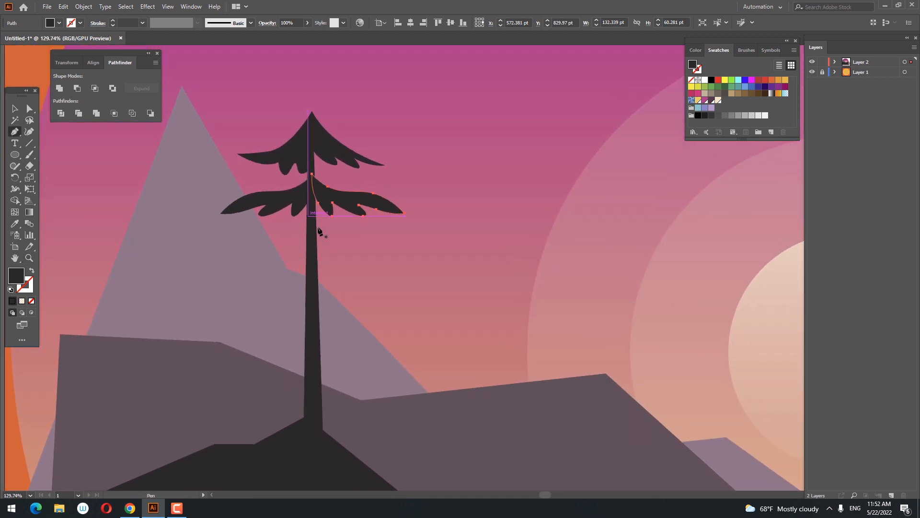
pyautogui.click(312, 220)
pyautogui.click(226, 261)
pyautogui.moveTo(218, 281); pyautogui.dragTo(295, 265)
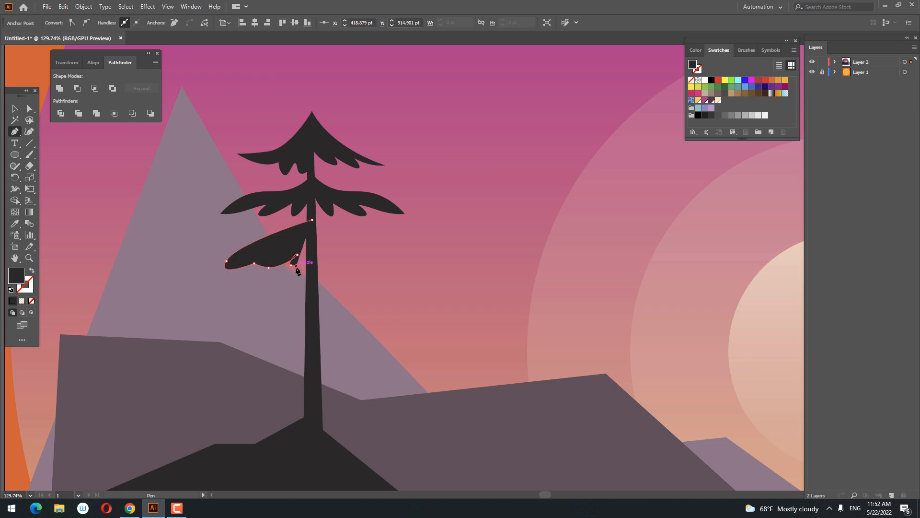
pyautogui.click(312, 254)
# Draw the matching third branch extending right from the trunk, about 107 pt wide, with a drooping tip and one notch underneath.
pyautogui.click(313, 212)
pyautogui.moveTo(328, 245); pyautogui.dragTo(327, 266)
pyautogui.click(386, 280)
pyautogui.click(317, 256)
pyautogui.click(314, 212)
# Reshape the underside of the third left branch with the Curvature tool, forming a rounded lobe beside the trunk and deeper notches.
pyautogui.hotkey('ctrl', 'alt', 'space')
pyautogui.moveTo(316, 220); pyautogui.dragTo(410, 311)
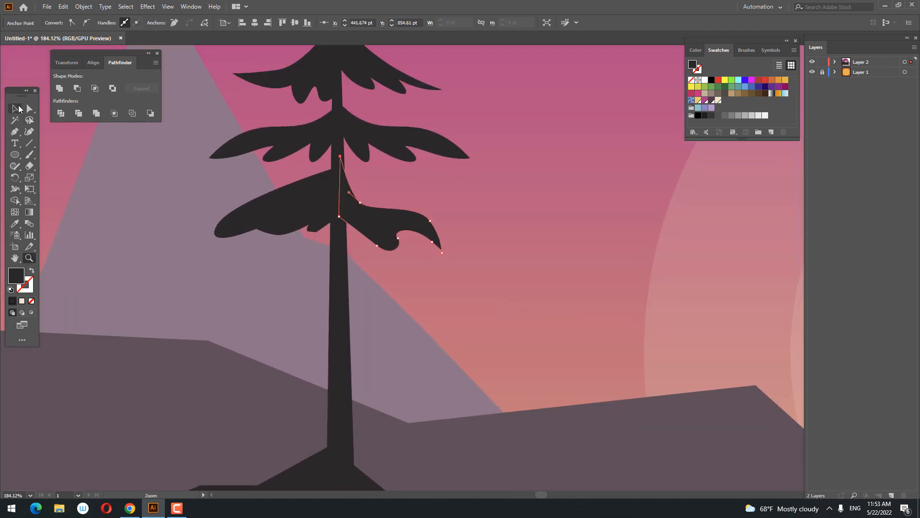
pyautogui.click(18, 110)
pyautogui.click(307, 206)
pyautogui.click(31, 132)
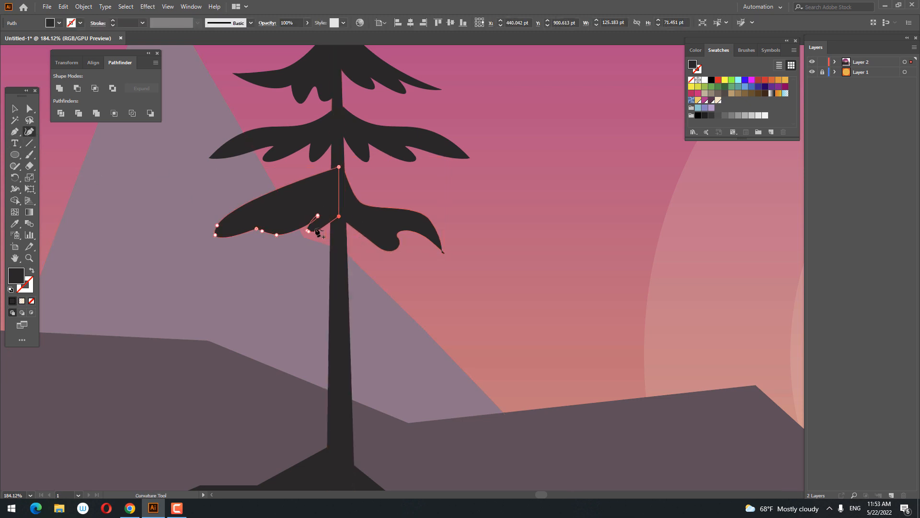
pyautogui.hotkey('ctrl', 'space')
pyautogui.moveTo(321, 208); pyautogui.dragTo(262, 235)
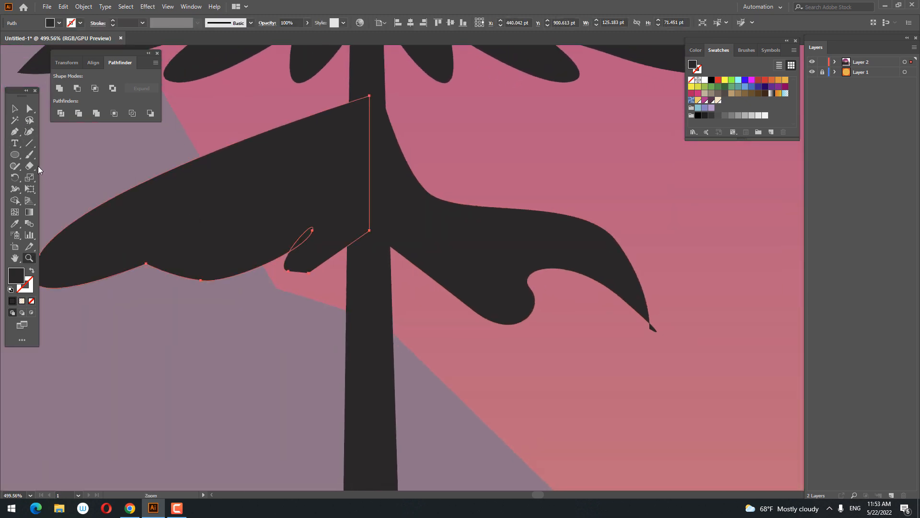
pyautogui.click(30, 132)
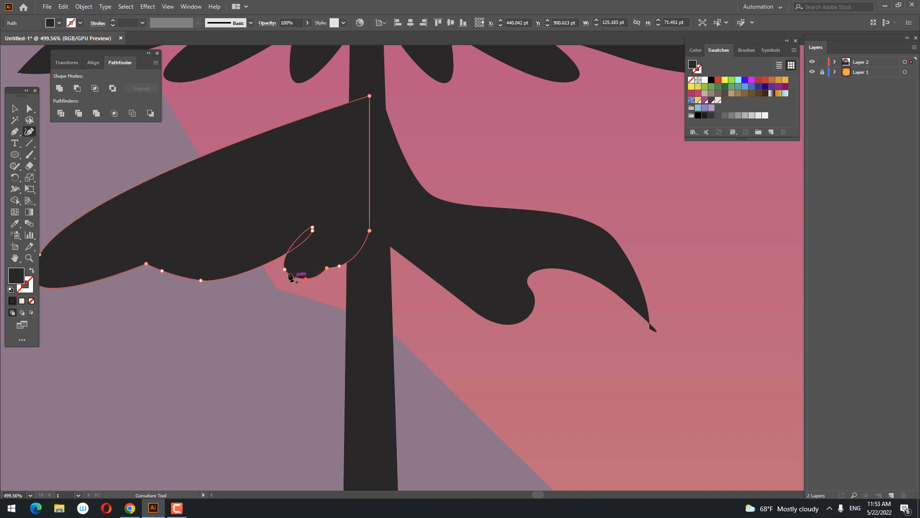
pyautogui.moveTo(299, 270); pyautogui.dragTo(304, 262)
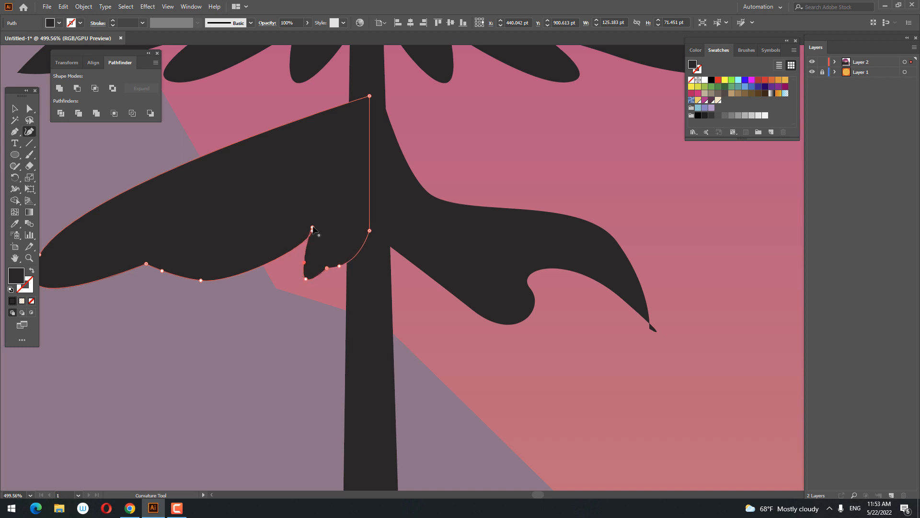
pyautogui.click(321, 232)
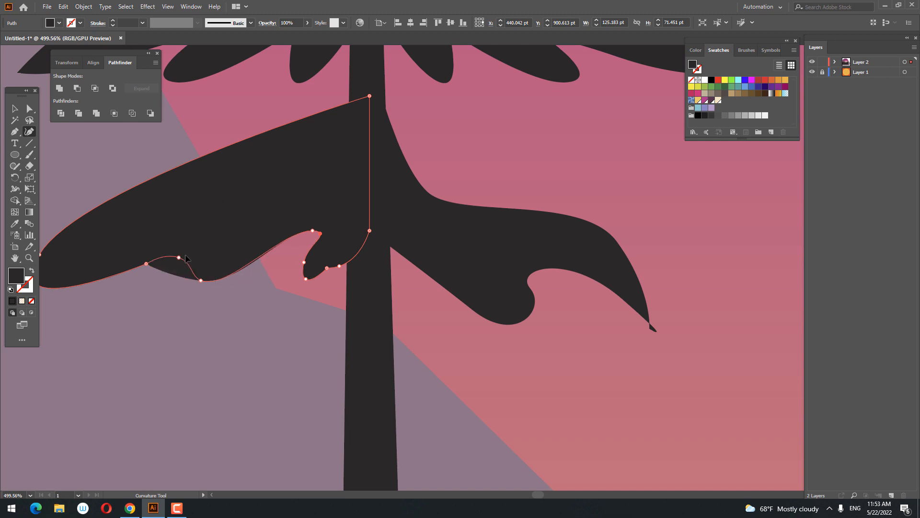
pyautogui.moveTo(214, 243); pyautogui.dragTo(215, 242)
# Reshape the upper edge of the third left branch with the Curvature tool, adding a pointed lobe separated by a deep notch.
pyautogui.press('z')
pyautogui.moveTo(437, 254); pyautogui.dragTo(361, 300)
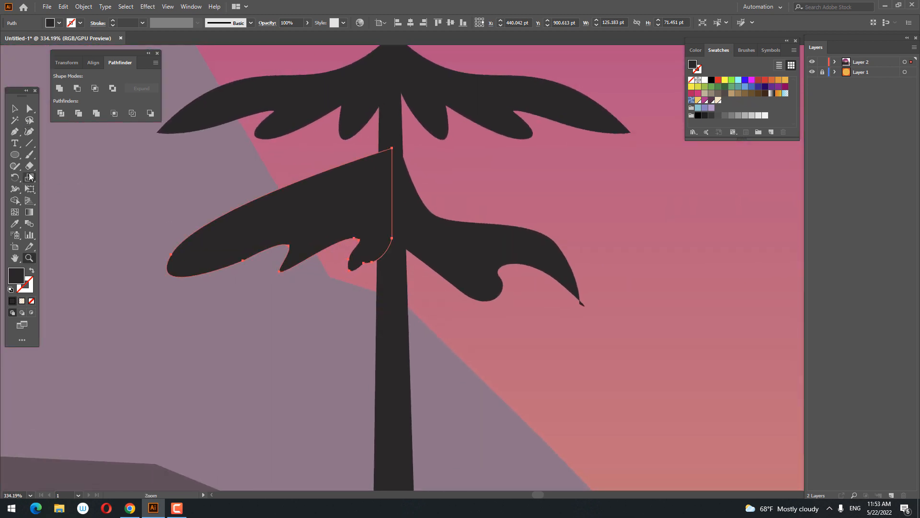
pyautogui.moveTo(207, 226); pyautogui.dragTo(267, 229)
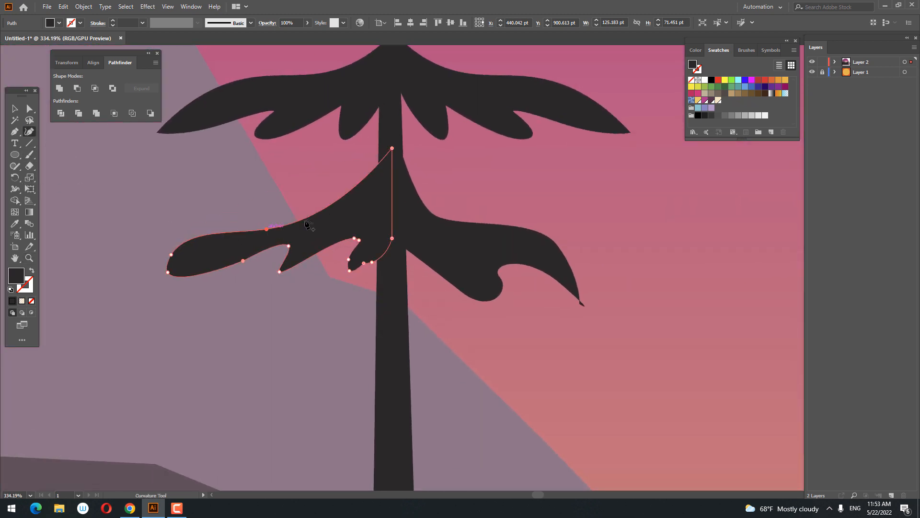
pyautogui.moveTo(328, 208); pyautogui.dragTo(212, 183)
pyautogui.click(235, 214)
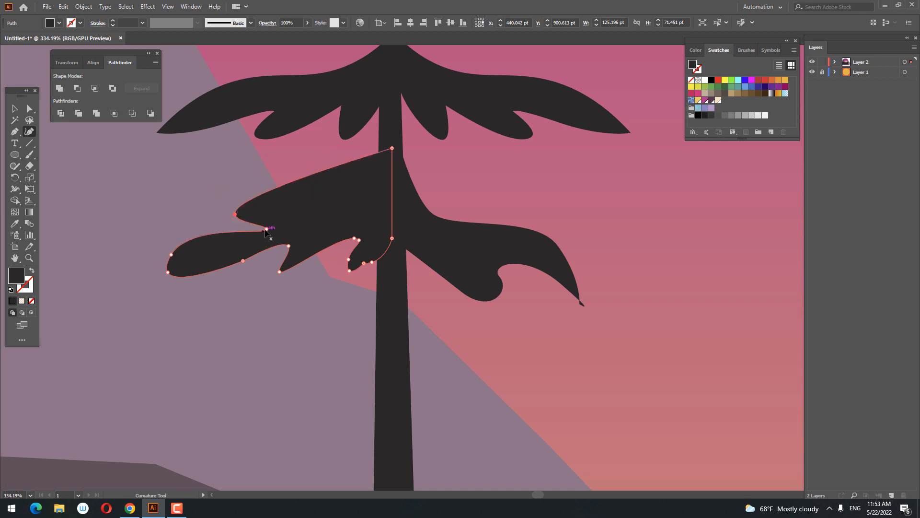
pyautogui.moveTo(267, 230); pyautogui.dragTo(266, 221)
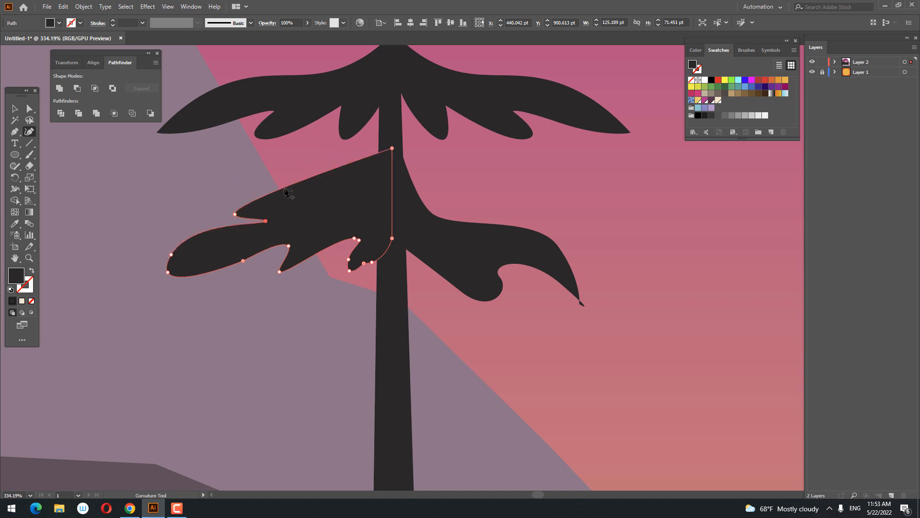
pyautogui.moveTo(283, 184); pyautogui.dragTo(283, 183)
pyautogui.moveTo(314, 172); pyautogui.dragTo(316, 180)
# Draw a fourth branch with the Pen tool, sloping down left from the trunk with two pointed scallops underneath.
pyautogui.press('z')
pyautogui.moveTo(333, 257); pyautogui.dragTo(221, 309)
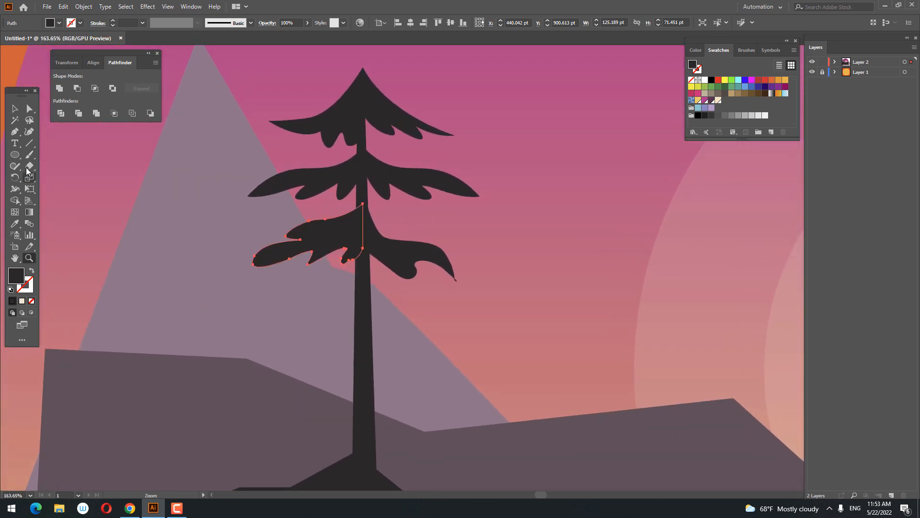
pyautogui.click(364, 269)
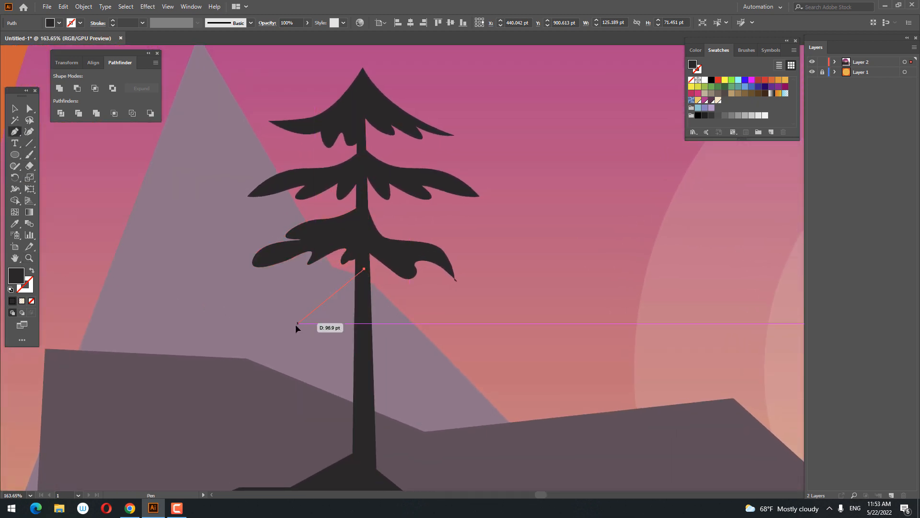
pyautogui.moveTo(265, 331); pyautogui.dragTo(354, 346)
pyautogui.click(348, 323)
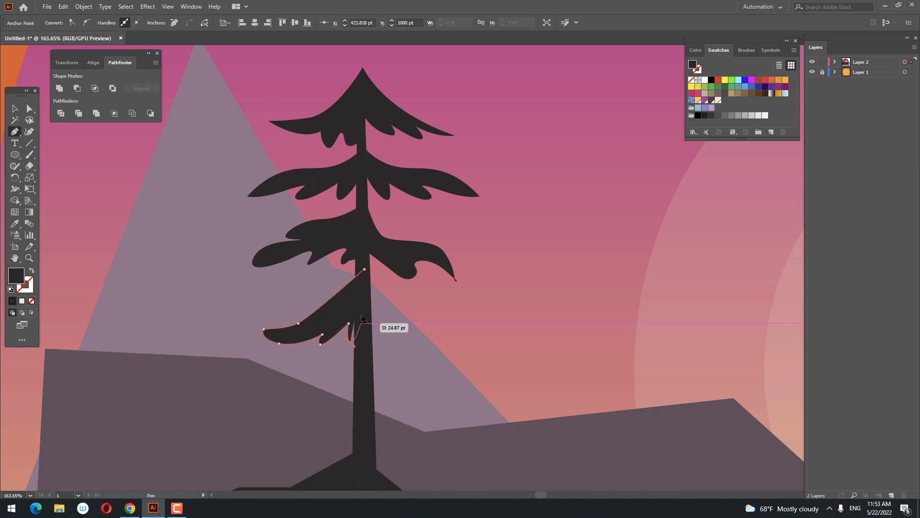
# Draw the fourth branch on the right of the trunk, sloping down with a stepped upper edge and a notched underside.
pyautogui.click(360, 278)
pyautogui.moveTo(391, 302); pyautogui.dragTo(388, 346)
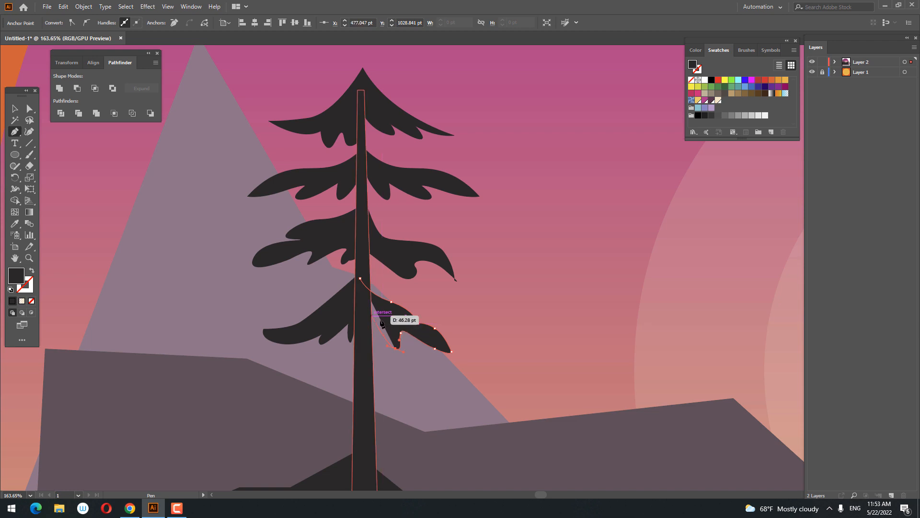
pyautogui.click(382, 321)
pyautogui.click(367, 323)
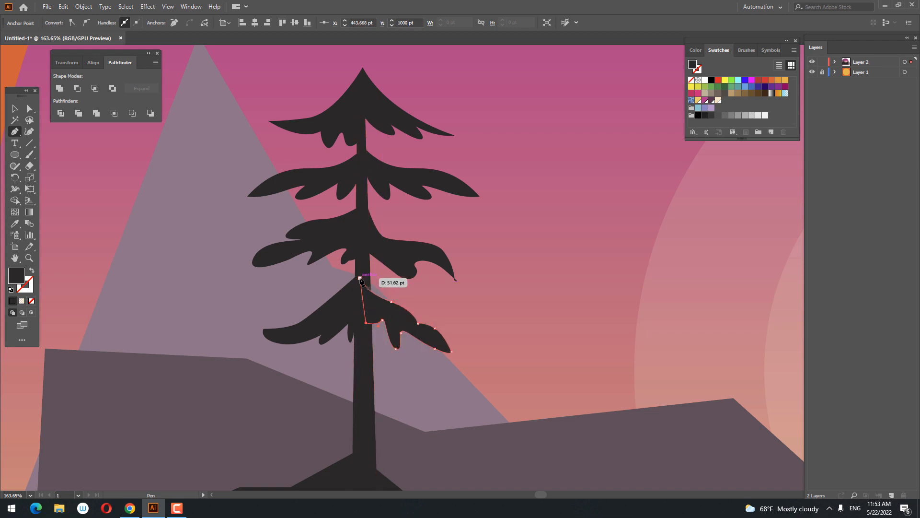
pyautogui.moveTo(360, 278); pyautogui.dragTo(354, 263)
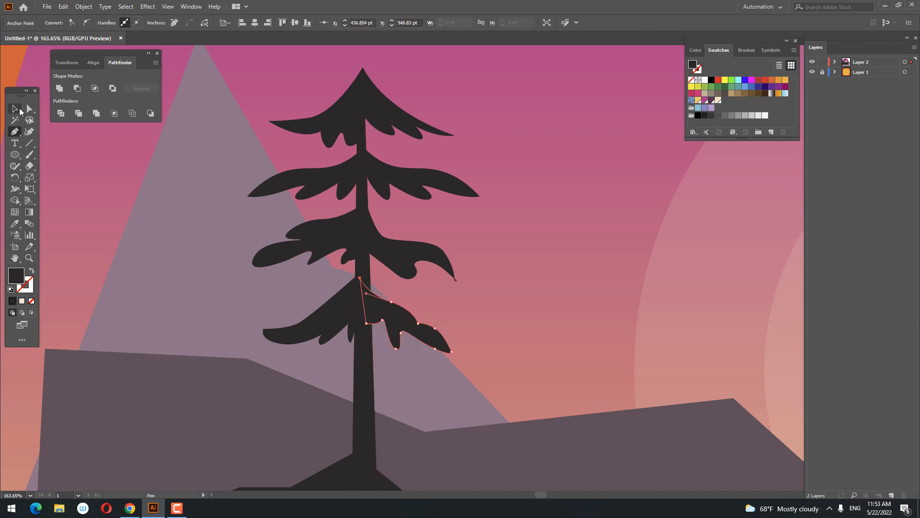
# Reshape the third right branch with the Curvature tool, cleaning up its crossed tip and smoothing its upper edge.
pyautogui.click(19, 110)
pyautogui.click(450, 270)
pyautogui.press('z')
pyautogui.moveTo(485, 297); pyautogui.dragTo(551, 306)
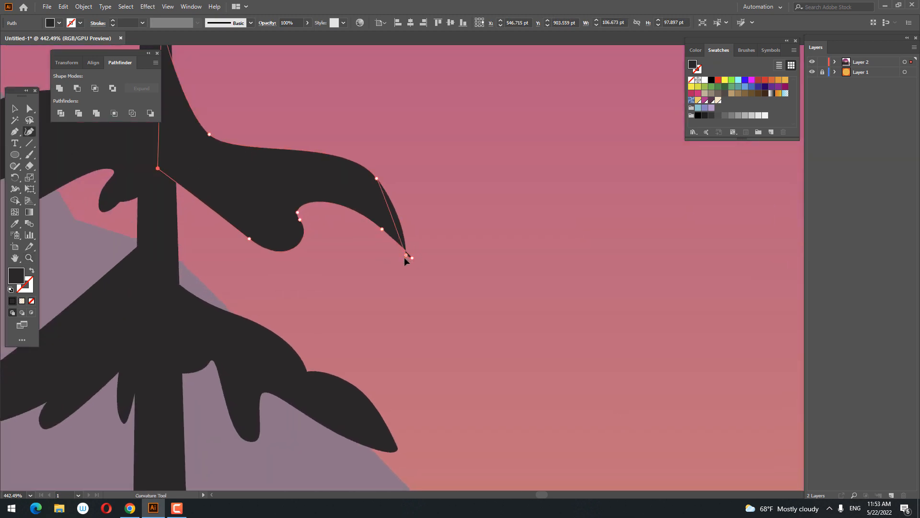
pyautogui.doubleClick(405, 256)
# Draw a fifth, lowest branch with the Pen tool, sweeping left from the trunk with a scalloped underside, and close it on the trunk.
pyautogui.press('z')
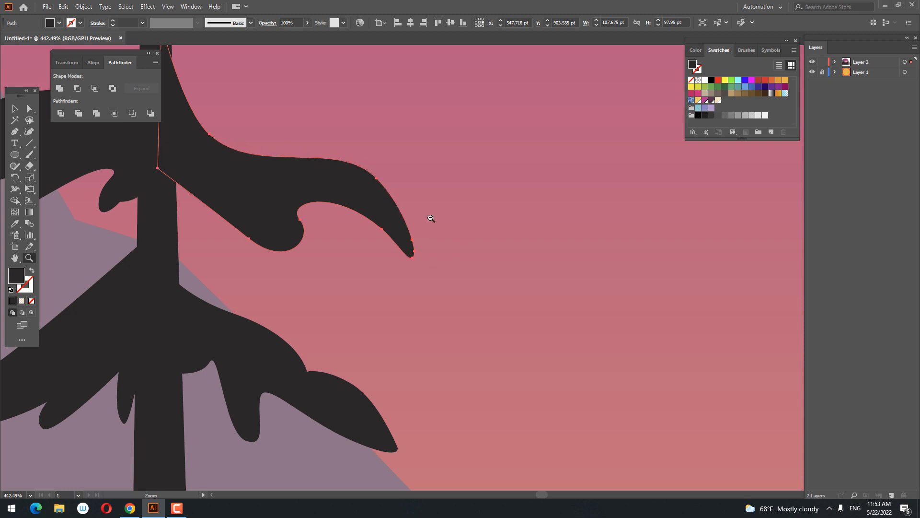
pyautogui.moveTo(431, 220); pyautogui.dragTo(385, 277)
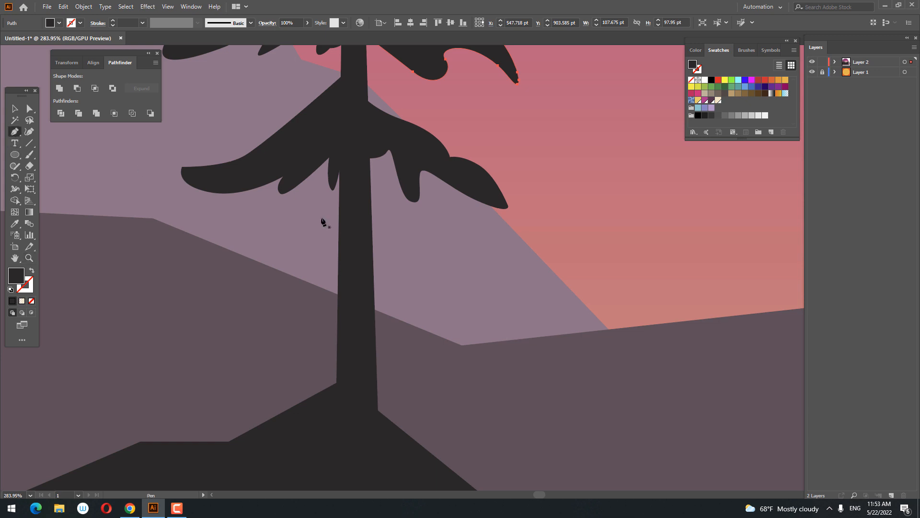
pyautogui.click(349, 202)
pyautogui.moveTo(179, 262)
pyautogui.mouseDown()
pyautogui.moveTo(119, 253)
pyautogui.moveTo(109, 267)
pyautogui.moveTo(138, 283)
pyautogui.moveTo(216, 293)
pyautogui.moveTo(177, 295)
pyautogui.mouseUp()
pyautogui.click(223, 280)
pyautogui.hotkey('ctrl', 'z')
pyautogui.click(279, 289)
pyautogui.hotkey('ctrl', 'z')
pyautogui.hotkey('ctrl', 'z')
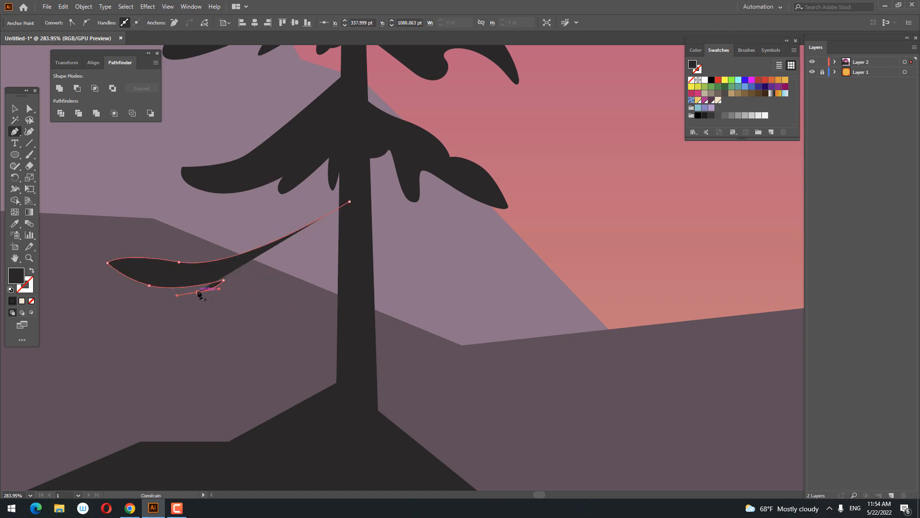
pyautogui.moveTo(296, 266); pyautogui.dragTo(298, 262)
pyautogui.moveTo(324, 233); pyautogui.dragTo(323, 229)
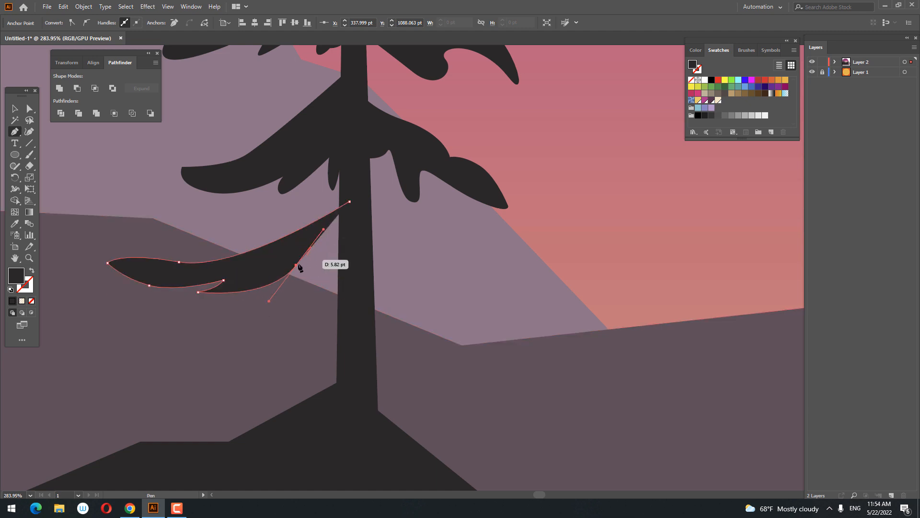
pyautogui.moveTo(301, 284); pyautogui.dragTo(314, 285)
pyautogui.click(360, 269)
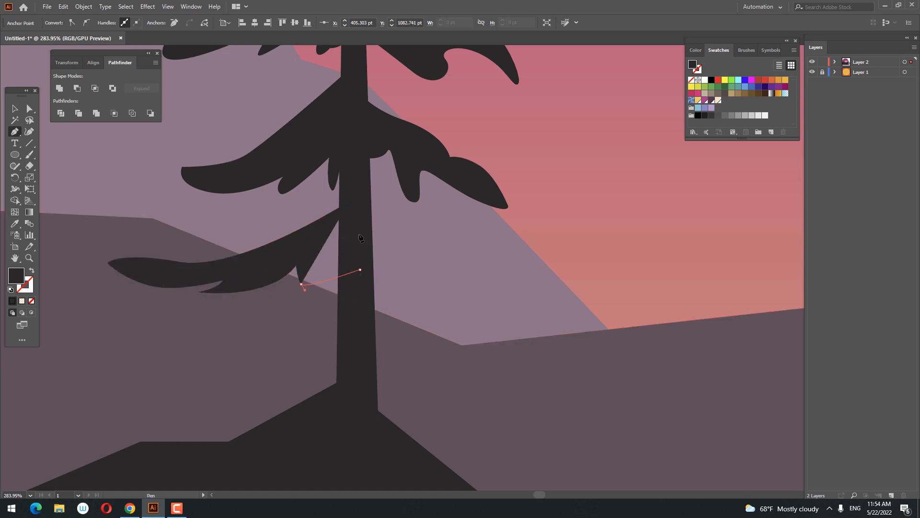
pyautogui.click(349, 201)
# Draw the fifth branch on the right of the trunk with a wavy upper edge, rounded tip and notched underside, and close it.
pyautogui.click(358, 202)
pyautogui.moveTo(418, 229); pyautogui.dragTo(541, 287)
pyautogui.moveTo(537, 305); pyautogui.dragTo(523, 312)
pyautogui.moveTo(479, 290); pyautogui.dragTo(484, 311)
pyautogui.click(470, 287)
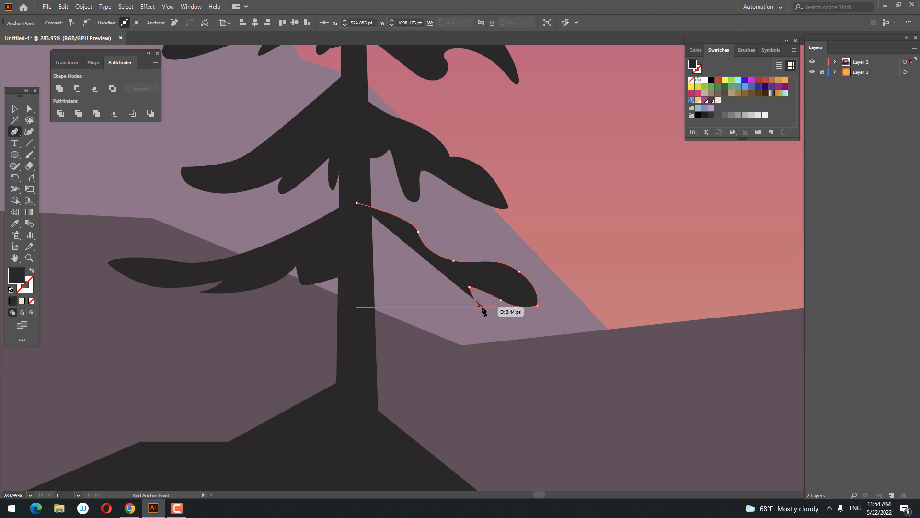
pyautogui.click(485, 307)
pyautogui.moveTo(417, 279); pyautogui.dragTo(406, 242)
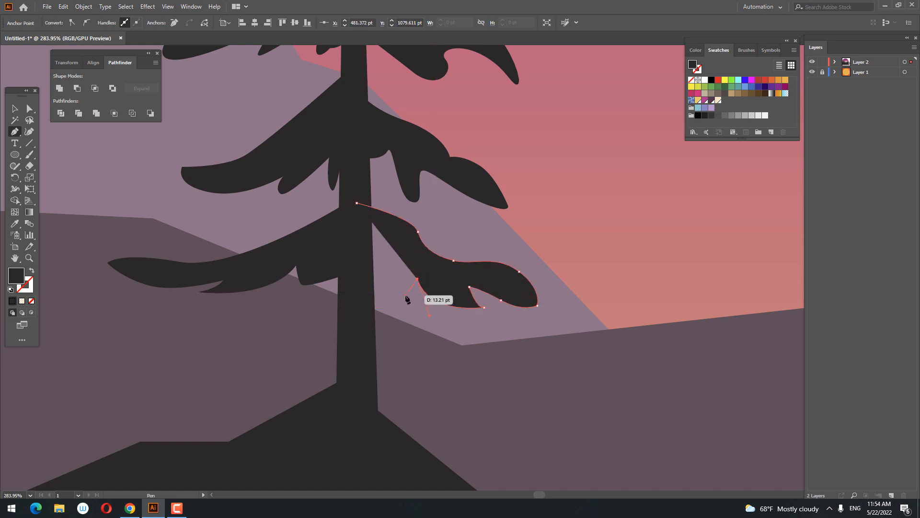
pyautogui.moveTo(406, 294); pyautogui.dragTo(412, 306)
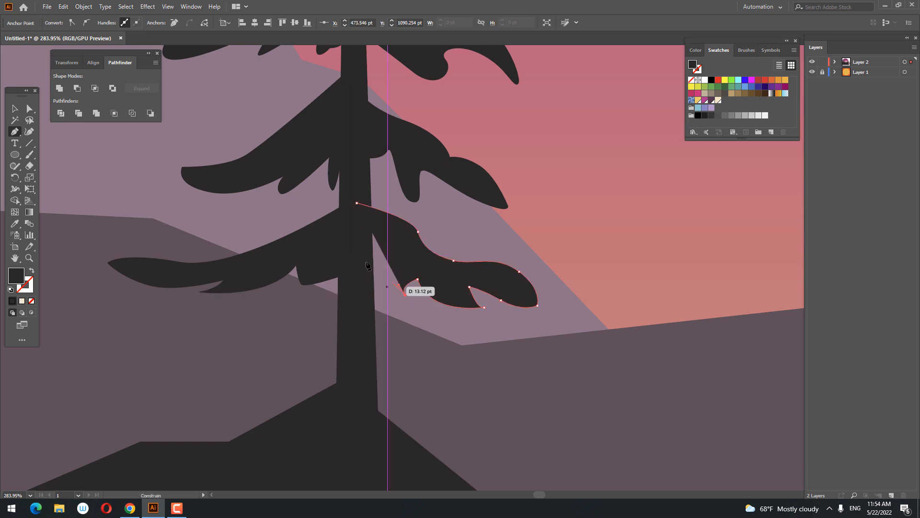
pyautogui.moveTo(356, 244); pyautogui.dragTo(134, 254)
pyautogui.click(357, 203)
# Select the trunk with all the branches and crown pieces, and unite them into a single tree shape.
pyautogui.press('z')
pyautogui.click(277, 236)
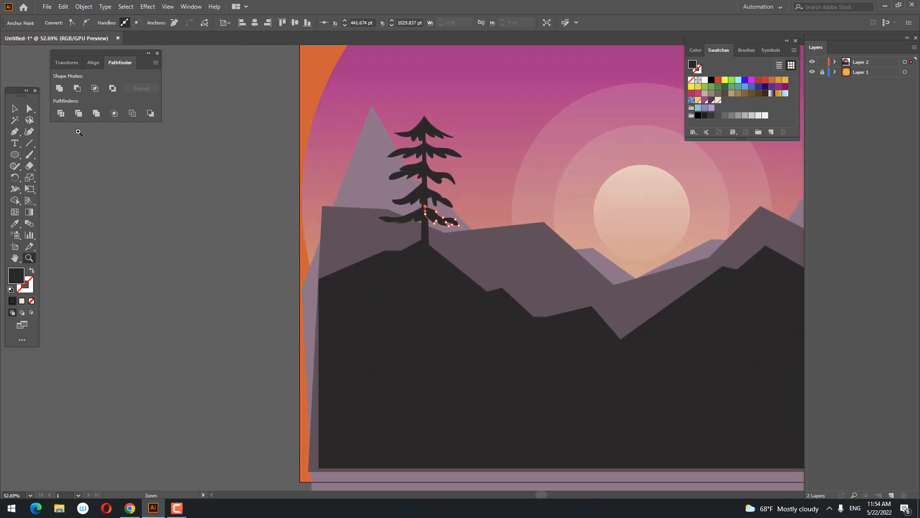
pyautogui.press('z')
pyautogui.moveTo(479, 243); pyautogui.dragTo(587, 232)
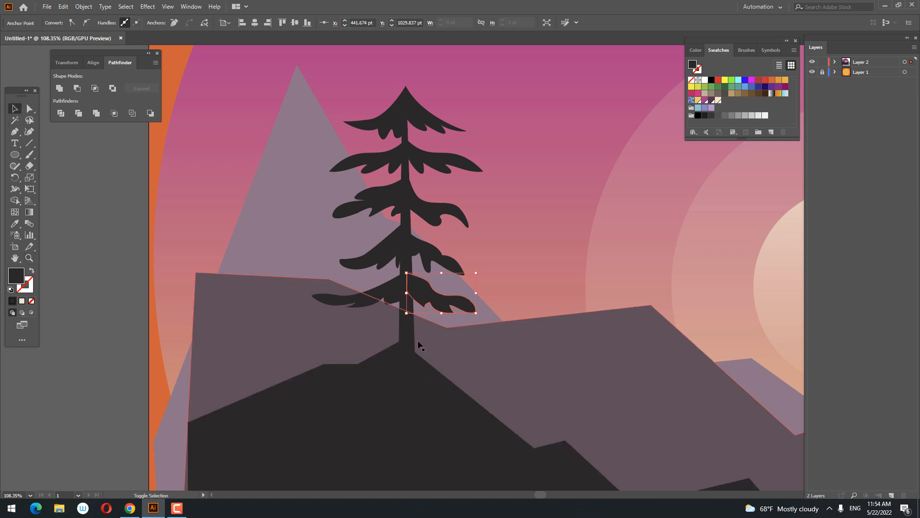
pyautogui.keyDown('shift'); pyautogui.click(402, 331); pyautogui.keyUp('shift')
pyautogui.keyDown('shift'); pyautogui.click(345, 300); pyautogui.keyUp('shift')
pyautogui.keyDown('shift'); pyautogui.click(374, 259); pyautogui.keyUp('shift')
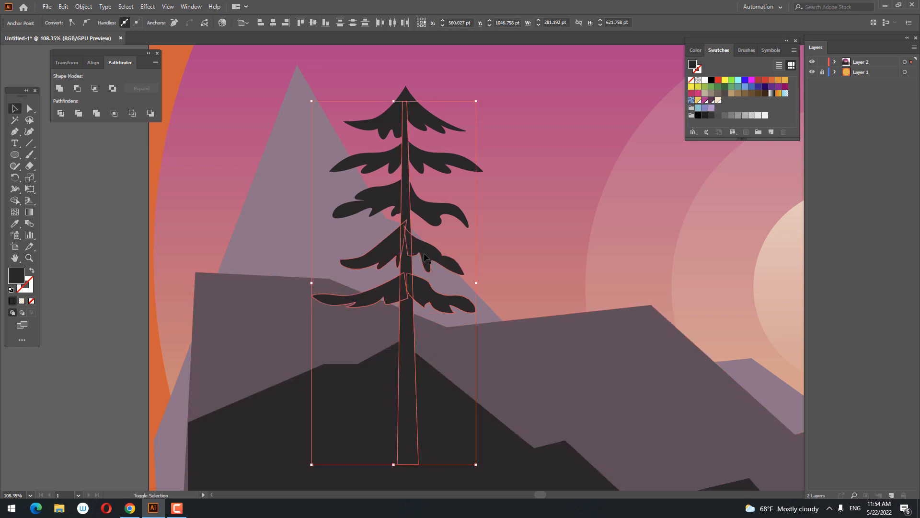
pyautogui.keyDown('shift'); pyautogui.click(430, 207); pyautogui.keyUp('shift')
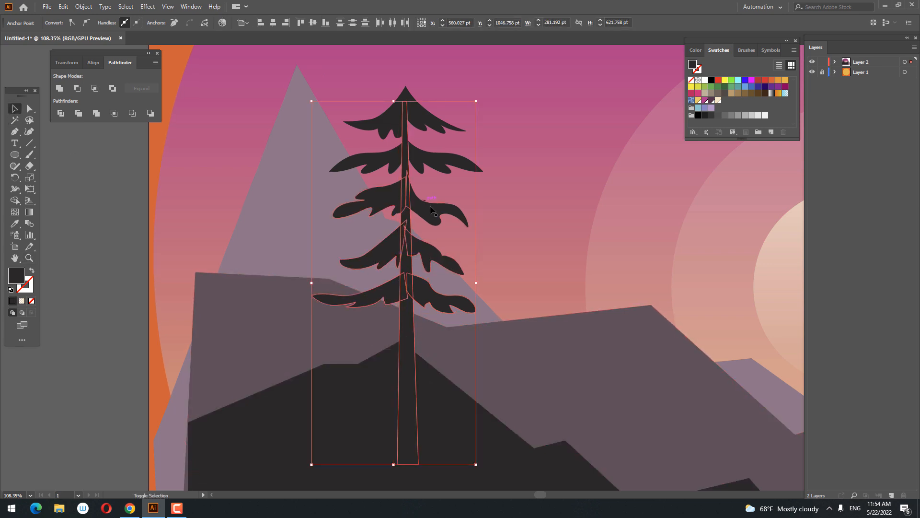
pyautogui.keyDown('shift'); pyautogui.click(418, 160); pyautogui.keyUp('shift')
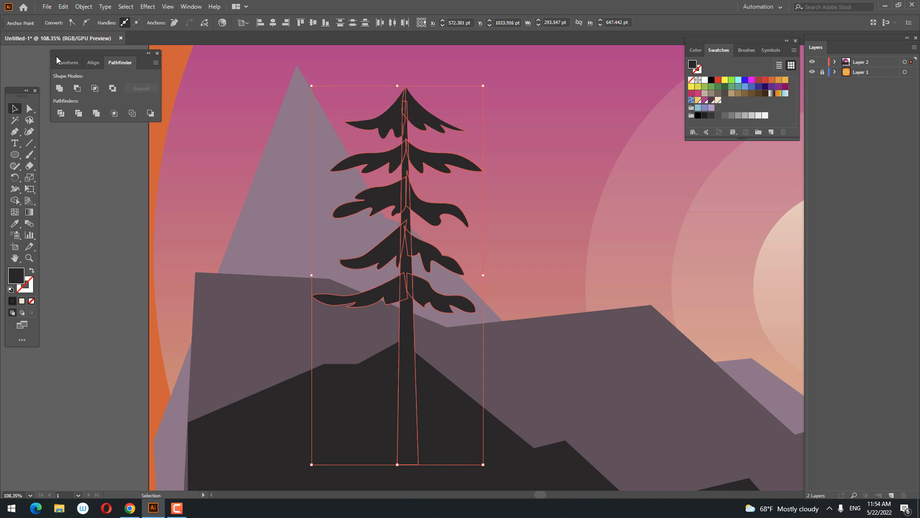
pyautogui.click(60, 88)
# Move the united tree about 17 pt left and 22 pt up on the dark hill.
pyautogui.press('z')
pyautogui.moveTo(452, 191); pyautogui.dragTo(357, 216)
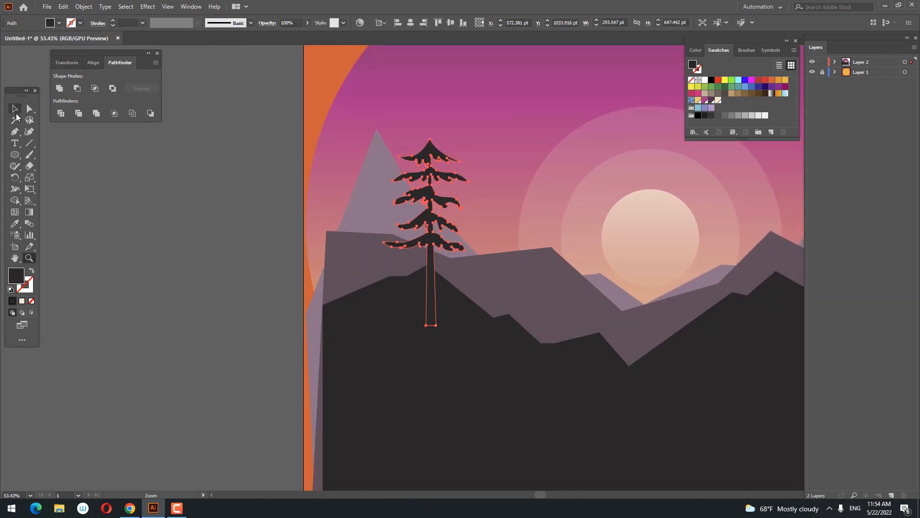
pyautogui.click(16, 115)
pyautogui.moveTo(434, 288); pyautogui.dragTo(429, 282)
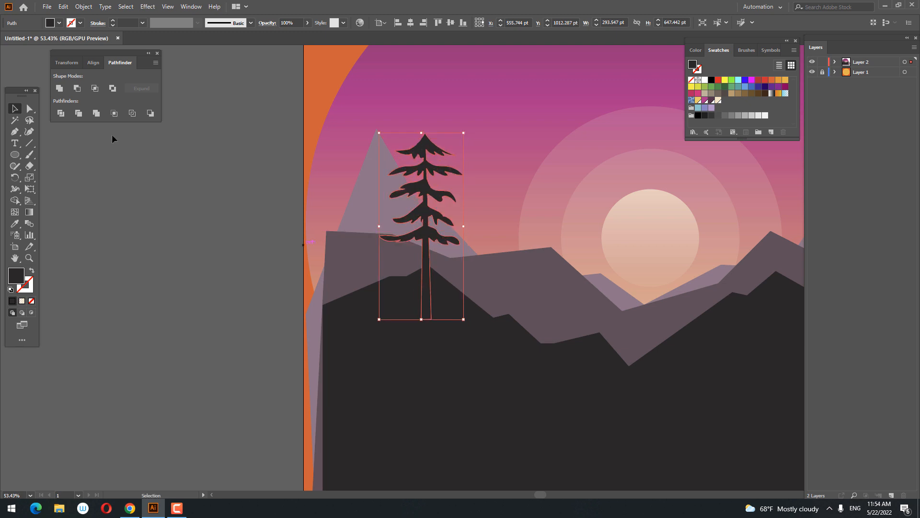
# Duplicate the pine tree in front, place the copy to its right and scale it down to about 249 × 550 pt.
pyautogui.click(64, 8)
pyautogui.click(81, 53)
pyautogui.click(64, 8)
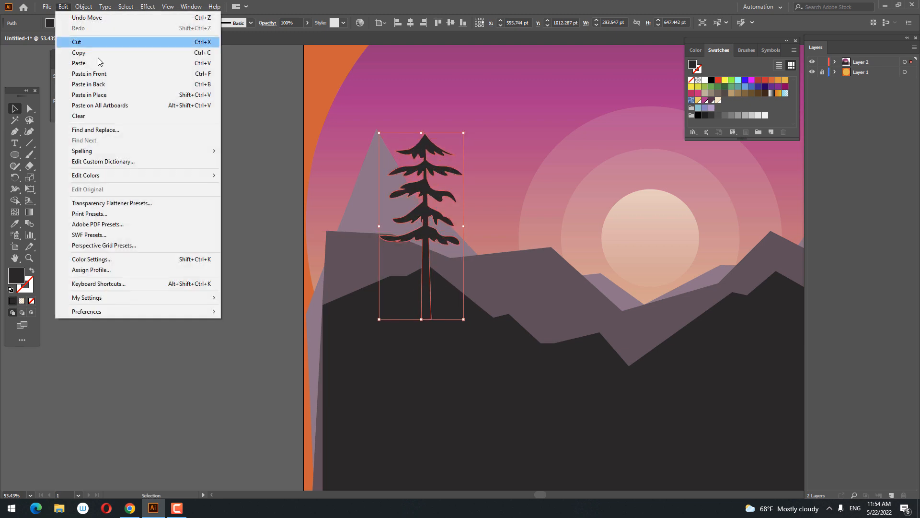
pyautogui.click(131, 74)
pyautogui.moveTo(431, 242); pyautogui.dragTo(473, 245)
pyautogui.moveTo(505, 132); pyautogui.dragTo(493, 161)
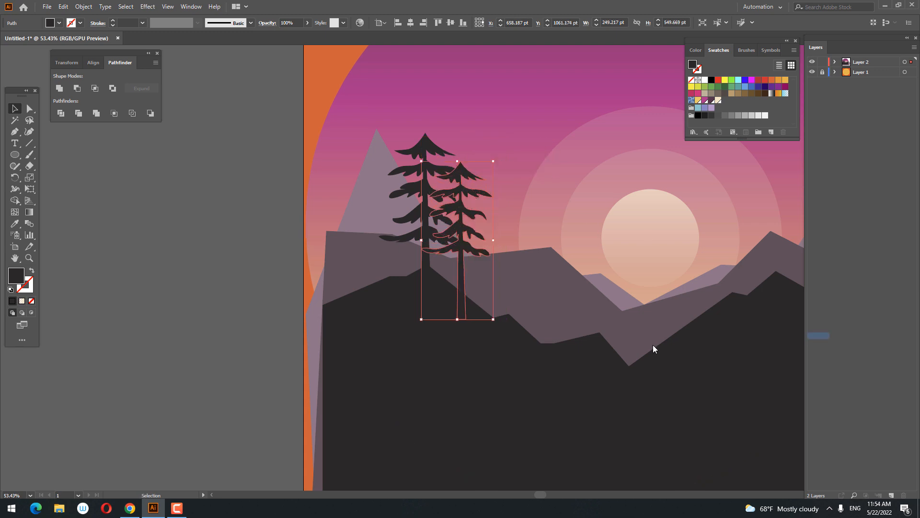
# Reflect the smaller tree across the vertical axis so its branches mirror the original's.
pyautogui.rightClick(477, 270)
pyautogui.moveTo(535, 422)
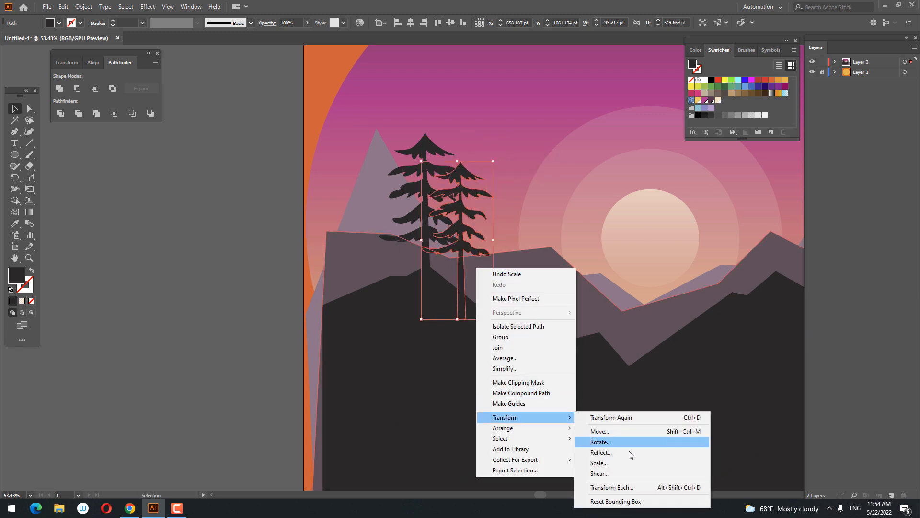
pyautogui.click(630, 453)
pyautogui.click(451, 294)
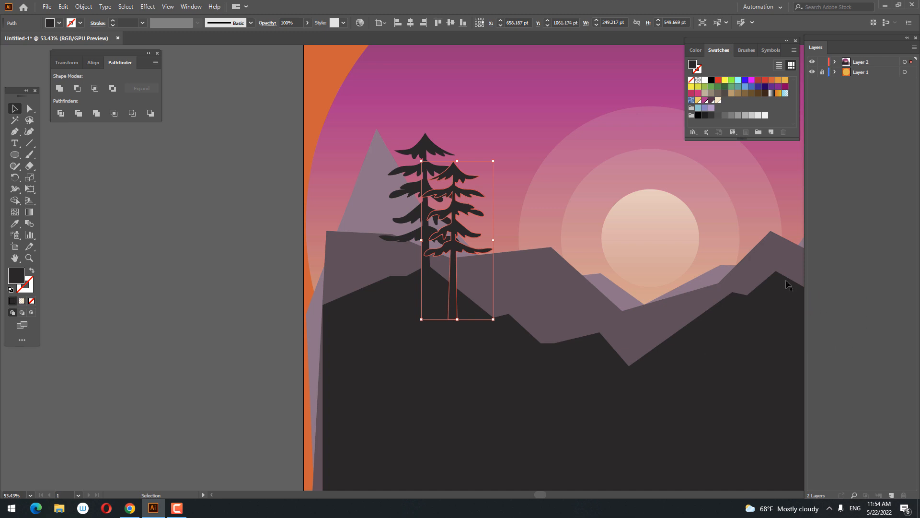
# Reposition the smaller, mirrored tree on the dark hill about 22 pt further right and 14 pt lower.
pyautogui.scroll(-1, 789, 283)
pyautogui.click(283, 220)
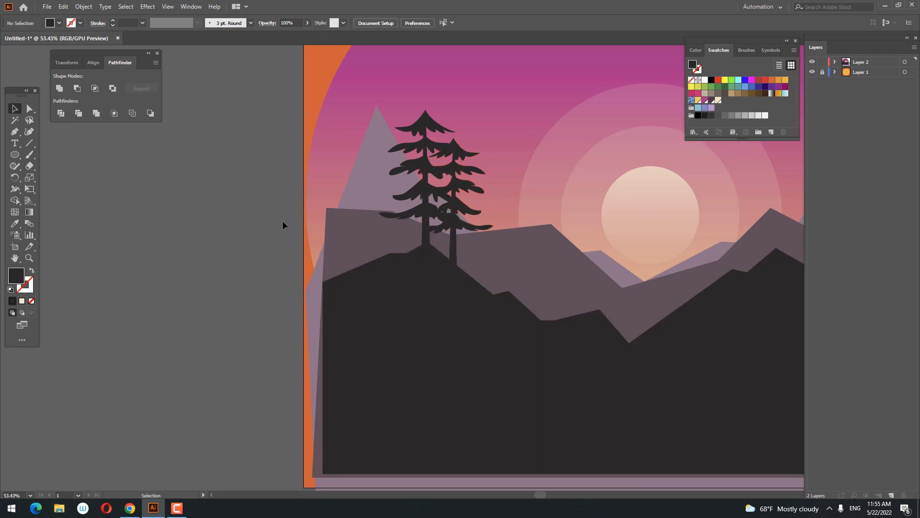
pyautogui.moveTo(464, 207); pyautogui.dragTo(478, 214)
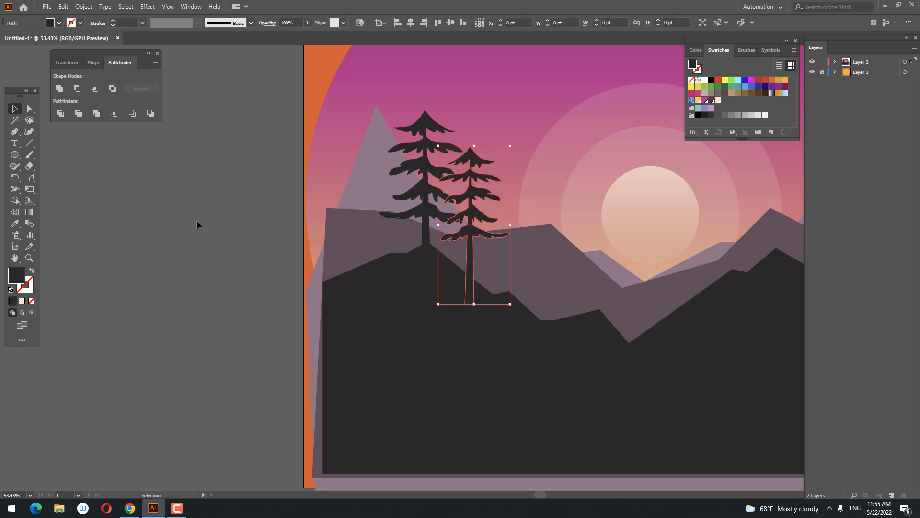
pyautogui.click(198, 222)
pyautogui.moveTo(676, 293); pyautogui.dragTo(507, 360)
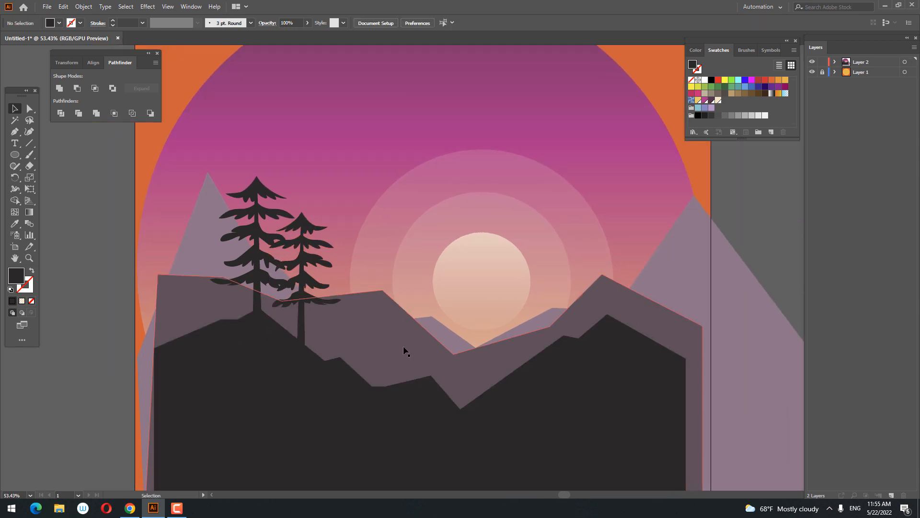
pyautogui.moveTo(304, 285); pyautogui.dragTo(296, 282)
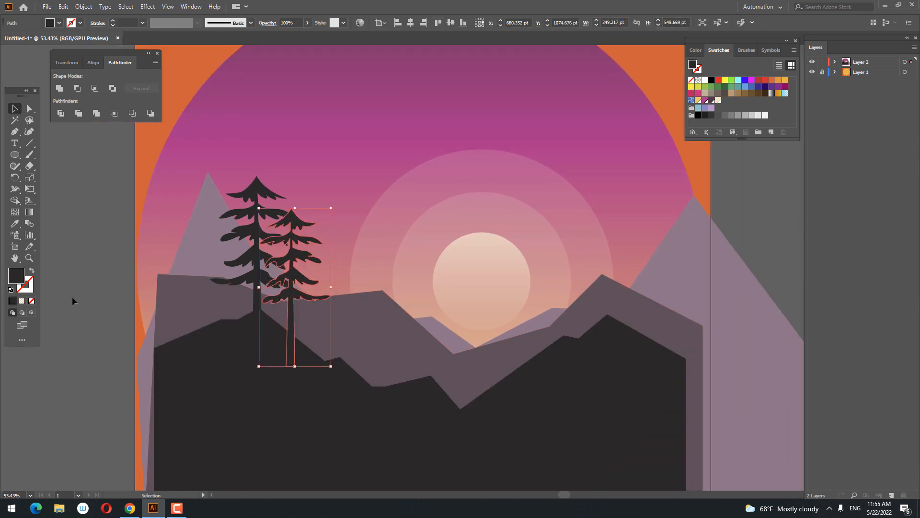
# Duplicate the smaller tree, scale the copy down to about 167 × 368 pt and place it in the valley below the sun.
pyautogui.click(58, 7)
pyautogui.click(58, 7)
pyautogui.click(58, 7)
pyautogui.click(89, 74)
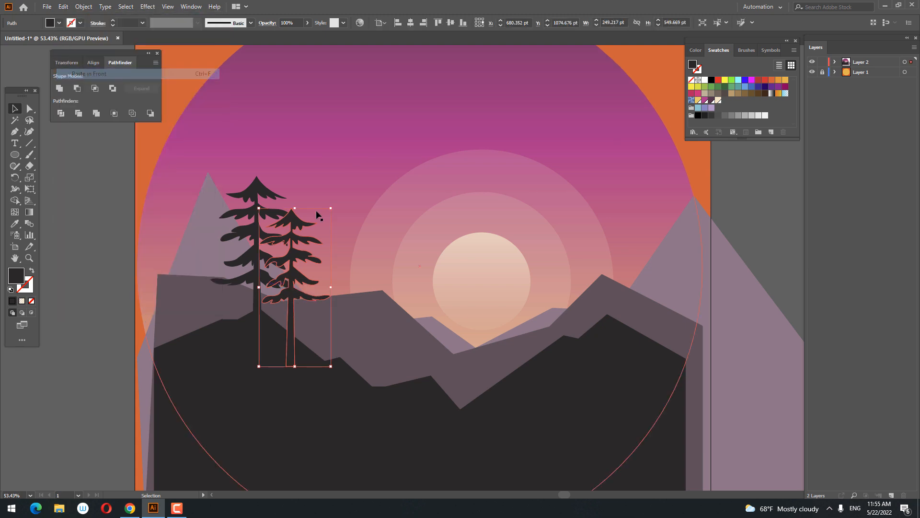
pyautogui.moveTo(328, 209); pyautogui.dragTo(512, 309)
pyautogui.click(756, 267)
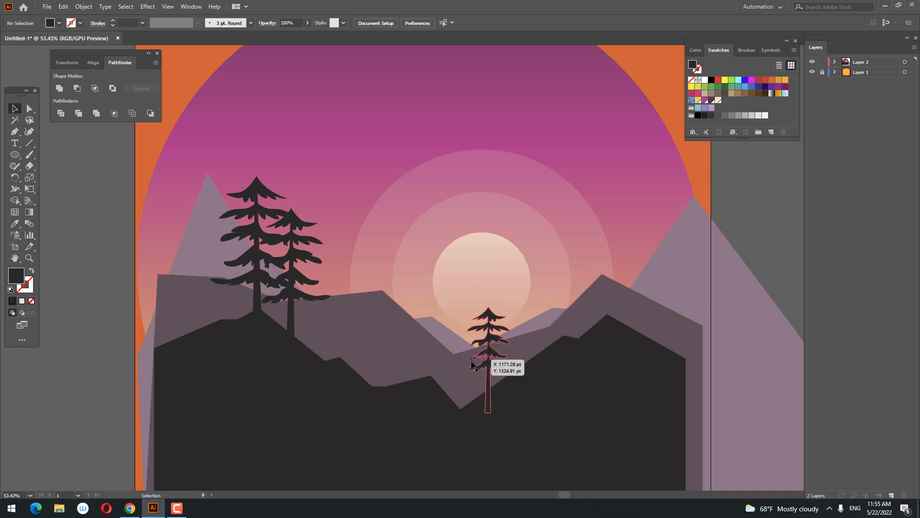
# Duplicate the valley tree and place the copy on the right dark hill, about 319 pt right and 225 pt up.
pyautogui.click(481, 365)
pyautogui.click(65, 8)
pyautogui.click(91, 53)
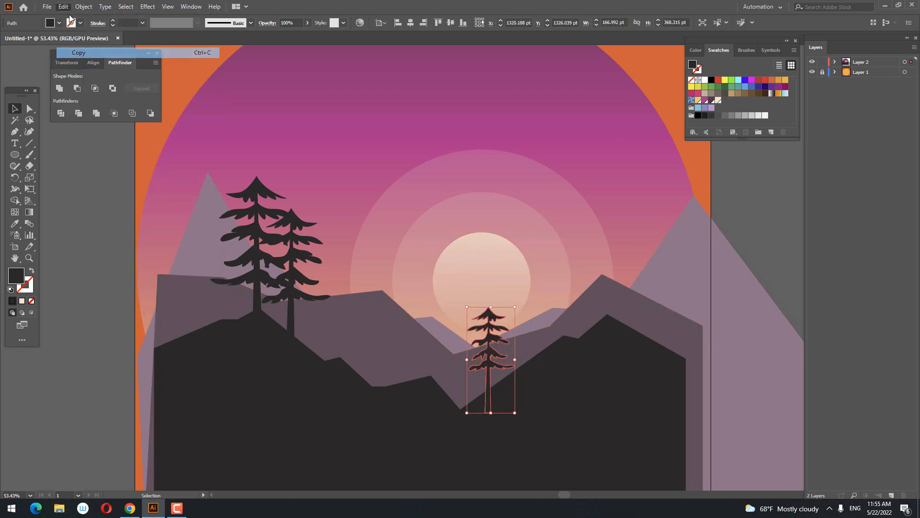
pyautogui.click(64, 8)
pyautogui.click(101, 75)
pyautogui.moveTo(518, 366); pyautogui.dragTo(611, 301)
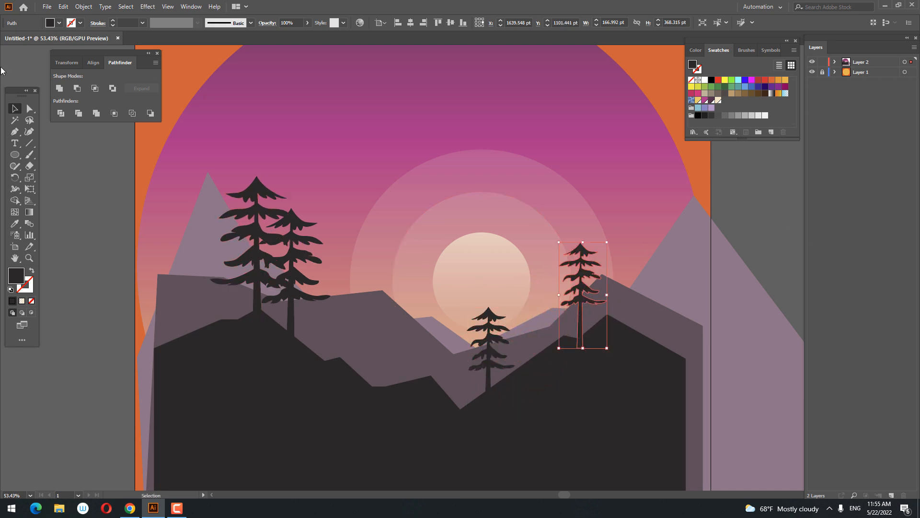
# Duplicate the right hill's tree, enlarge the copy and place it beside the original on the hill's peak.
pyautogui.click(64, 7)
pyautogui.click(90, 53)
pyautogui.click(63, 7)
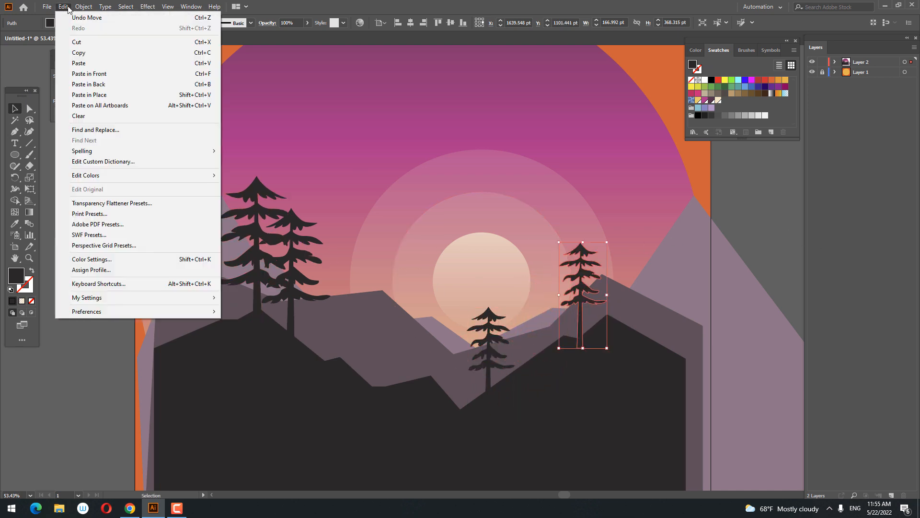
pyautogui.click(101, 75)
pyautogui.moveTo(607, 243); pyautogui.dragTo(681, 197)
pyautogui.click(736, 267)
pyautogui.hotkey('ctrl', 'z')
pyautogui.click(771, 257)
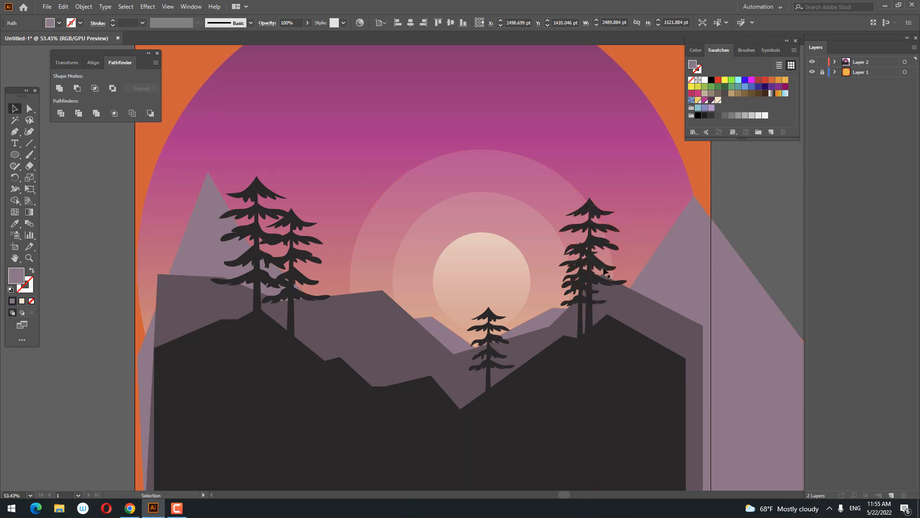
pyautogui.moveTo(593, 281); pyautogui.dragTo(610, 278)
pyautogui.click(729, 251)
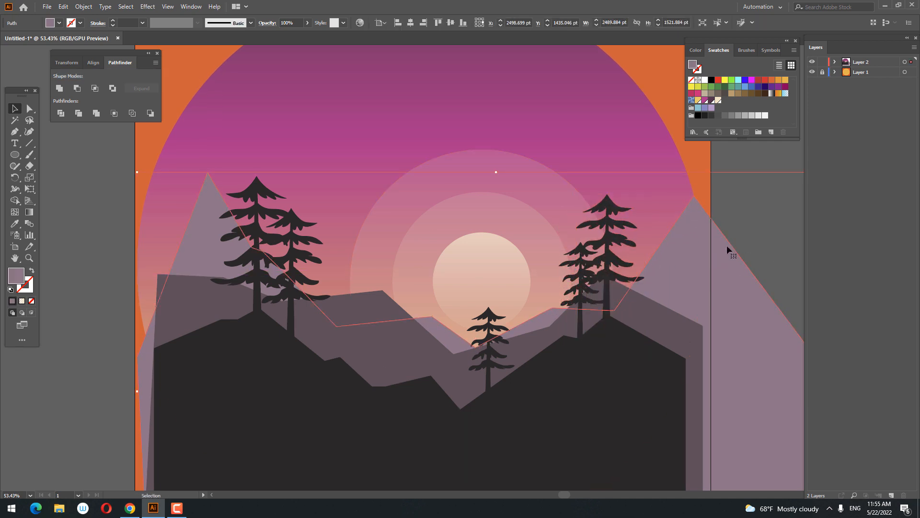
# Draw a small bird with two curved, pointed wings in the sky above the left trees with the Pen tool, and close it.
pyautogui.press('z')
pyautogui.moveTo(711, 249); pyautogui.dragTo(528, 200)
pyautogui.moveTo(441, 298); pyautogui.dragTo(274, 186)
pyautogui.moveTo(192, 211); pyautogui.dragTo(315, 263)
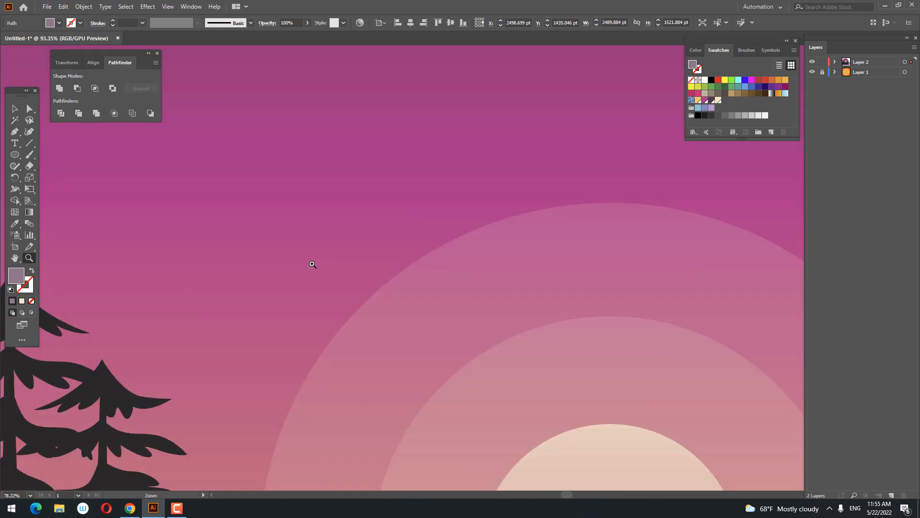
pyautogui.click(262, 168)
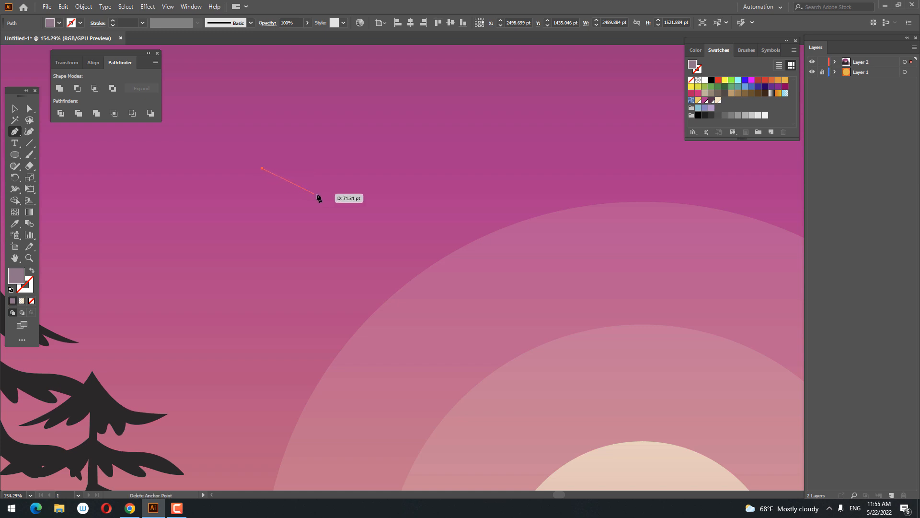
pyautogui.moveTo(335, 166); pyautogui.dragTo(328, 169)
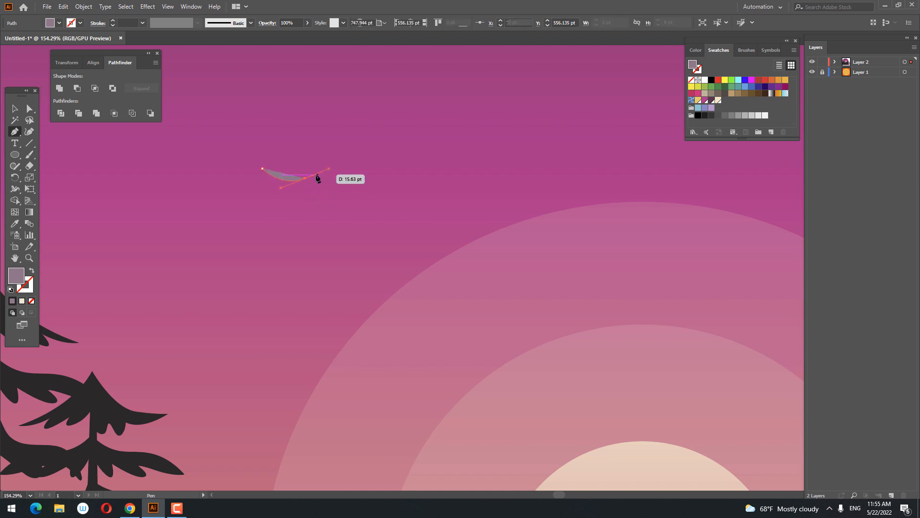
pyautogui.click(305, 179)
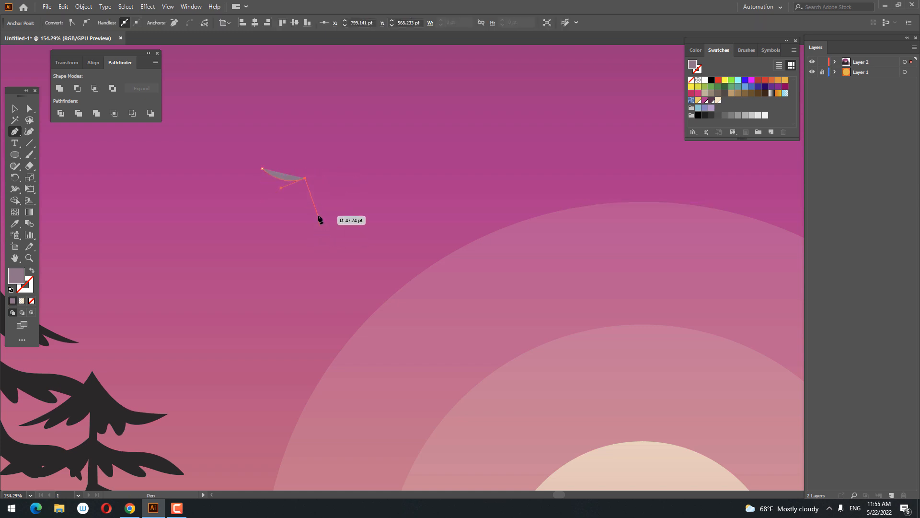
pyautogui.moveTo(344, 234); pyautogui.dragTo(333, 227)
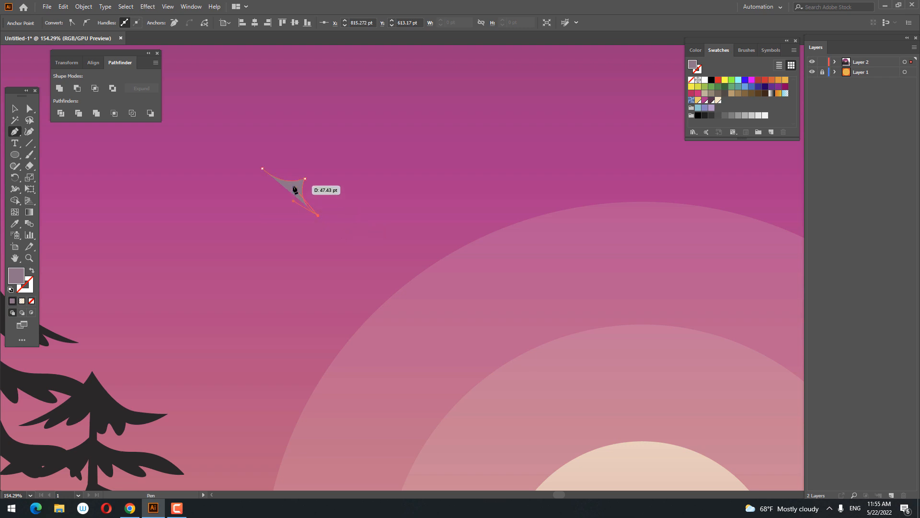
pyautogui.moveTo(301, 157); pyautogui.dragTo(301, 156)
pyautogui.hotkey('ctrl', 'z')
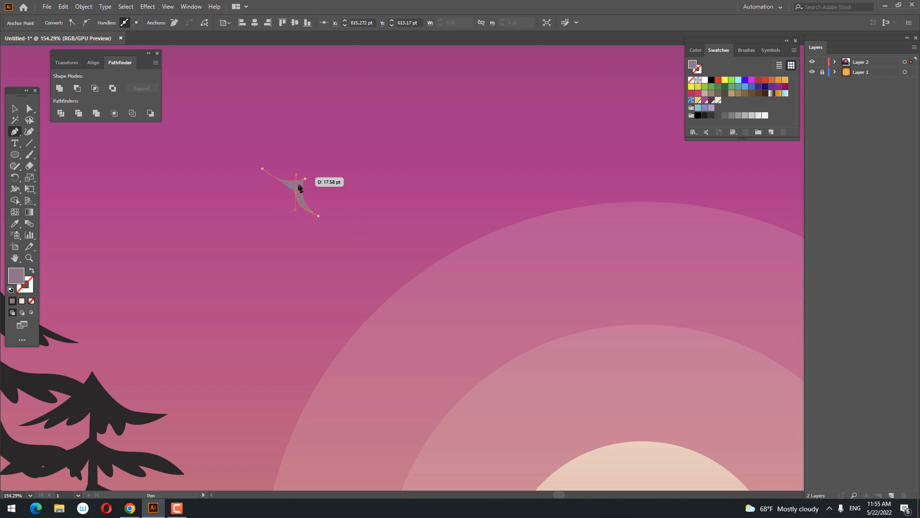
pyautogui.click(297, 190)
# Fill the bird with the dark colour sampled from the pine tree.
pyautogui.scroll(-5, 296, 152)
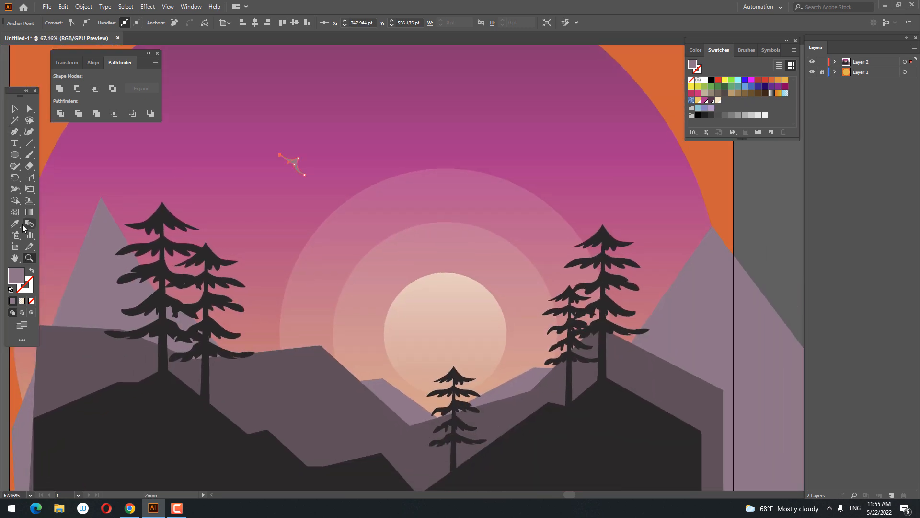
pyautogui.press('i')
pyautogui.click(196, 213)
# Refine the bird with the Curvature tool by raising its inner corner and bowing both edges of the left wing downward.
pyautogui.press('z')
pyautogui.moveTo(258, 169); pyautogui.dragTo(435, 257)
pyautogui.moveTo(376, 129); pyautogui.dragTo(446, 263)
pyautogui.click(32, 135)
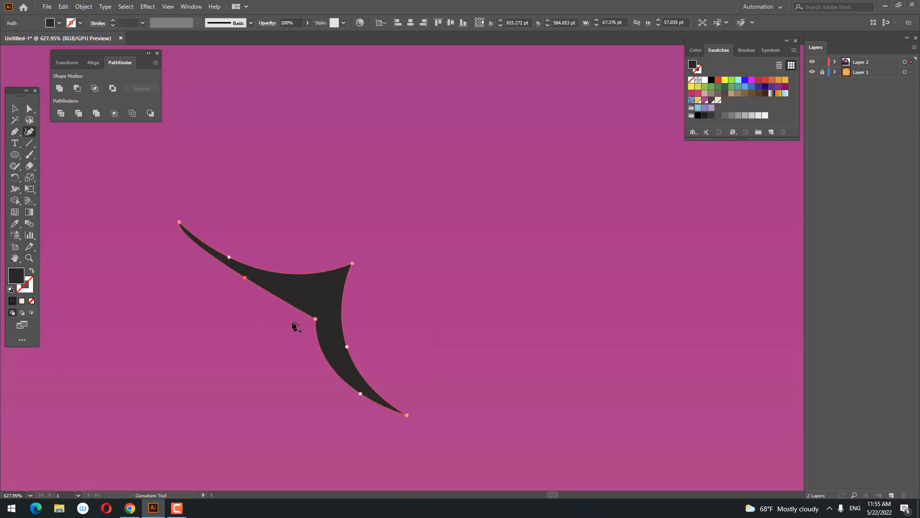
pyautogui.moveTo(316, 319); pyautogui.dragTo(316, 302)
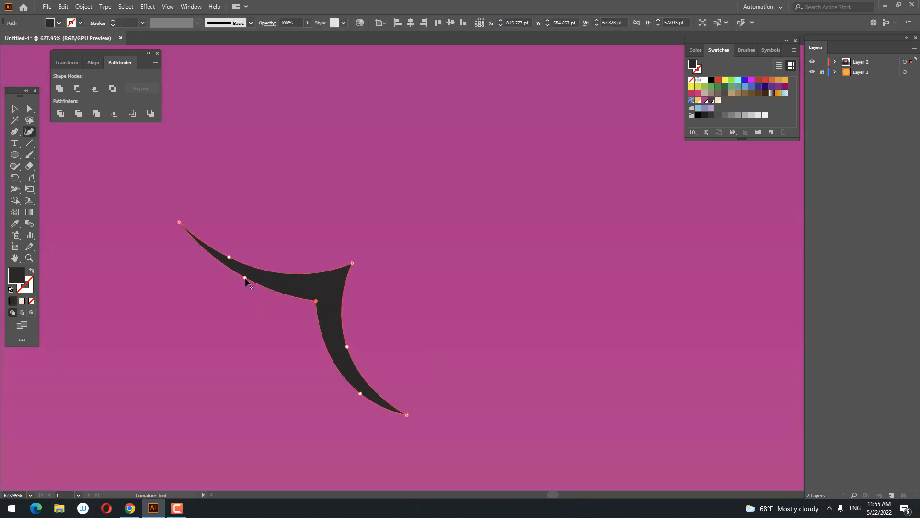
pyautogui.moveTo(243, 286); pyautogui.dragTo(243, 286)
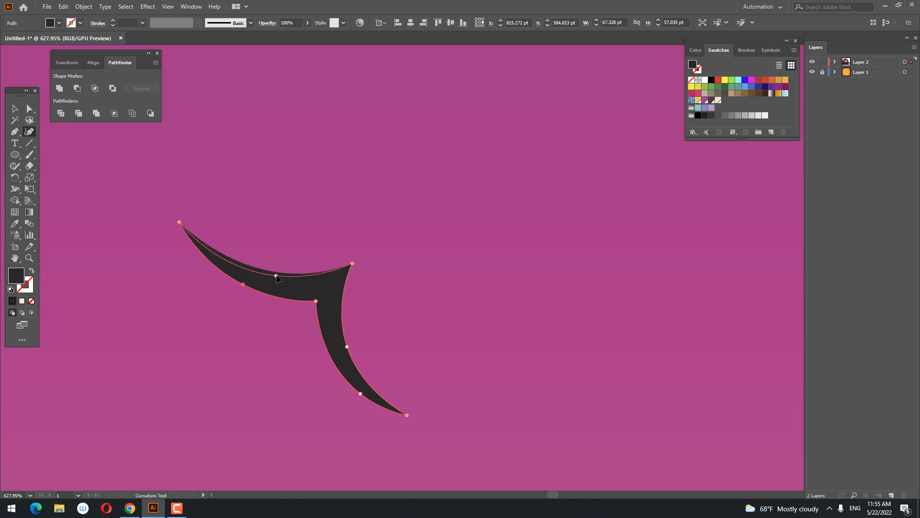
pyautogui.click(277, 275)
# Duplicate the bird, place the copy about 75 pt below the original and rotate it slightly counterclockwise.
pyautogui.press('z')
pyautogui.moveTo(389, 263); pyautogui.dragTo(166, 255)
pyautogui.click(63, 7)
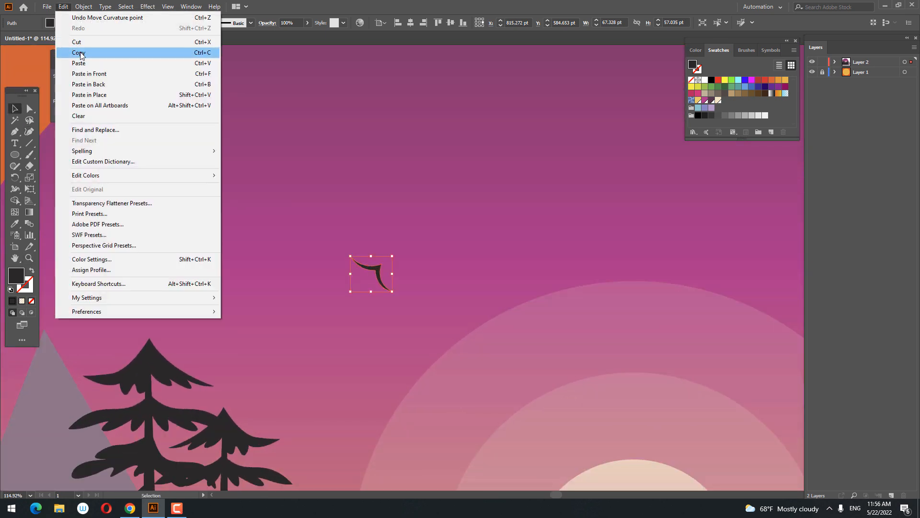
pyautogui.click(79, 52)
pyautogui.click(63, 6)
pyautogui.click(96, 73)
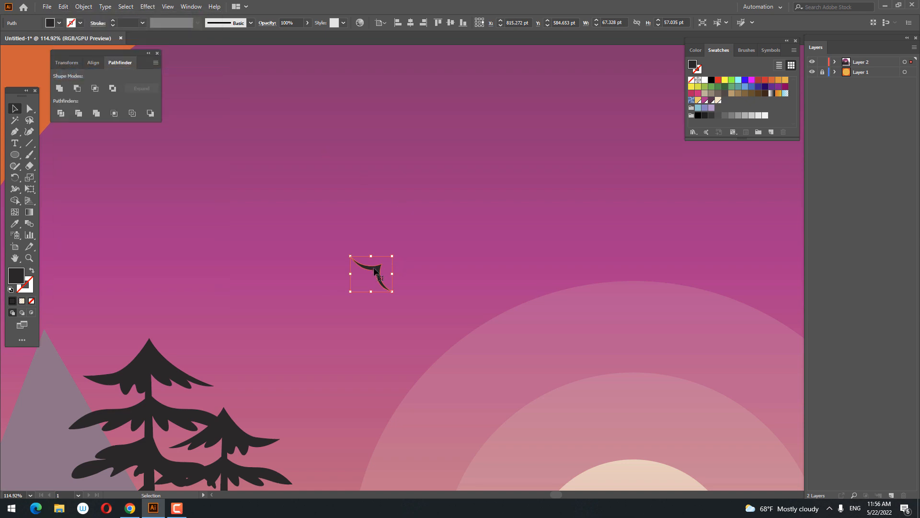
pyautogui.moveTo(374, 267); pyautogui.dragTo(371, 314)
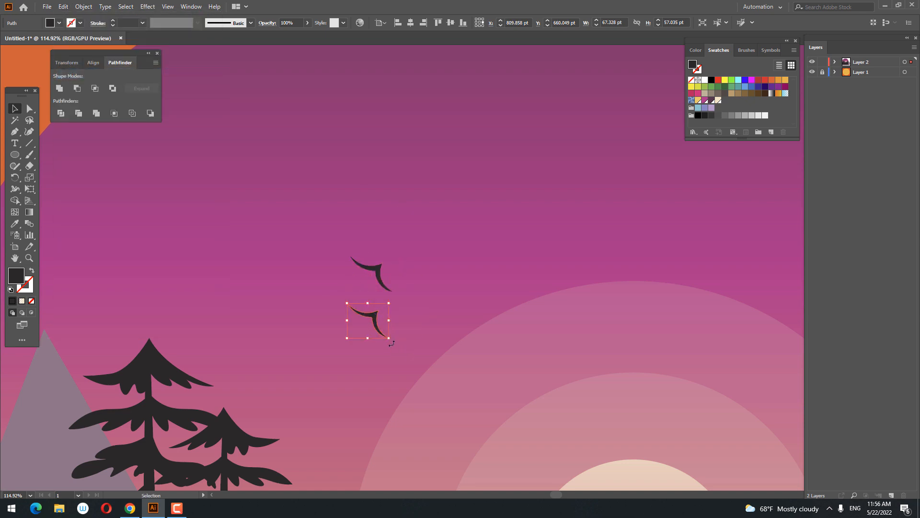
pyautogui.moveTo(399, 343); pyautogui.dragTo(400, 342)
pyautogui.keyDown('alt'); pyautogui.scroll(3, 390, 274); pyautogui.keyUp('alt')
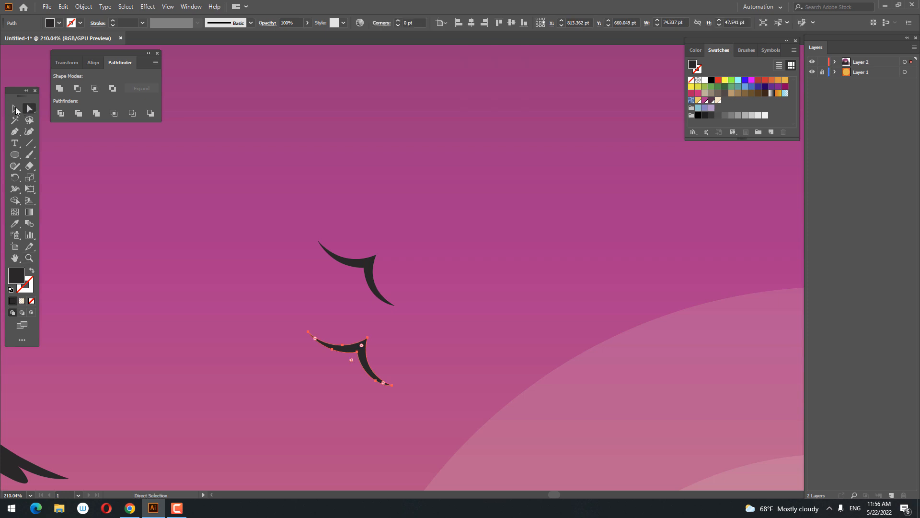
# Duplicate the lower bird, place the copy left of the first bird and rotate it clockwise to a steep angle.
pyautogui.click(63, 6)
pyautogui.click(78, 53)
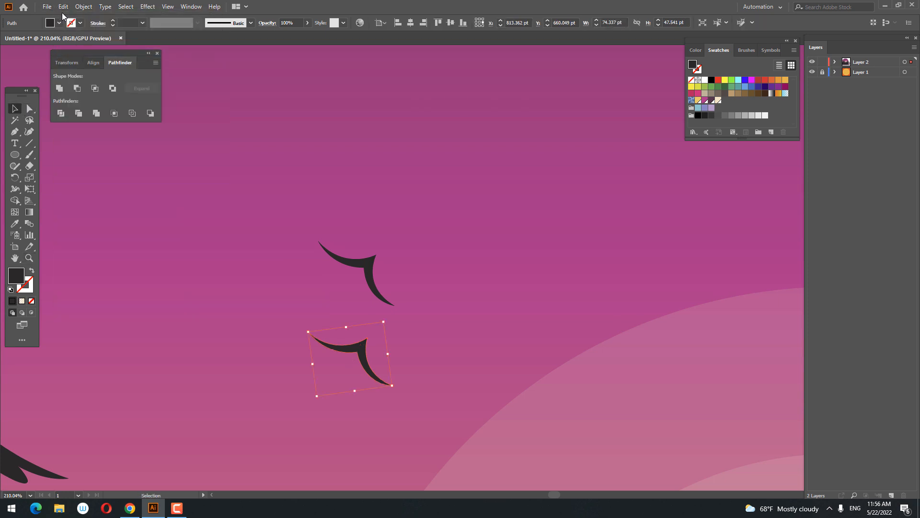
pyautogui.click(63, 6)
pyautogui.click(107, 64)
pyautogui.moveTo(361, 360); pyautogui.dragTo(284, 275)
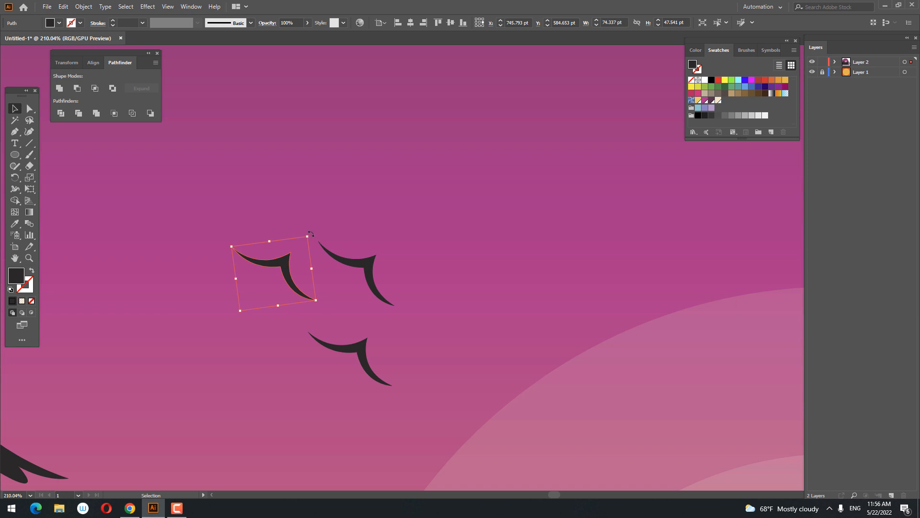
pyautogui.moveTo(311, 234); pyautogui.dragTo(235, 312)
# Move the steeply rotated third bird about 44 pt left and 12 pt up, away from the other two.
pyautogui.press('z')
pyautogui.moveTo(376, 372); pyautogui.dragTo(197, 268)
pyautogui.click(15, 109)
pyautogui.moveTo(361, 230); pyautogui.dragTo(591, 299)
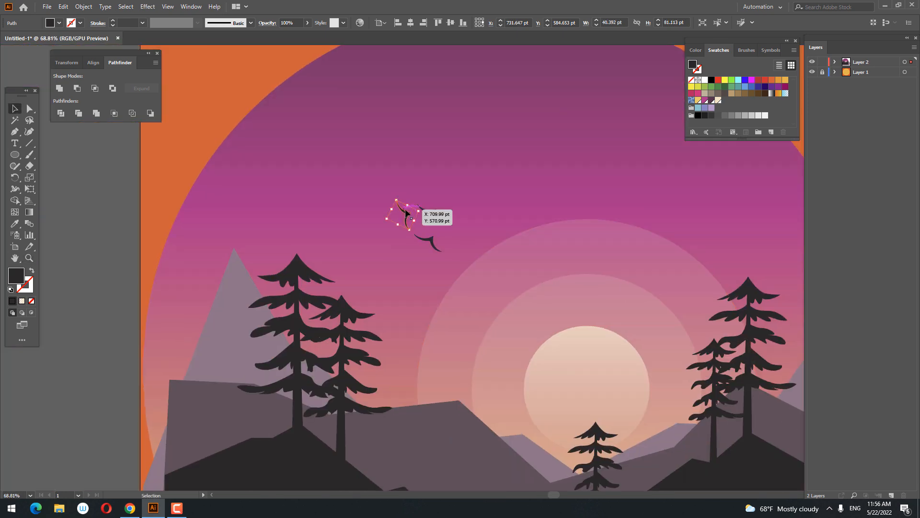
pyautogui.moveTo(406, 214); pyautogui.dragTo(389, 210)
# Group the three birds in the upper-left sky into one object.
pyautogui.press('z')
pyautogui.moveTo(486, 243); pyautogui.dragTo(402, 239)
pyautogui.moveTo(536, 303); pyautogui.dragTo(399, 264)
pyautogui.moveTo(351, 228); pyautogui.dragTo(434, 230)
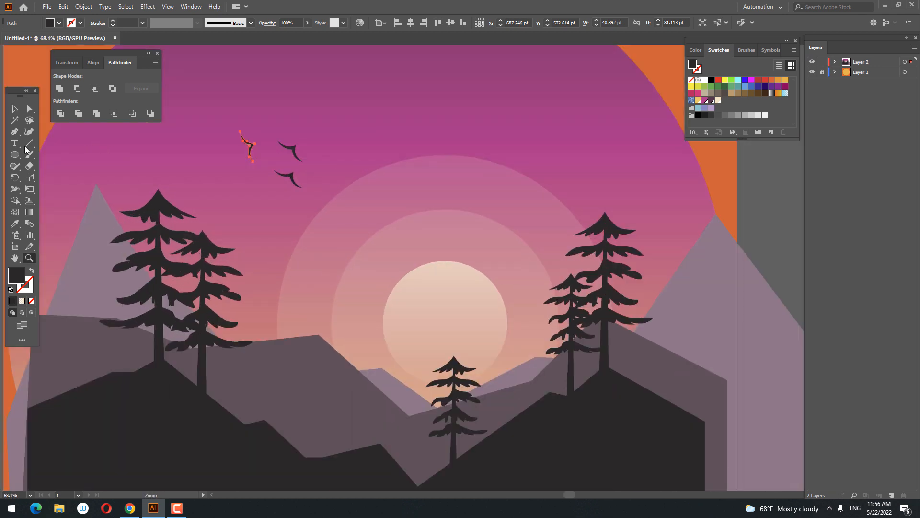
pyautogui.keyDown('shift'); pyautogui.click(292, 179); pyautogui.keyUp('shift')
pyautogui.keyDown('shift'); pyautogui.click(292, 150); pyautogui.keyUp('shift')
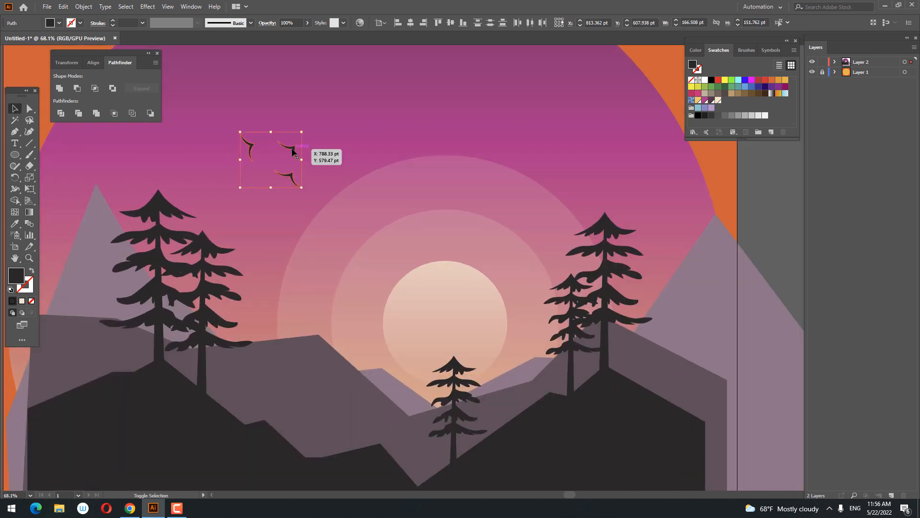
pyautogui.rightClick(305, 138)
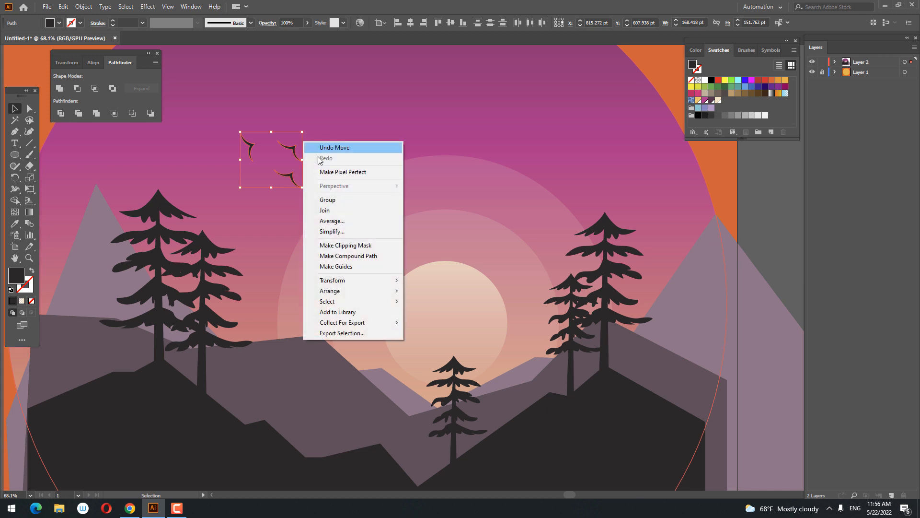
pyautogui.click(342, 201)
# Duplicate the bird group and place a smaller, mirrored copy over the right edge of the sun.
pyautogui.click(63, 6)
pyautogui.click(91, 42)
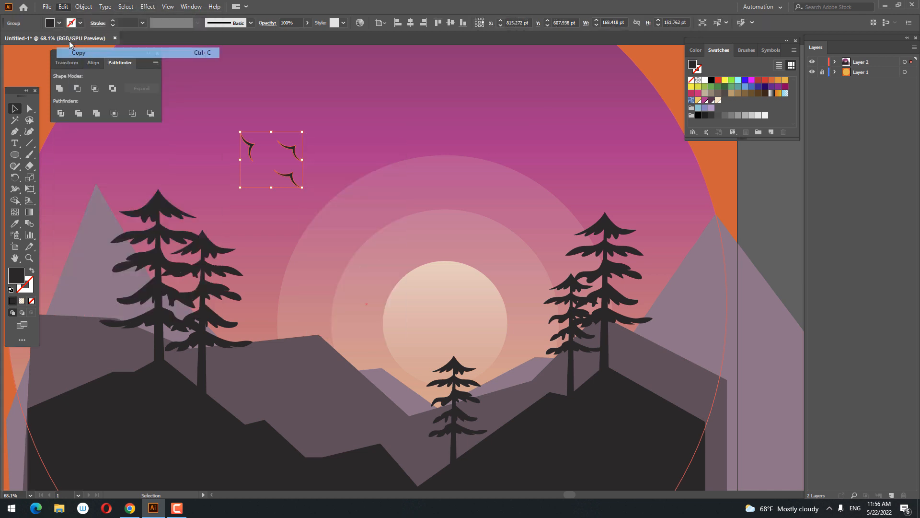
pyautogui.click(63, 7)
pyautogui.click(110, 74)
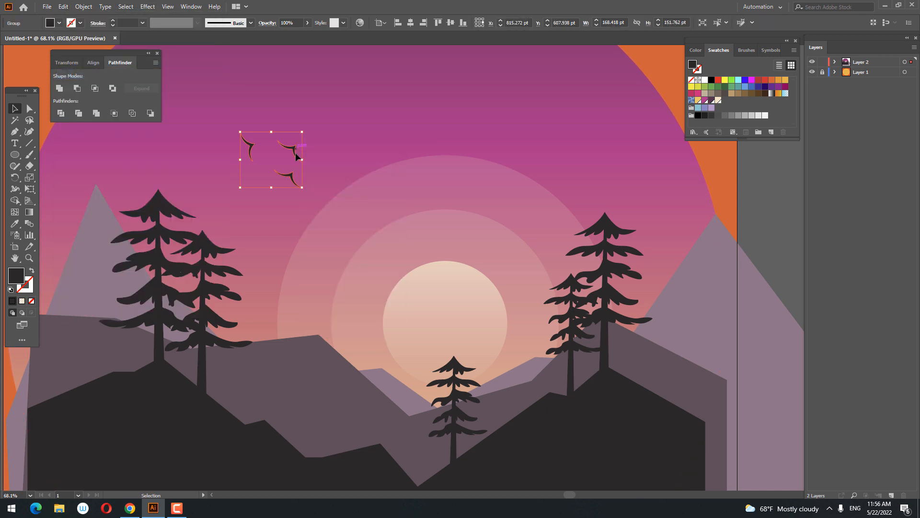
pyautogui.moveTo(296, 157); pyautogui.dragTo(523, 288)
pyautogui.keyDown('shift'); pyautogui.moveTo(526, 301); pyautogui.dragTo(513, 316); pyautogui.keyUp('shift')
pyautogui.press('z')
pyautogui.moveTo(534, 260); pyautogui.dragTo(366, 265)
pyautogui.click(13, 110)
pyautogui.click(66, 181)
# Start a large cloud outline with the Pen tool, curving a wavy top edge across the sky from left to right above the birds.
pyautogui.press('z')
pyautogui.moveTo(333, 228); pyautogui.dragTo(390, 261)
pyautogui.moveTo(398, 273); pyautogui.dragTo(331, 242)
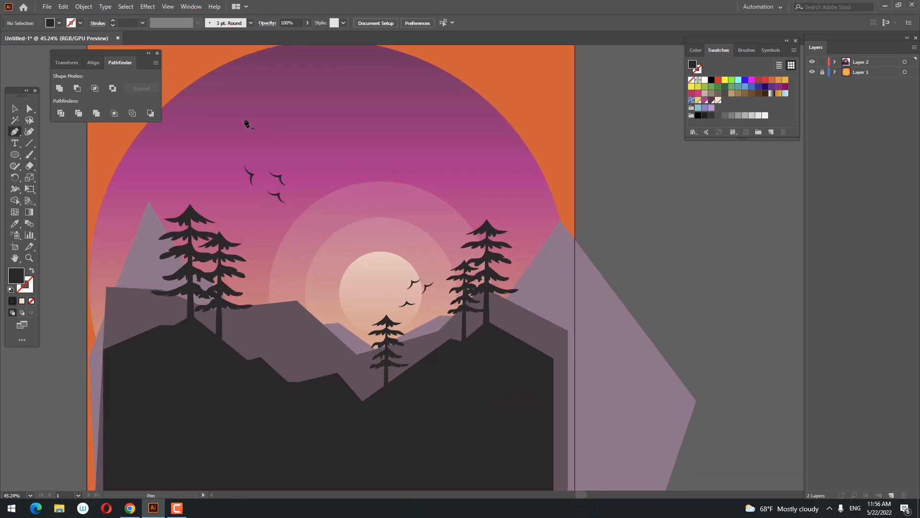
pyautogui.click(130, 127)
pyautogui.moveTo(258, 132); pyautogui.dragTo(310, 157)
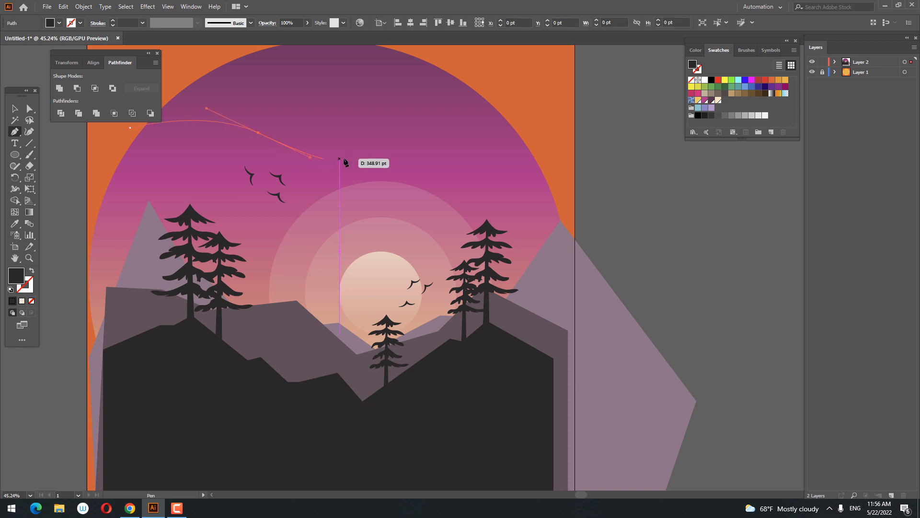
pyautogui.moveTo(373, 154); pyautogui.dragTo(390, 151)
pyautogui.moveTo(514, 100); pyautogui.dragTo(547, 108)
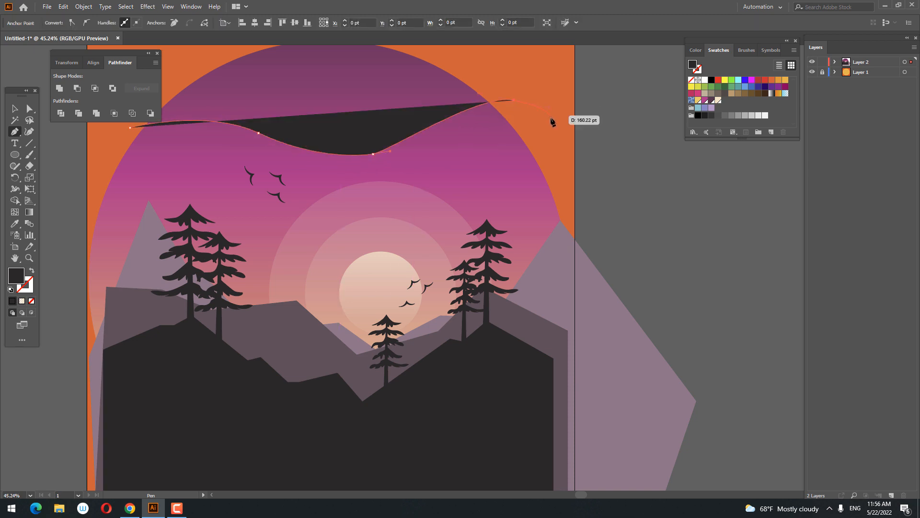
pyautogui.click(552, 123)
# Complete the cloud outline with a notched right end, curled lower edge and rounded left lobe, closing a shape about 1941 by 573 pt.
pyautogui.moveTo(487, 144); pyautogui.dragTo(484, 153)
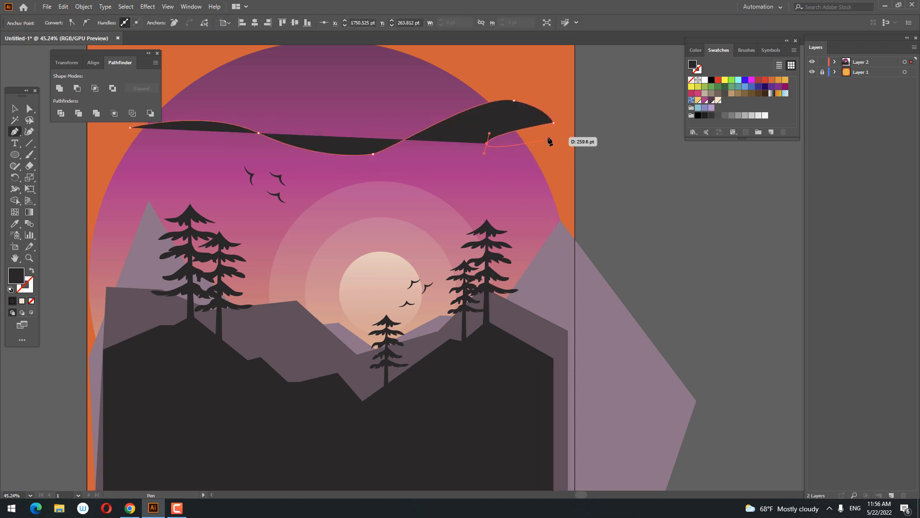
pyautogui.moveTo(549, 138); pyautogui.dragTo(554, 148)
pyautogui.moveTo(545, 214); pyautogui.dragTo(533, 217)
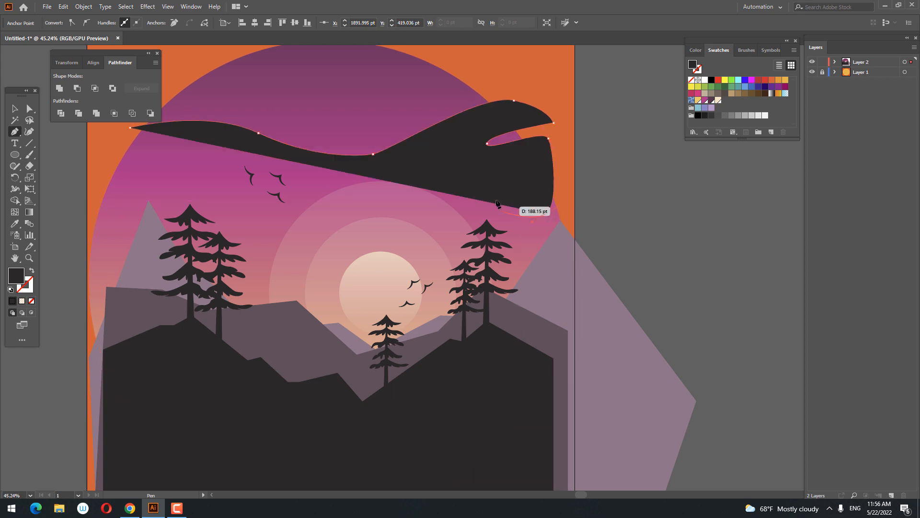
pyautogui.moveTo(484, 195); pyautogui.dragTo(467, 216)
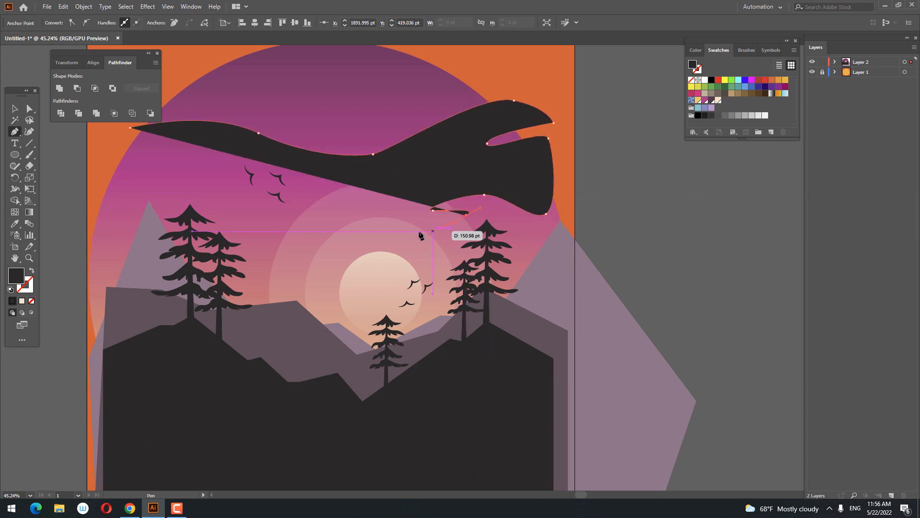
pyautogui.moveTo(383, 231); pyautogui.dragTo(353, 212)
pyautogui.moveTo(322, 200); pyautogui.dragTo(174, 153)
pyautogui.click(130, 128)
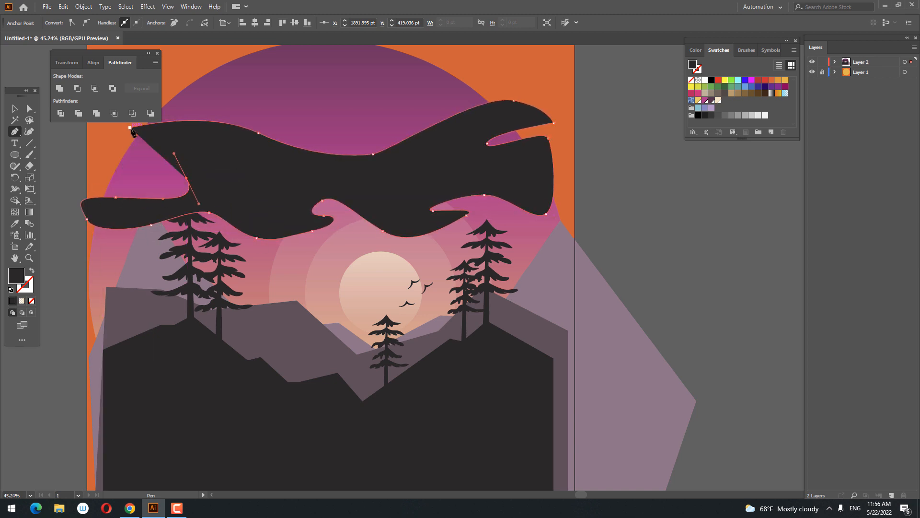
# Fill the cloud with white and set its opacity to 36%.
pyautogui.press('z')
pyautogui.keyDown('alt'); pyautogui.click(403, 180); pyautogui.keyUp('alt')
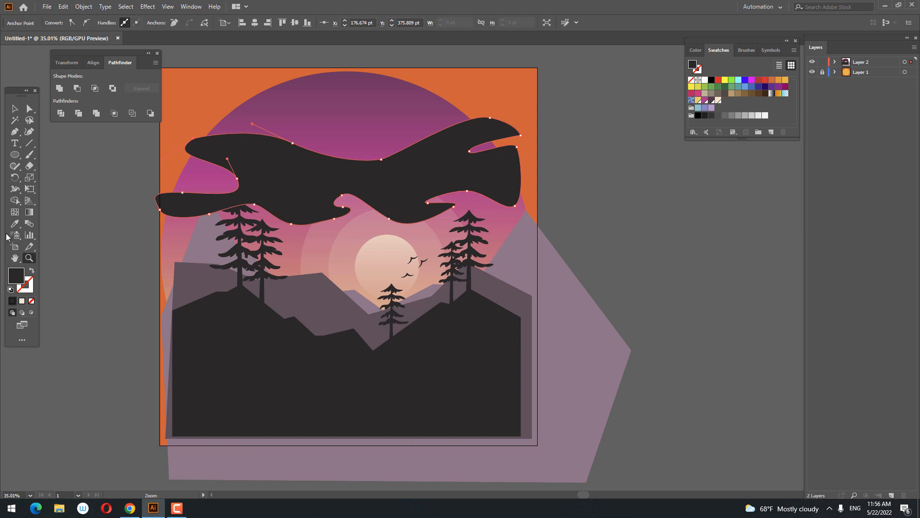
pyautogui.click(705, 81)
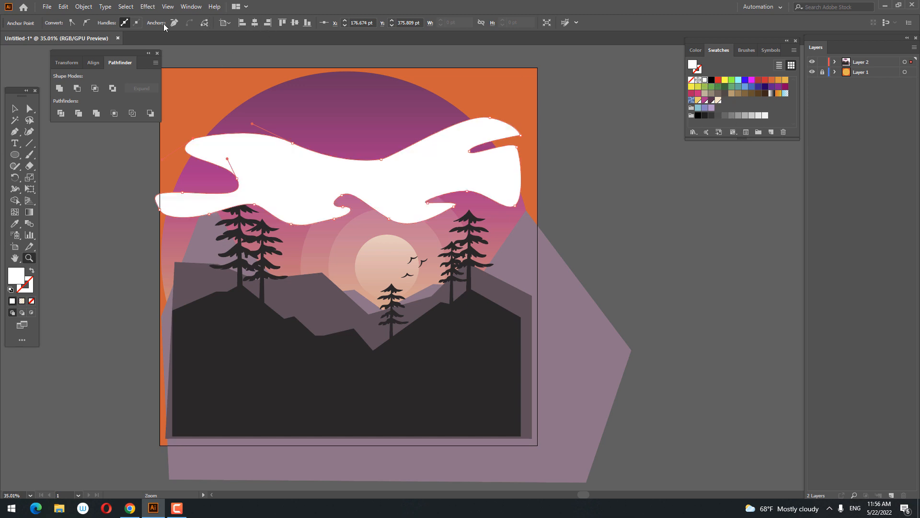
pyautogui.click(13, 111)
pyautogui.click(713, 273)
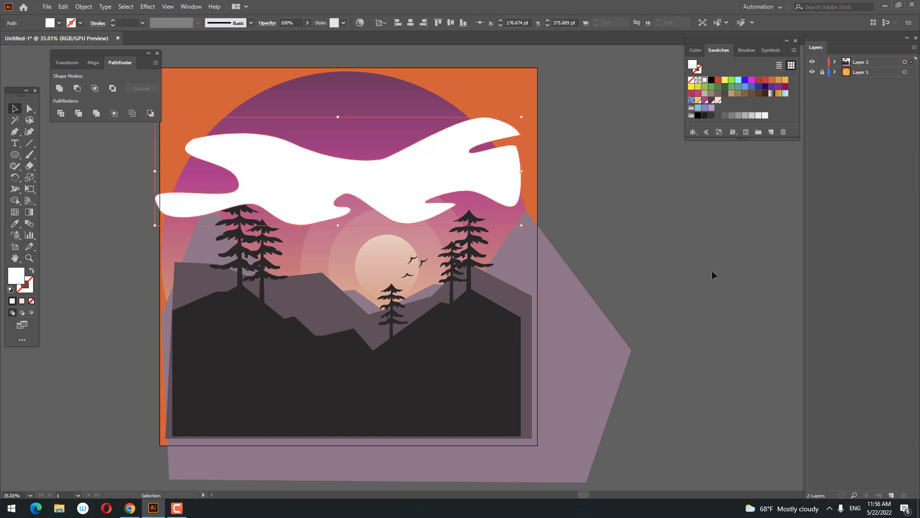
pyautogui.click(482, 189)
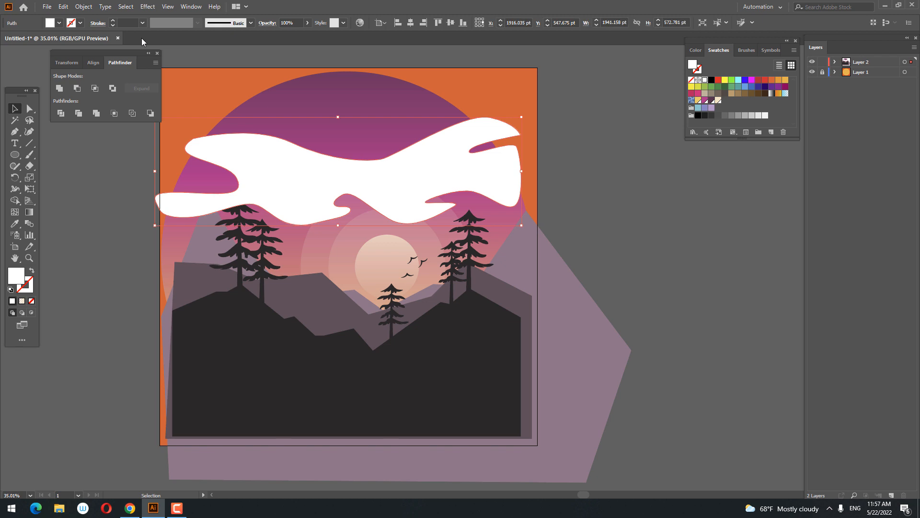
pyautogui.click(307, 23)
pyautogui.moveTo(294, 36); pyautogui.dragTo(283, 39)
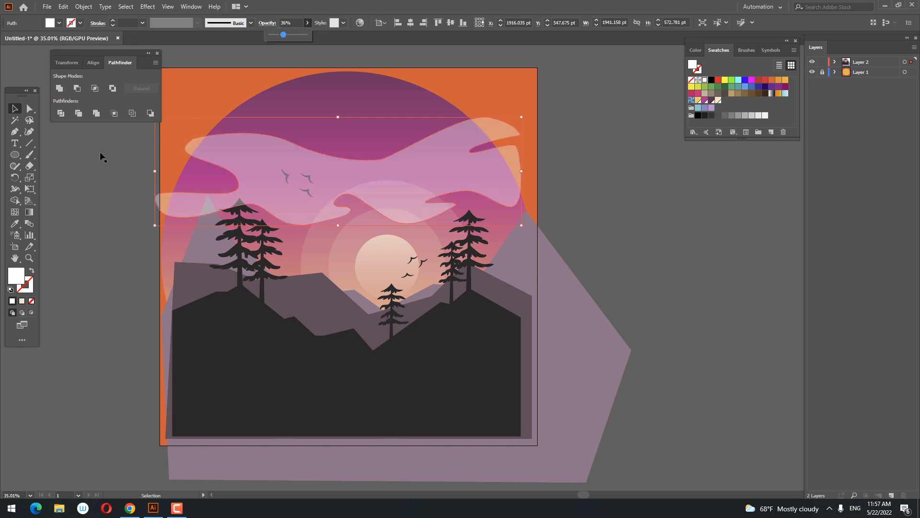
# Extend the cloud's upper-left lobe past the artboard edge and reshape its top edge with the Curvature tool.
pyautogui.click(29, 132)
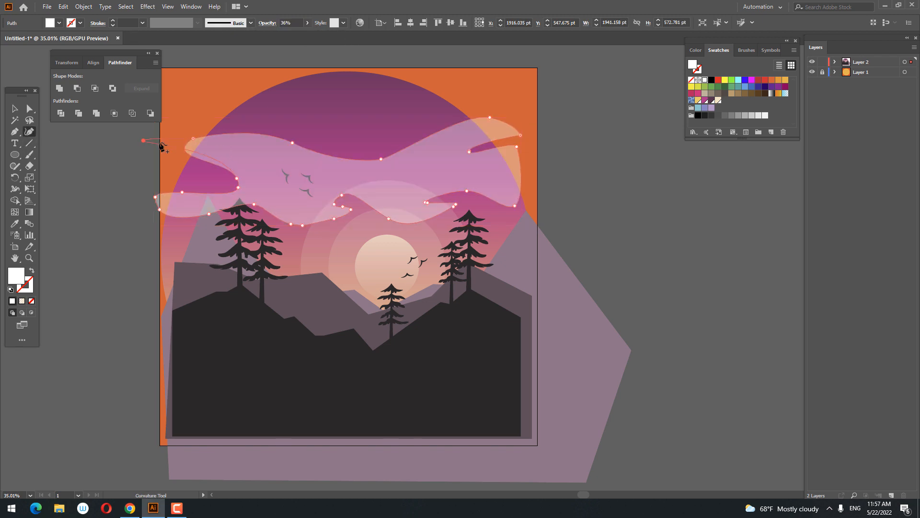
pyautogui.click(194, 138)
pyautogui.click(192, 109)
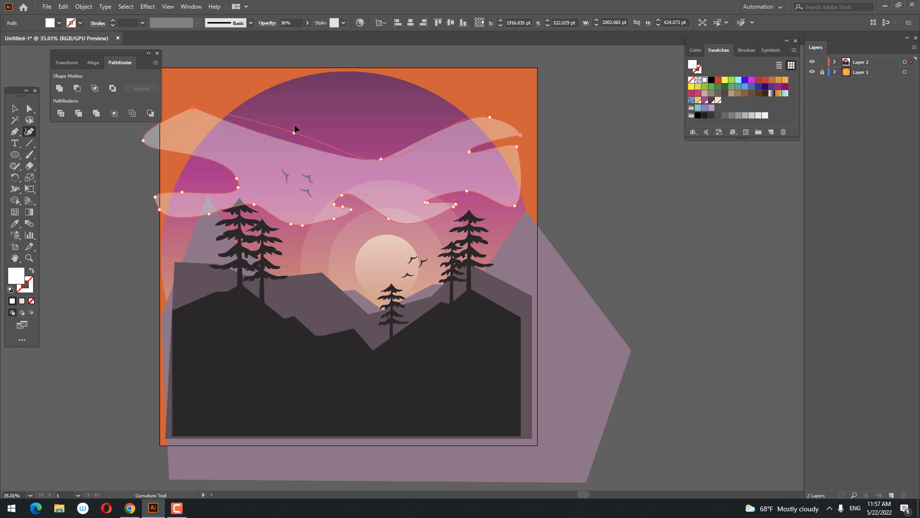
pyautogui.click(294, 125)
pyautogui.moveTo(382, 158); pyautogui.dragTo(381, 189)
# Enlarge and round the cloud's lower-left lobe with the Curvature tool, and reshape the notch between its two left lobes.
pyautogui.press('z')
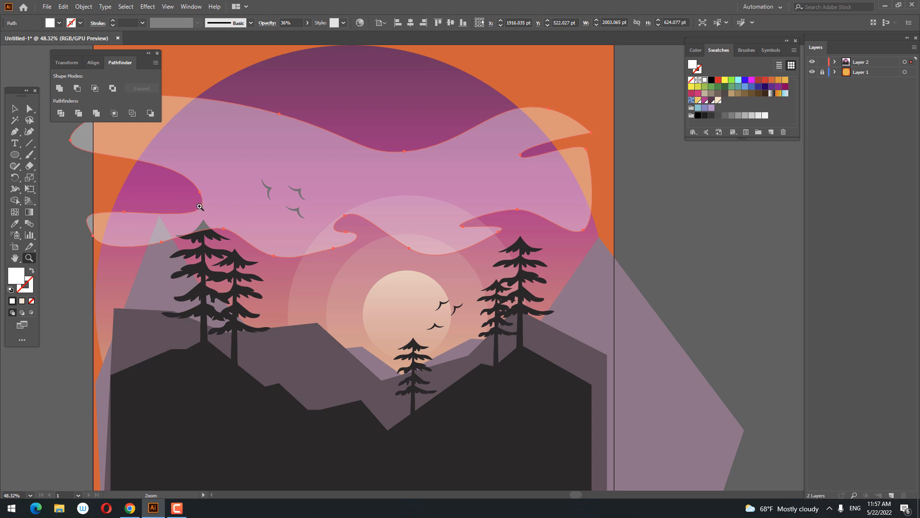
pyautogui.hotkey('shift', '`')
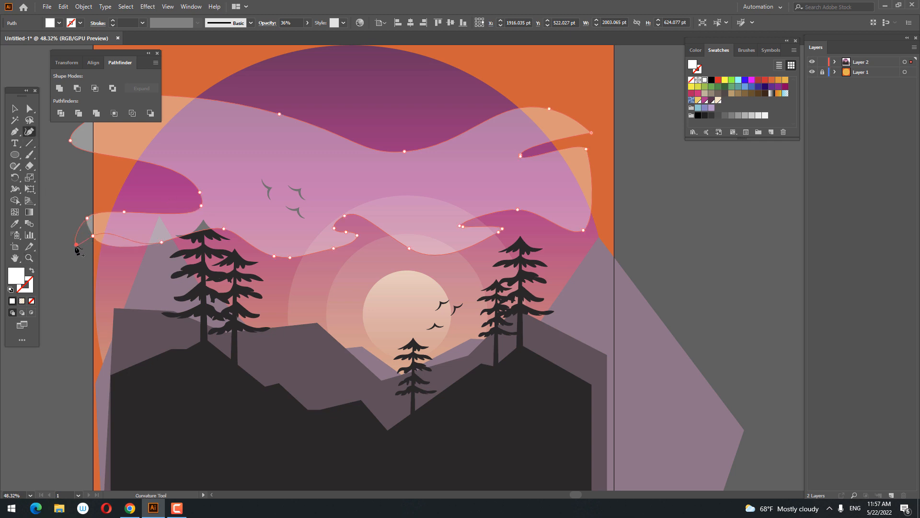
pyautogui.moveTo(76, 248); pyautogui.dragTo(85, 260)
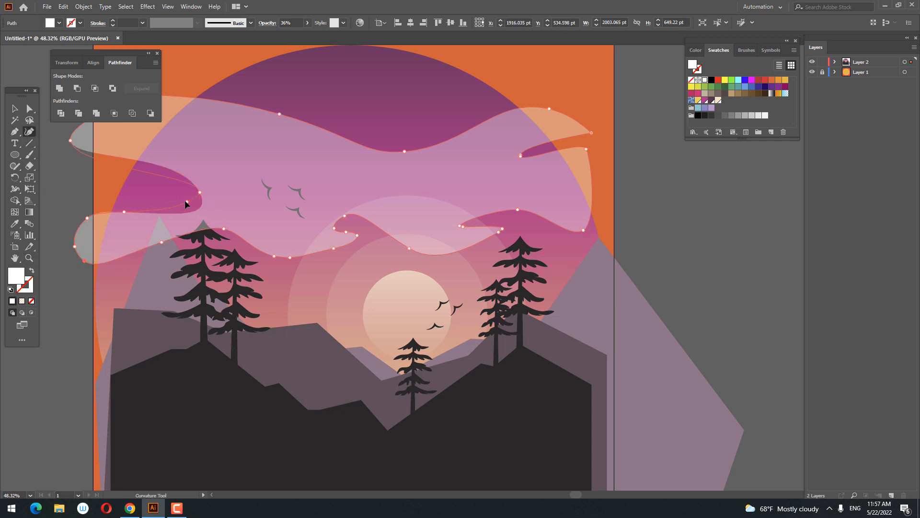
pyautogui.click(186, 202)
pyautogui.moveTo(155, 167); pyautogui.dragTo(155, 168)
pyautogui.press('z')
pyautogui.moveTo(214, 190); pyautogui.dragTo(187, 186)
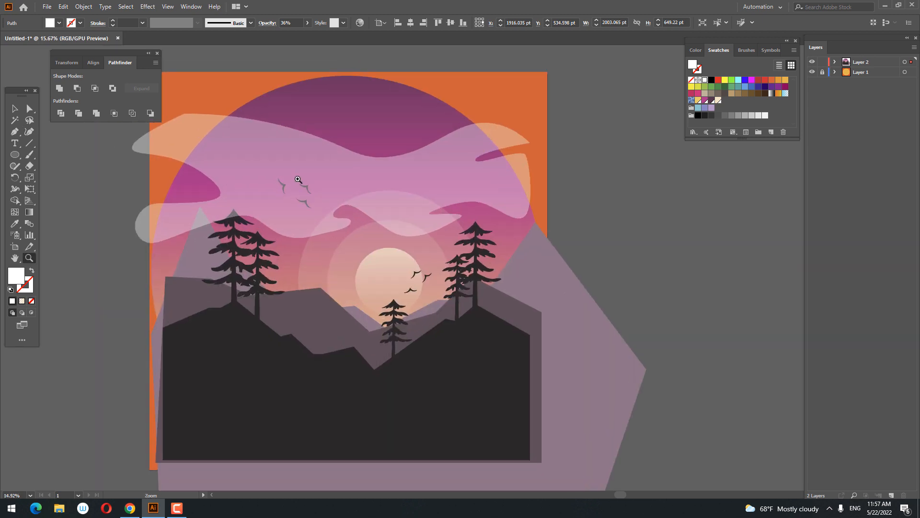
# Draw a slim wavy shape with the Pen tool inside the cloud's upper-left part and match its appearance to the cloud.
pyautogui.moveTo(212, 136); pyautogui.dragTo(169, 136)
pyautogui.press('p')
pyautogui.hotkey('ctrl', 'z')
pyautogui.click(236, 144)
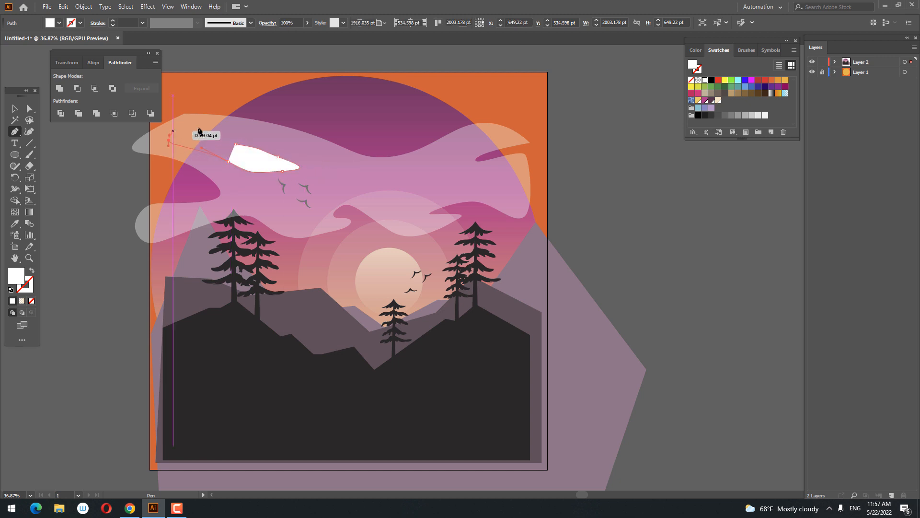
pyautogui.moveTo(236, 144); pyautogui.dragTo(257, 163)
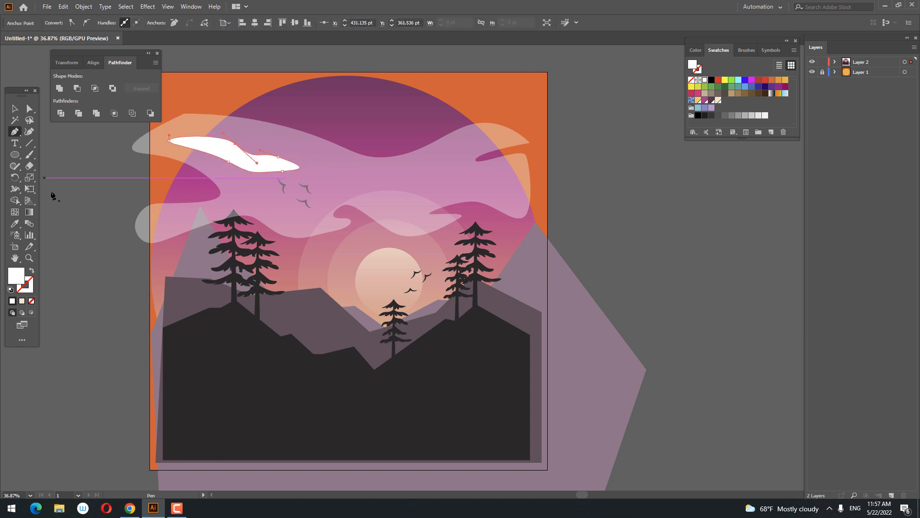
pyautogui.click(15, 223)
pyautogui.click(359, 178)
# Cut the slim wavy shape out of the cloud with the Exclude operation.
pyautogui.hotkey('ctrl', 'space')
pyautogui.moveTo(365, 163); pyautogui.dragTo(390, 203)
pyautogui.click(14, 108)
pyautogui.keyDown('shift'); pyautogui.click(302, 150); pyautogui.keyUp('shift')
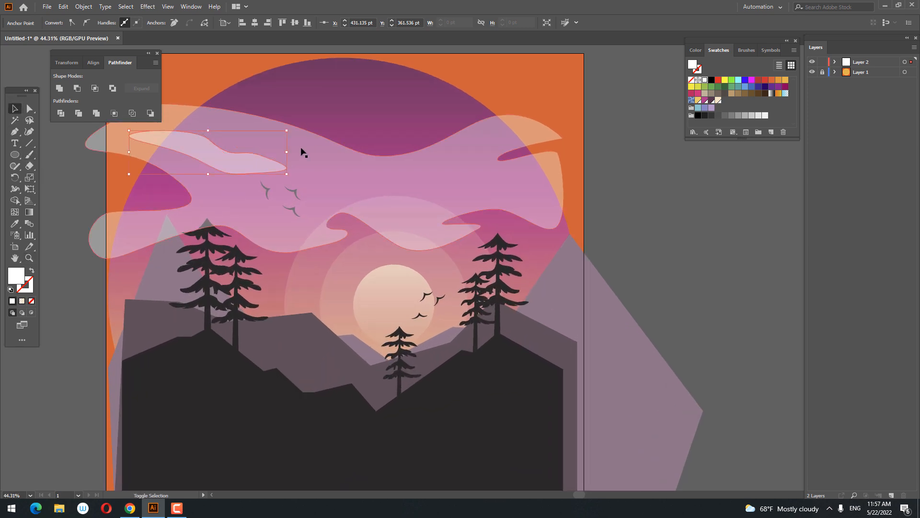
pyautogui.click(113, 90)
pyautogui.press('z')
pyautogui.moveTo(452, 216)
pyautogui.mouseDown()
pyautogui.moveTo(381, 224)
pyautogui.moveTo(456, 219)
pyautogui.mouseUp()
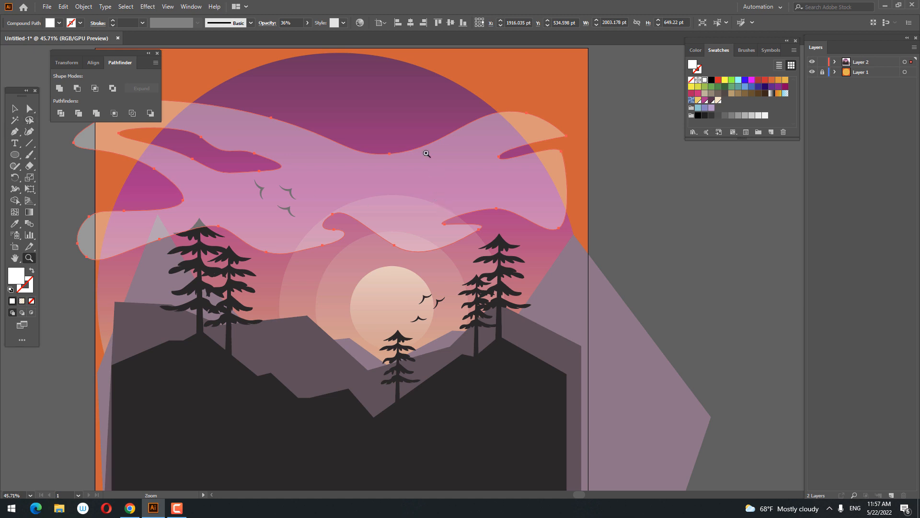
# Send the cloud and the sky circle together behind the birds, trees and mountains.
pyautogui.click(14, 110)
pyautogui.click(666, 218)
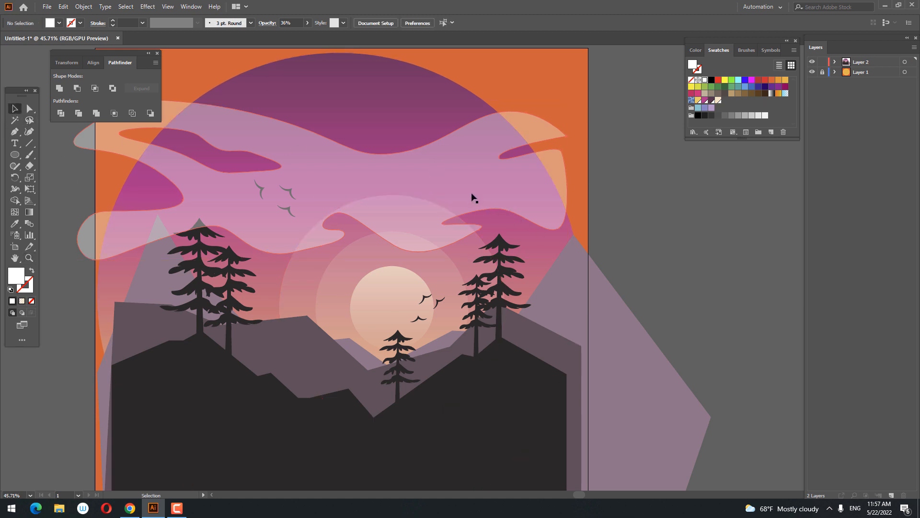
pyautogui.click(471, 196)
pyautogui.keyDown('shift'); pyautogui.click(390, 119); pyautogui.keyUp('shift')
pyautogui.rightClick(390, 119)
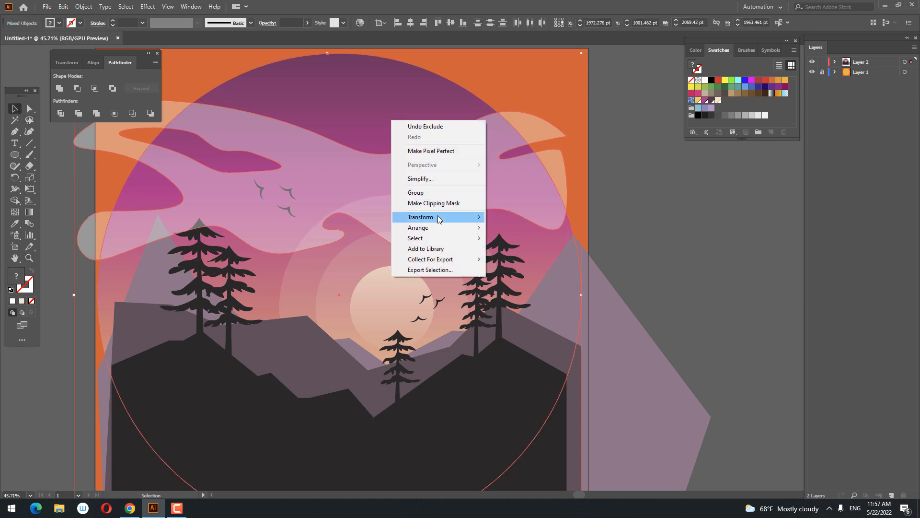
pyautogui.moveTo(436, 227)
pyautogui.click(597, 261)
pyautogui.click(682, 245)
# Lower the cloud's opacity to 11% and deselect it.
pyautogui.press('z')
pyautogui.moveTo(679, 209); pyautogui.dragTo(410, 194)
pyautogui.click(18, 110)
pyautogui.click(430, 166)
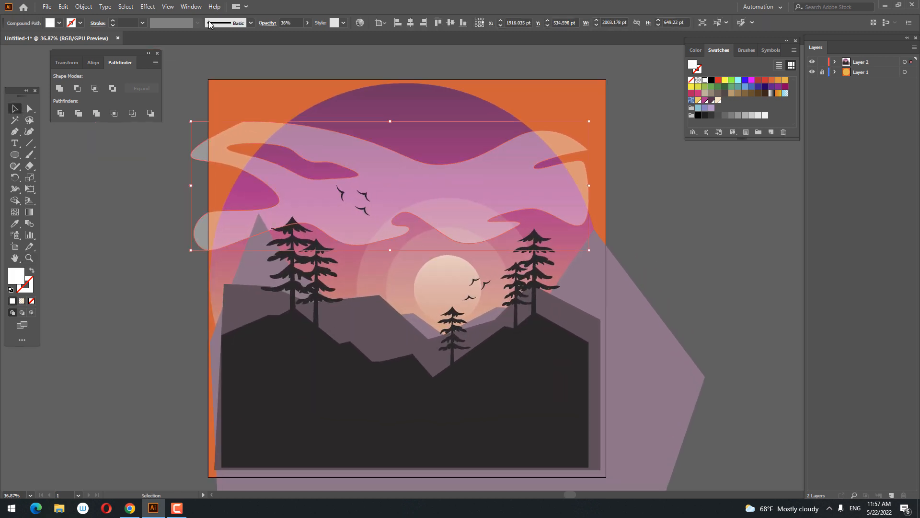
pyautogui.click(307, 23)
pyautogui.moveTo(277, 35); pyautogui.dragTo(276, 35)
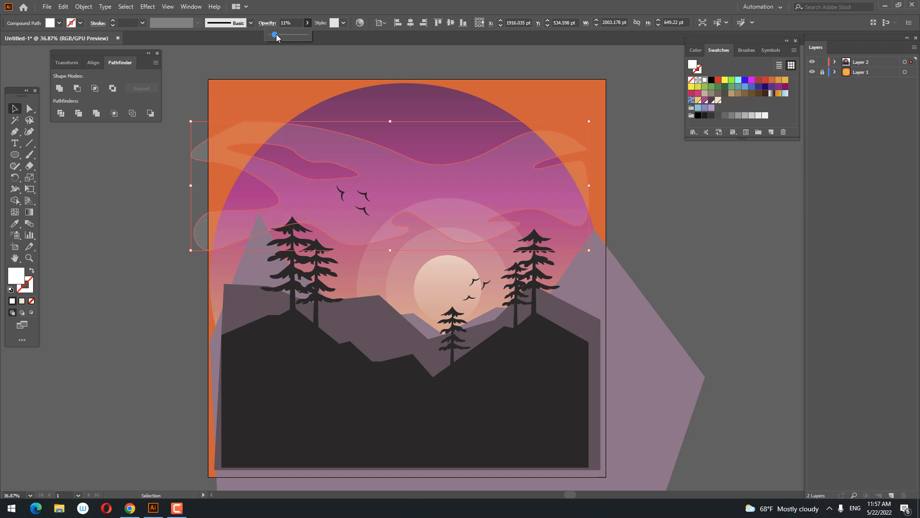
pyautogui.click(768, 251)
pyautogui.click(777, 251)
# Draw a second white cloud with the Pen tool across the sky circle's upper-right part, with two tapered left arms and a pointed right end.
pyautogui.press('z')
pyautogui.moveTo(724, 218); pyautogui.dragTo(266, 193)
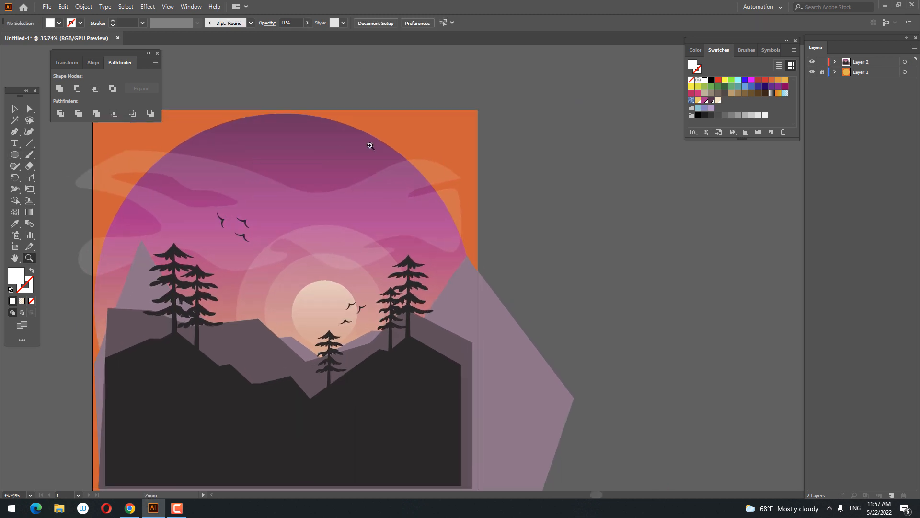
pyautogui.moveTo(371, 146); pyautogui.dragTo(510, 150)
pyautogui.press('p')
pyautogui.click(299, 188)
pyautogui.moveTo(359, 127); pyautogui.dragTo(339, 140)
pyautogui.click(233, 135)
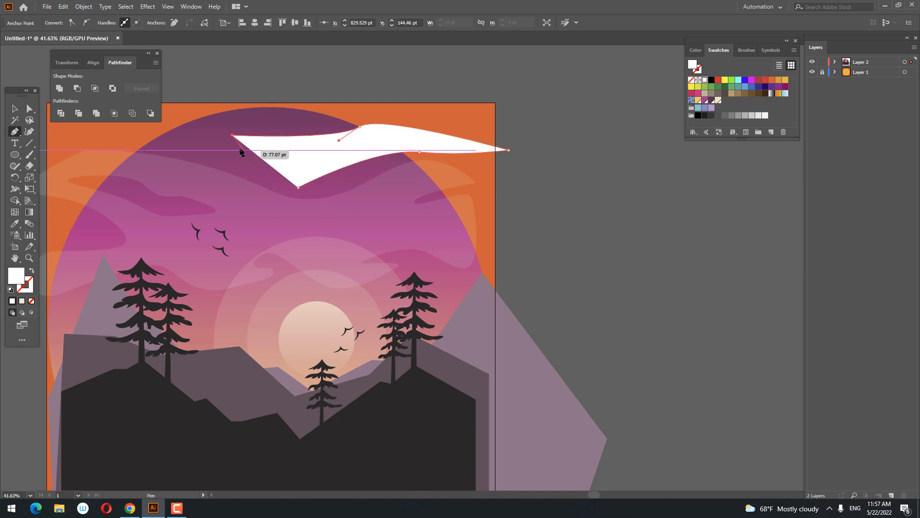
pyautogui.hotkey('ctrl', 'z')
pyautogui.moveTo(233, 144); pyautogui.dragTo(253, 150)
pyautogui.moveTo(330, 147); pyautogui.dragTo(339, 154)
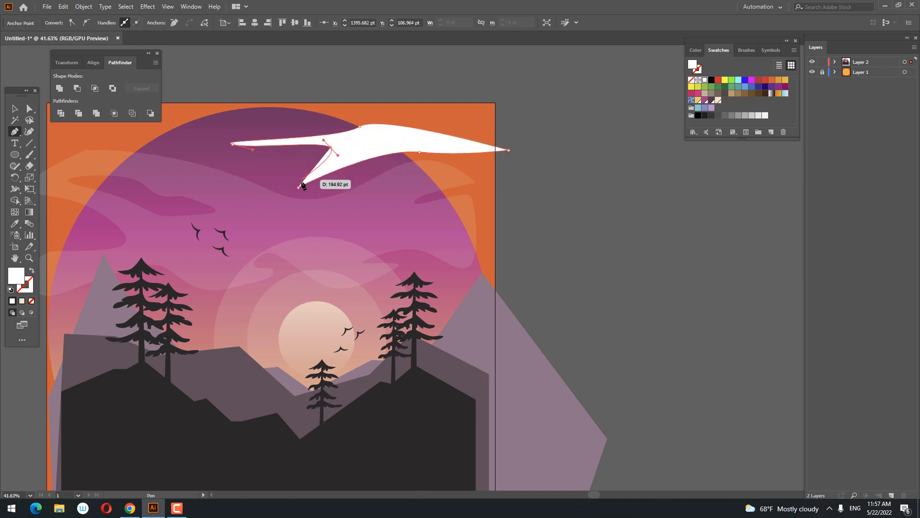
pyautogui.moveTo(299, 187); pyautogui.dragTo(332, 190)
pyautogui.press('z')
pyautogui.moveTo(384, 162); pyautogui.dragTo(431, 164)
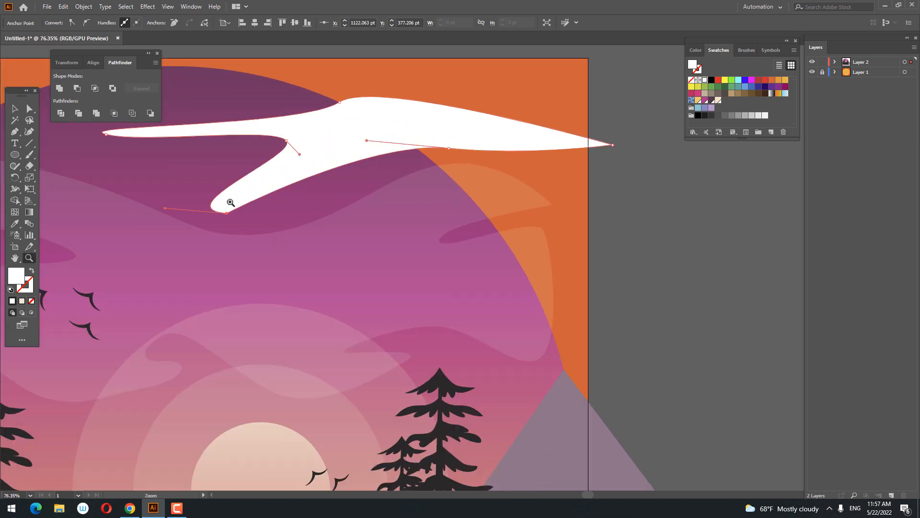
# Reshape the second cloud's lower edge with the Curvature tool, widening its lower-left arm and curving the underside toward the pointed right end.
pyautogui.click(30, 132)
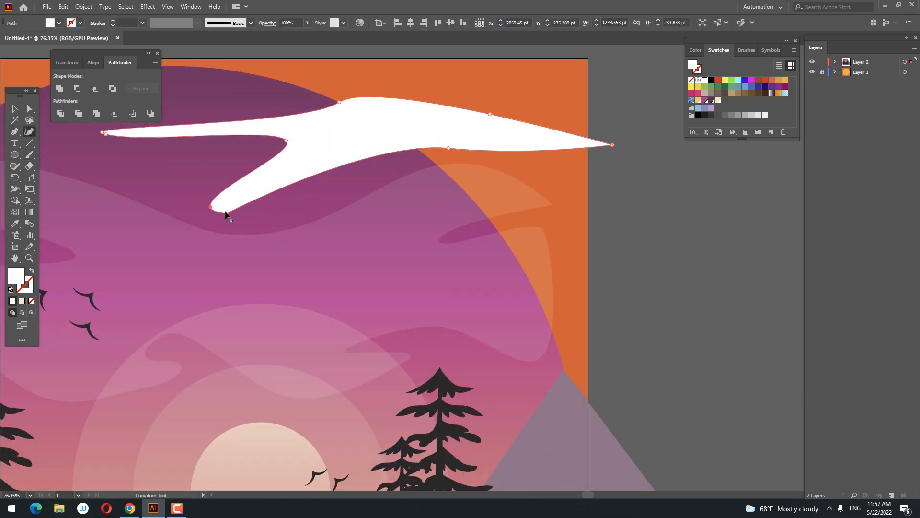
pyautogui.moveTo(227, 213); pyautogui.dragTo(259, 203)
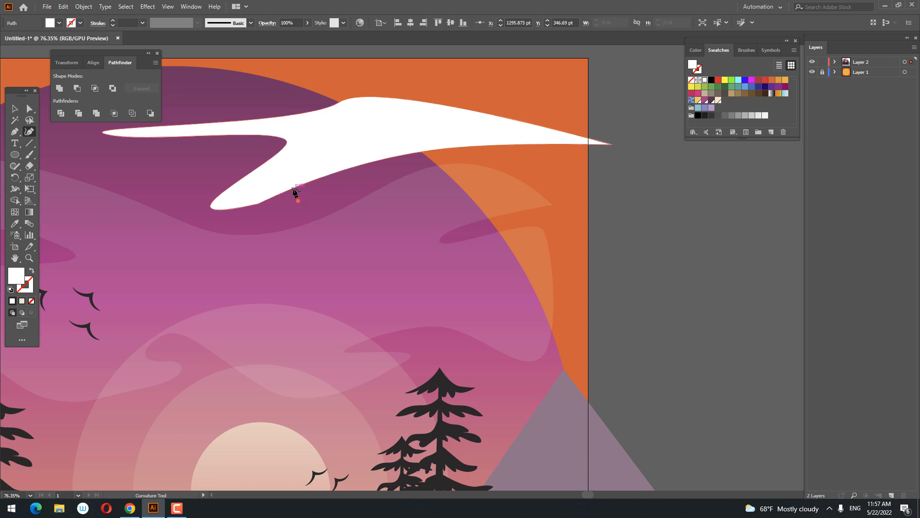
pyautogui.press('v')
pyautogui.hotkey('shift', '`')
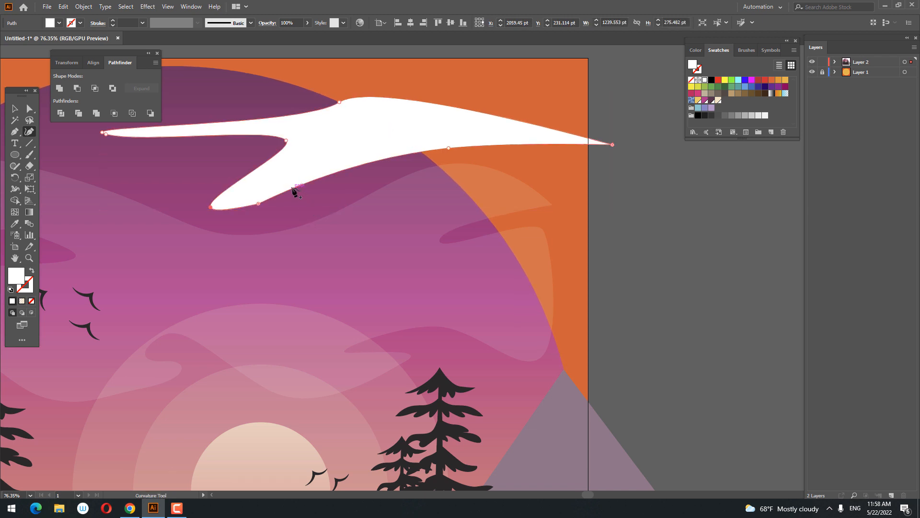
pyautogui.click(302, 196)
pyautogui.moveTo(258, 204); pyautogui.dragTo(309, 200)
pyautogui.moveTo(450, 149); pyautogui.dragTo(433, 149)
pyautogui.hotkey('ctrl', 'z')
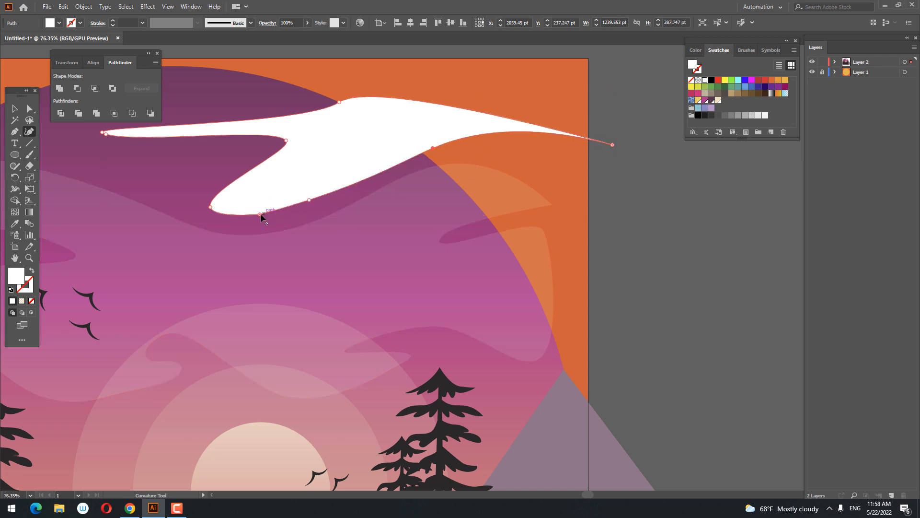
pyautogui.click(29, 109)
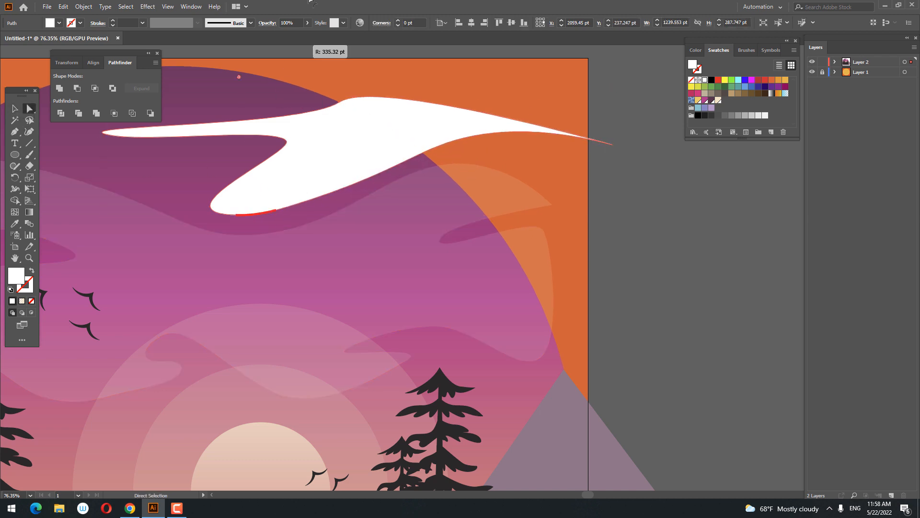
pyautogui.click(677, 247)
pyautogui.press('z')
pyautogui.moveTo(666, 248); pyautogui.dragTo(528, 274)
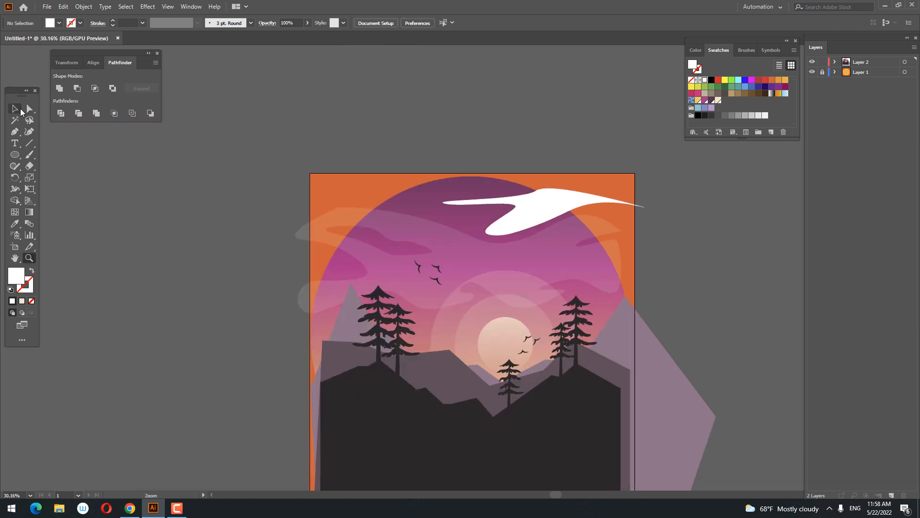
# Copy the translucent 11% opacity look of an existing cloud onto the second white cloud with the Eyedropper.
pyautogui.click(21, 110)
pyautogui.click(539, 217)
pyautogui.click(16, 224)
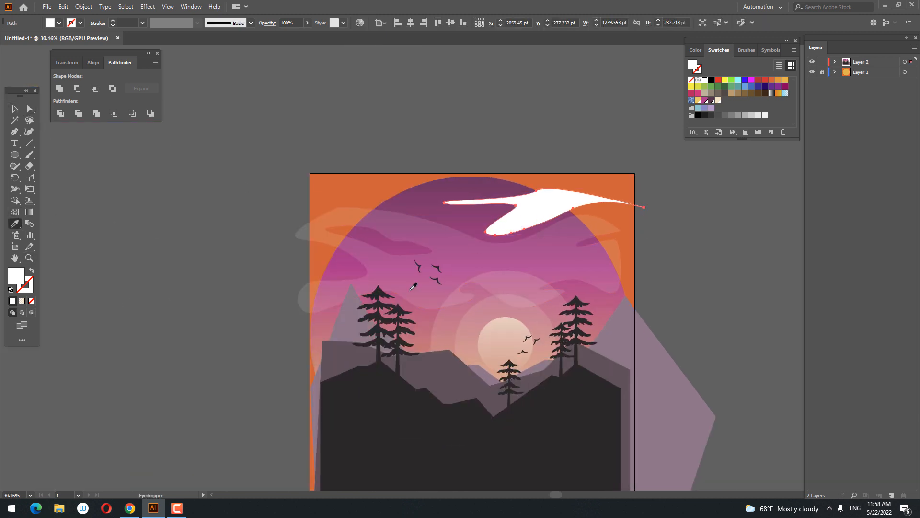
pyautogui.click(500, 261)
pyautogui.press('z')
pyautogui.moveTo(504, 237); pyautogui.dragTo(573, 302)
pyautogui.click(415, 211)
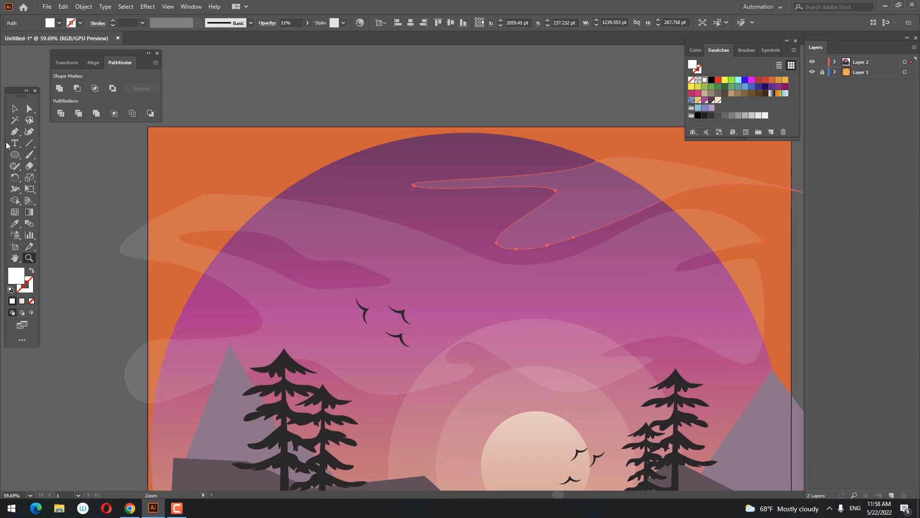
# Draw a third white cloud with the Pen tool over the sky circle's upper-left edge, with a rounded left end and a slim right tail.
pyautogui.click(321, 145)
pyautogui.moveTo(428, 203); pyautogui.dragTo(499, 218)
pyautogui.moveTo(369, 206); pyautogui.dragTo(347, 207)
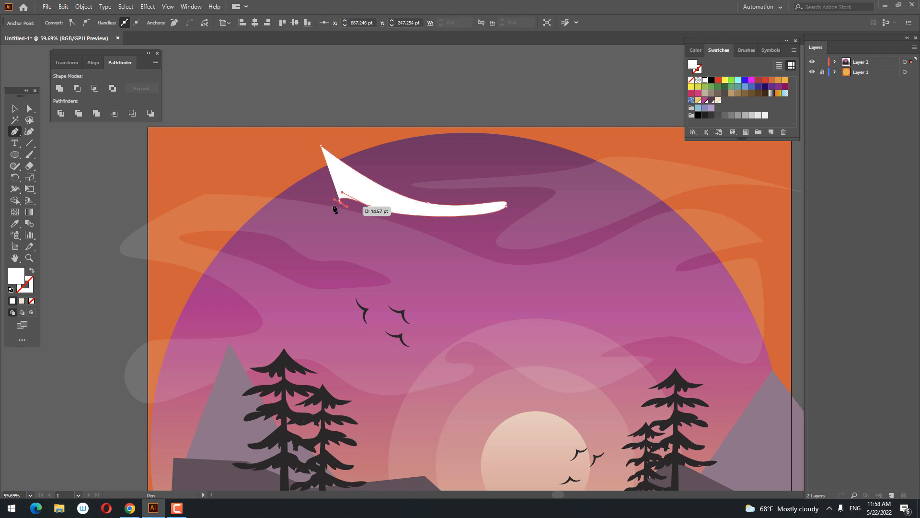
pyautogui.moveTo(274, 197); pyautogui.dragTo(325, 150)
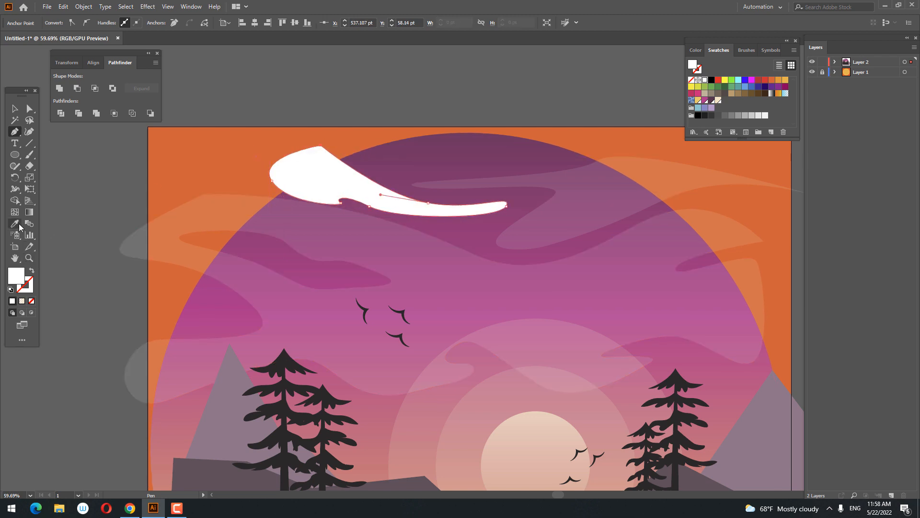
# Apply the translucent look of an existing cloud to the third cloud with the Eyedropper and deselect it.
pyautogui.click(19, 225)
pyautogui.click(272, 209)
pyautogui.click(15, 111)
pyautogui.press('z')
pyautogui.moveTo(401, 209); pyautogui.dragTo(359, 297)
pyautogui.moveTo(325, 389); pyautogui.dragTo(264, 309)
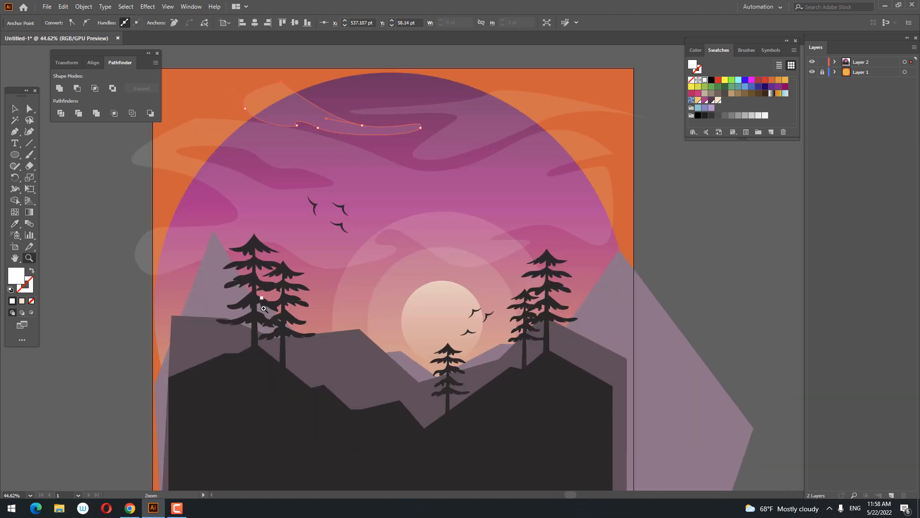
pyautogui.click(20, 115)
pyautogui.press('z')
pyautogui.moveTo(405, 205); pyautogui.dragTo(344, 220)
pyautogui.click(15, 110)
pyautogui.click(717, 182)
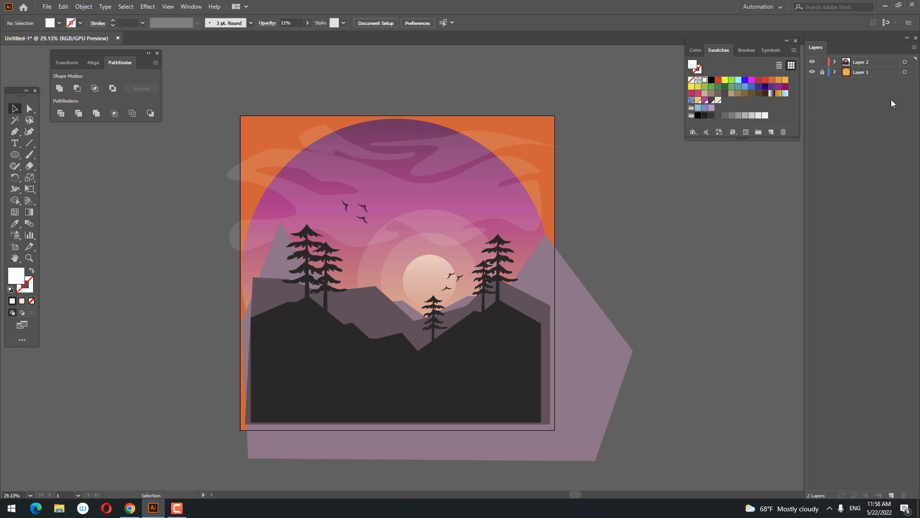
# Hide Layer 2, cut the yellow circle from the unlocked Layer 1, and restore Layer 2's visibility with Layer 1 locked.
pyautogui.click(812, 63)
pyautogui.click(459, 262)
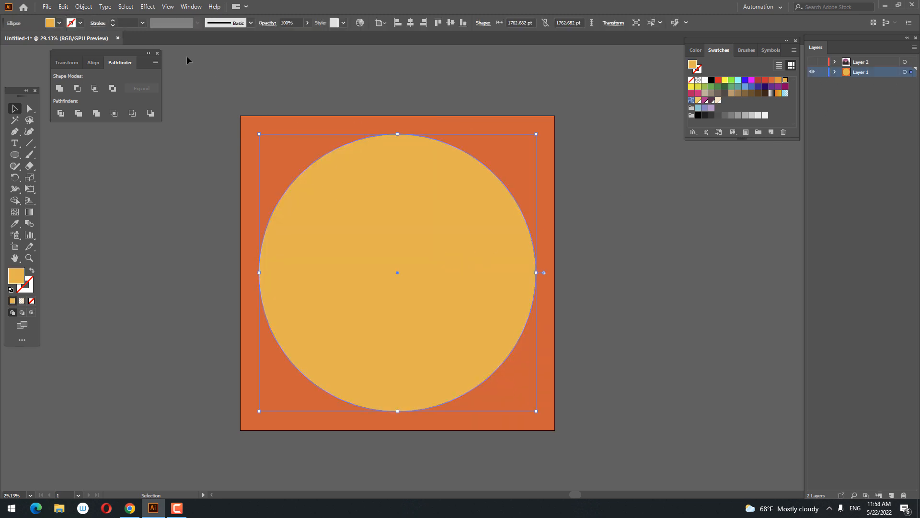
pyautogui.click(66, 7)
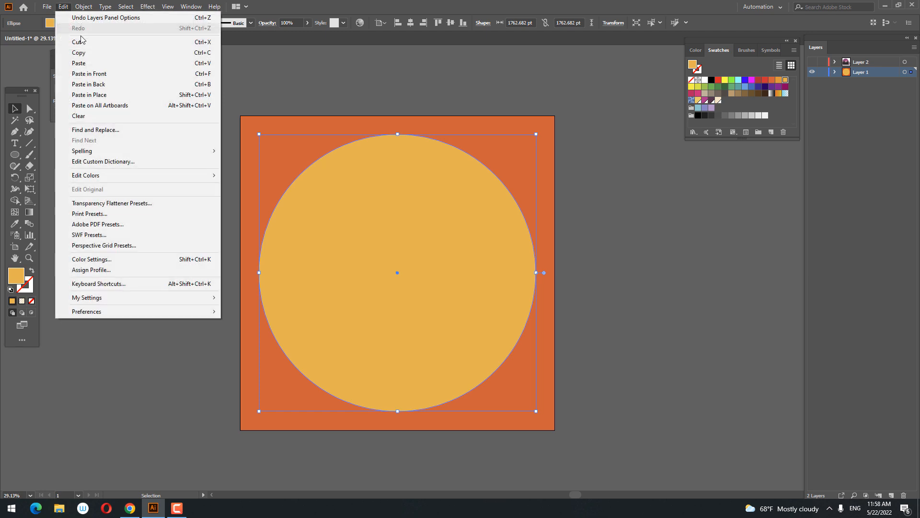
pyautogui.click(86, 42)
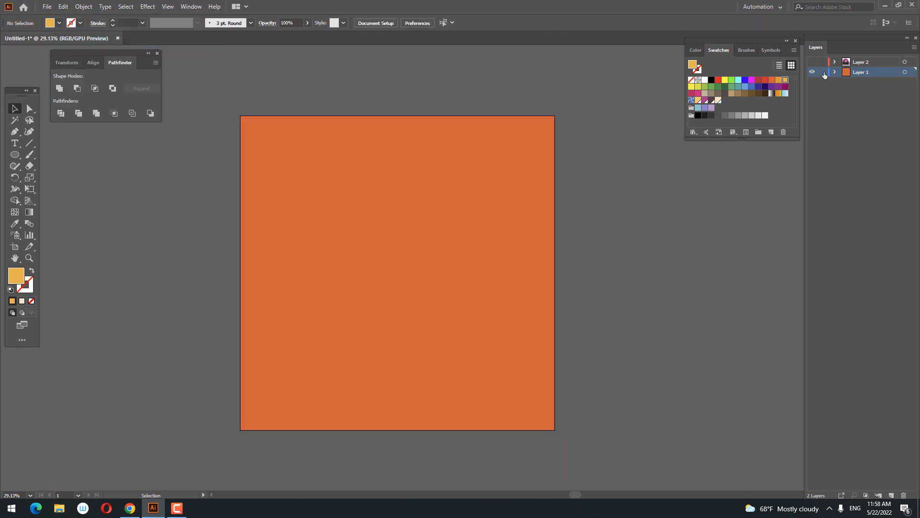
pyautogui.click(812, 62)
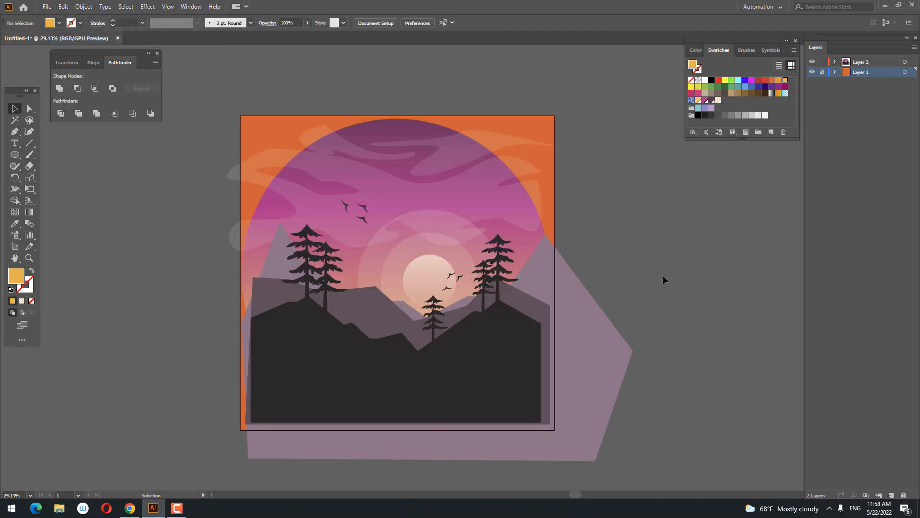
pyautogui.rightClick(642, 262)
pyautogui.click(83, 6)
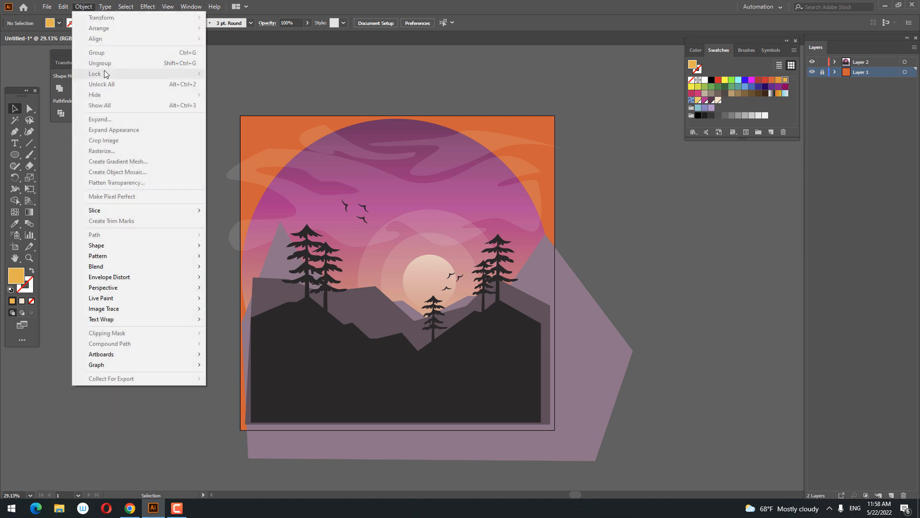
pyautogui.click(63, 7)
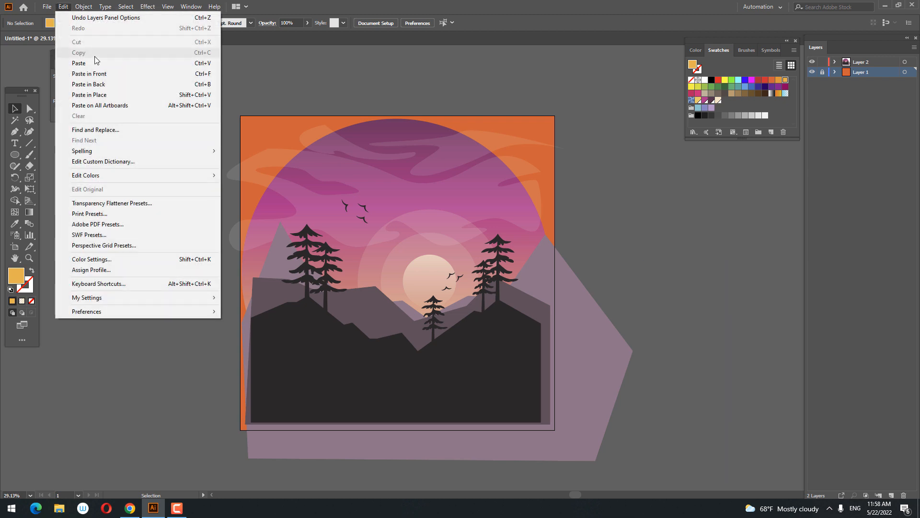
pyautogui.click(115, 79)
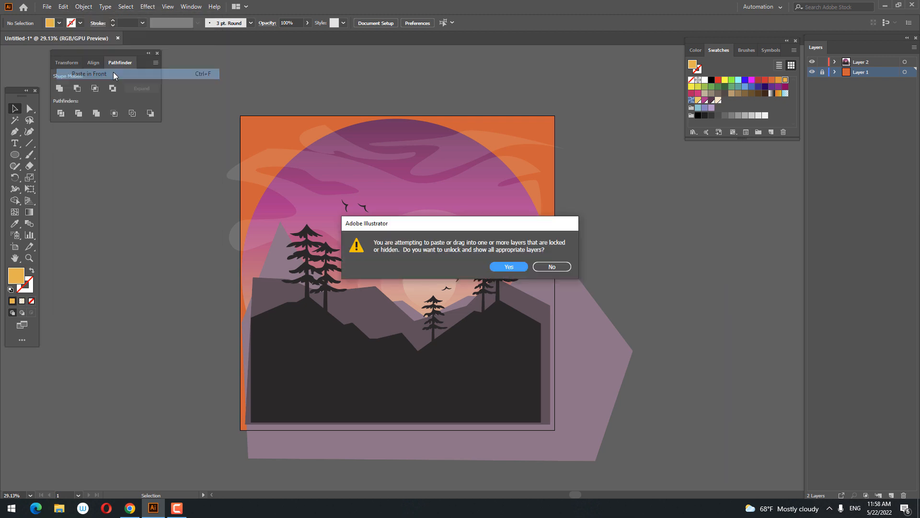
pyautogui.click(571, 266)
# Make Layer 2 active and paste the cut yellow circle in front of the landscape.
pyautogui.click(819, 64)
pyautogui.click(80, 10)
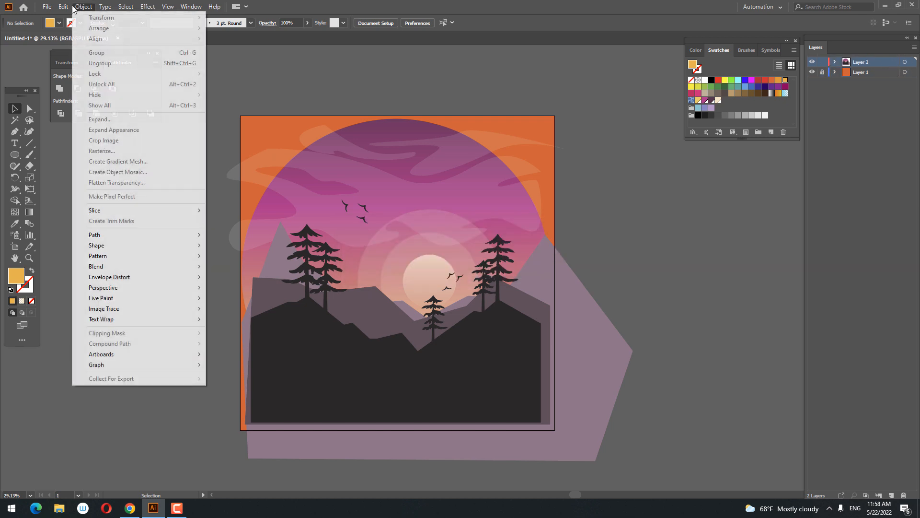
pyautogui.click(118, 78)
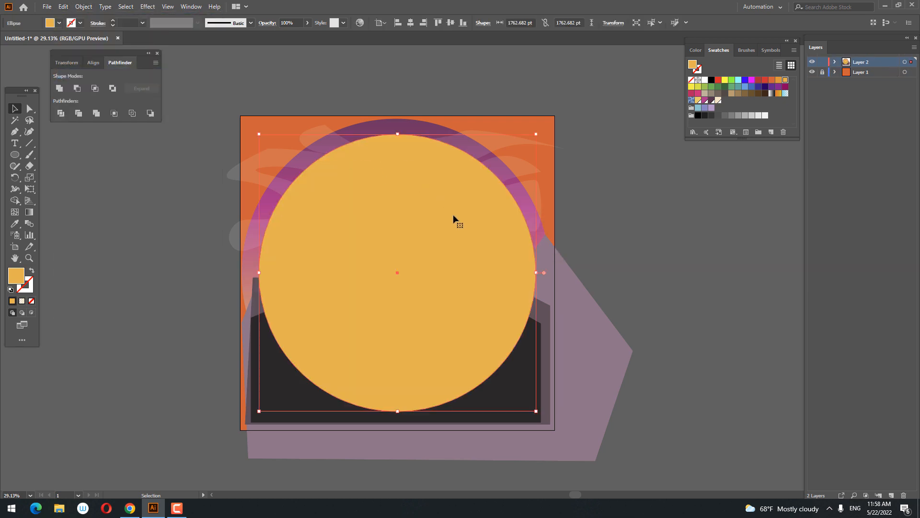
# Select all the landscape artwork with the yellow circle, make a clipping mask from it, and deselect.
pyautogui.moveTo(701, 421); pyautogui.dragTo(90, 42)
pyautogui.moveTo(613, 292); pyautogui.dragTo(590, 185)
pyautogui.click(84, 7)
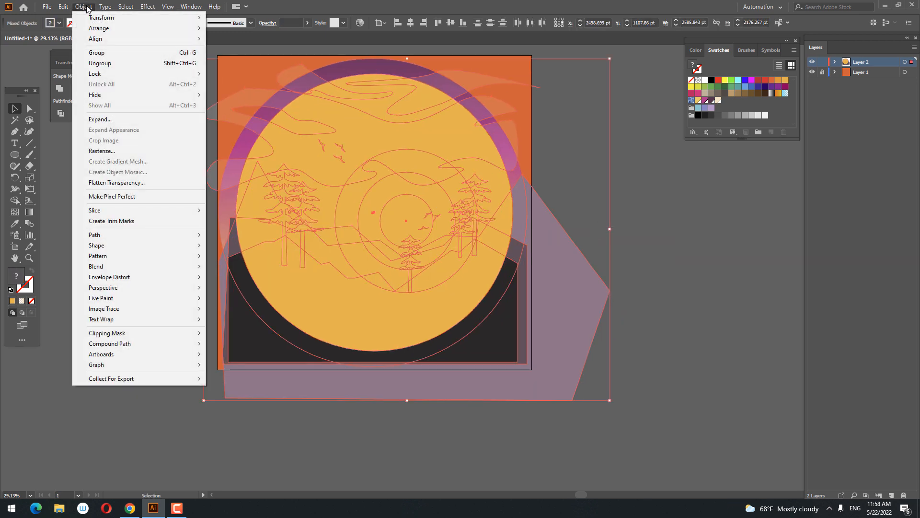
pyautogui.rightClick(425, 145)
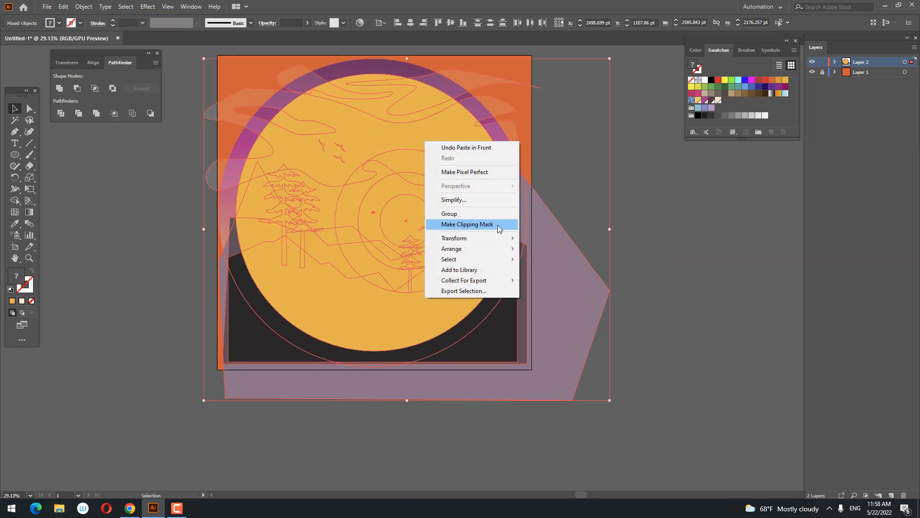
pyautogui.click(479, 226)
pyautogui.hotkey('ctrl', 'shift', 'a')
# Hide Layer 1 with the orange background square.
pyautogui.press('z')
pyautogui.click(314, 168)
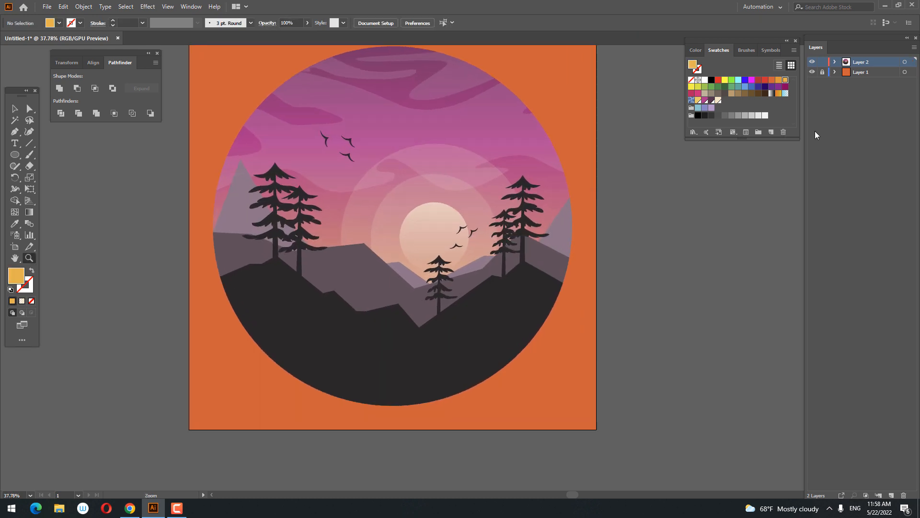
pyautogui.click(812, 73)
# Examine the clipped circular landscape on the white artboard, up close and as a whole.
pyautogui.click(340, 120)
pyautogui.moveTo(393, 172); pyautogui.dragTo(406, 201)
pyautogui.click(479, 215)
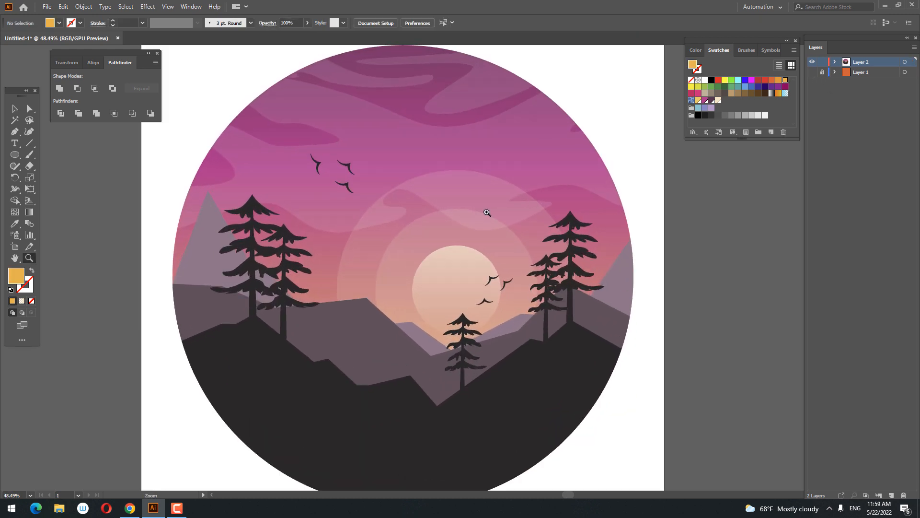
pyautogui.moveTo(509, 209); pyautogui.dragTo(514, 192)
pyautogui.click(17, 109)
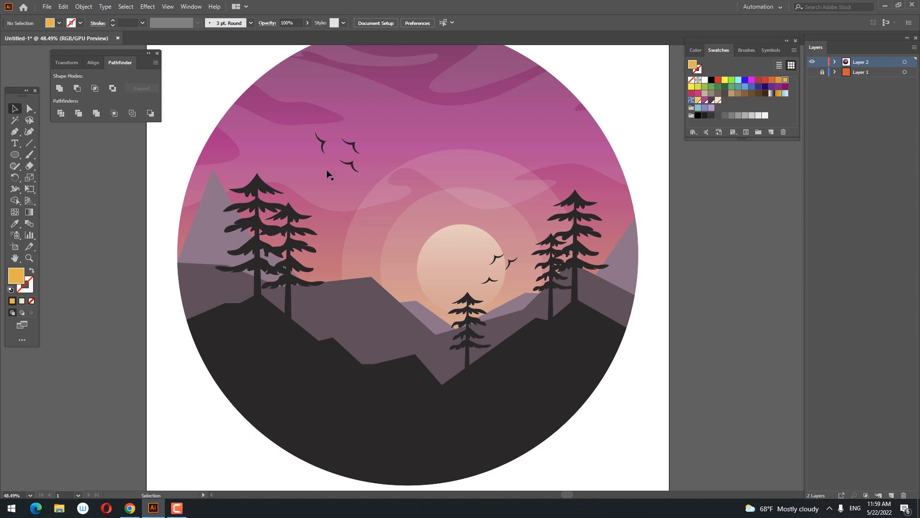
pyautogui.press('z')
pyautogui.keyDown('alt'); pyautogui.click(407, 187); pyautogui.keyUp('alt')
pyautogui.moveTo(406, 187); pyautogui.dragTo(400, 212)
pyautogui.moveTo(706, 253); pyautogui.dragTo(703, 236)
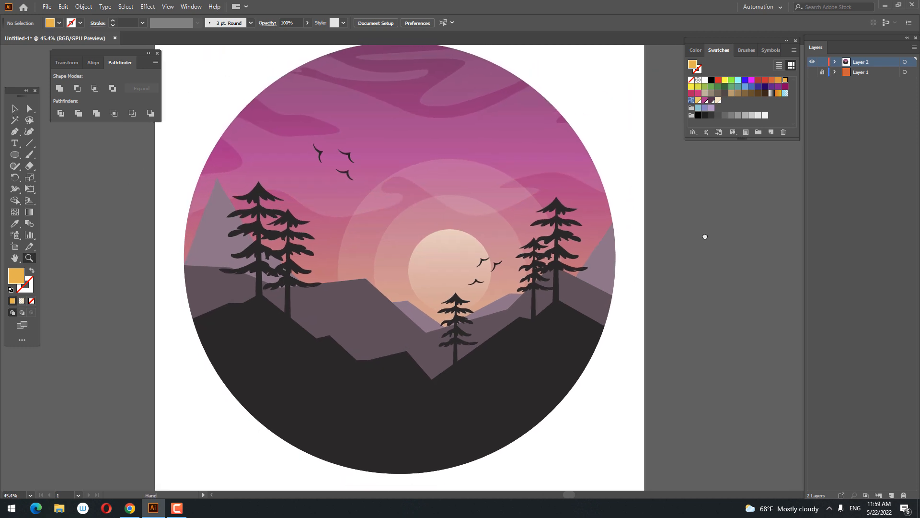
pyautogui.keyDown('alt'); pyautogui.click(704, 237); pyautogui.keyUp('alt')
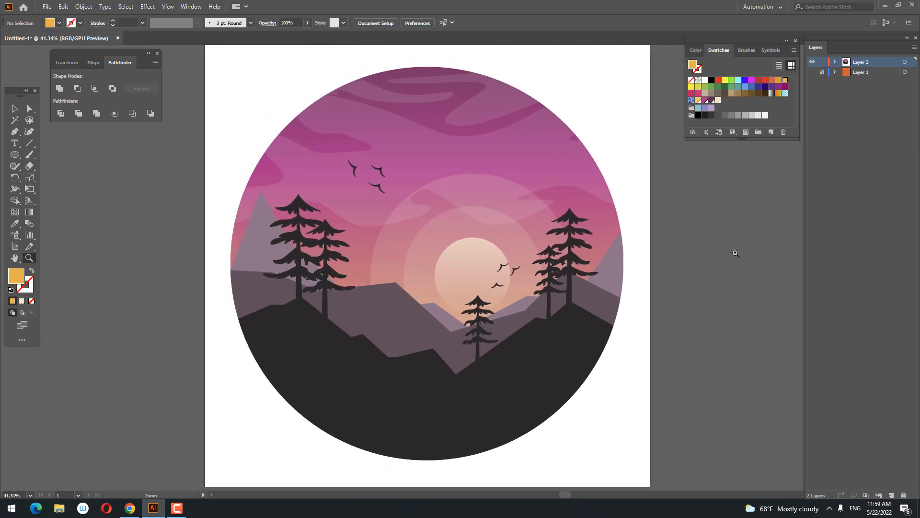